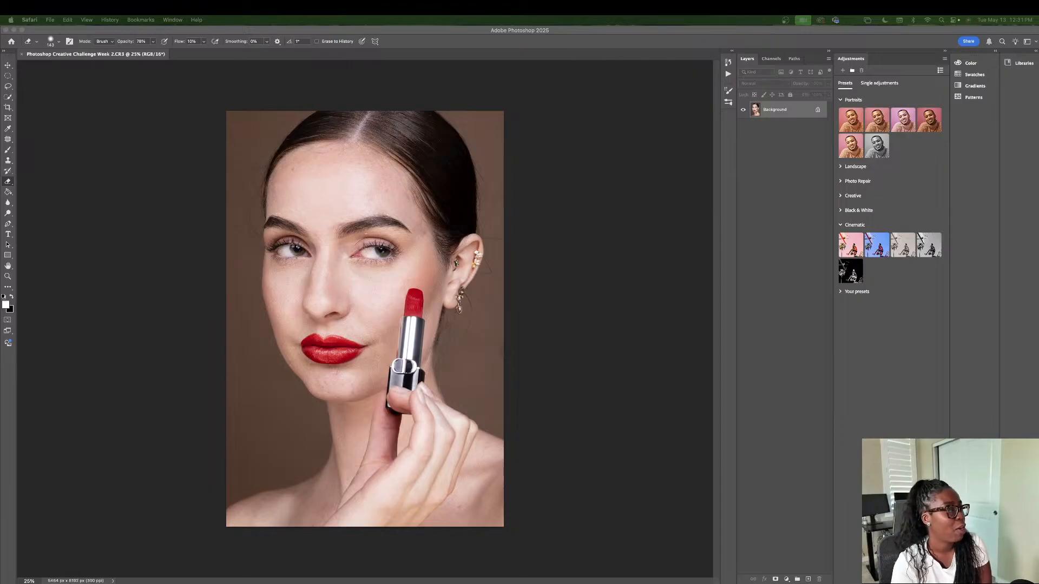
Step: Dismiss the Discover panel and duplicate the Background layer of the portrait
{"action": "left_click", "coordinate": [575, 223]}
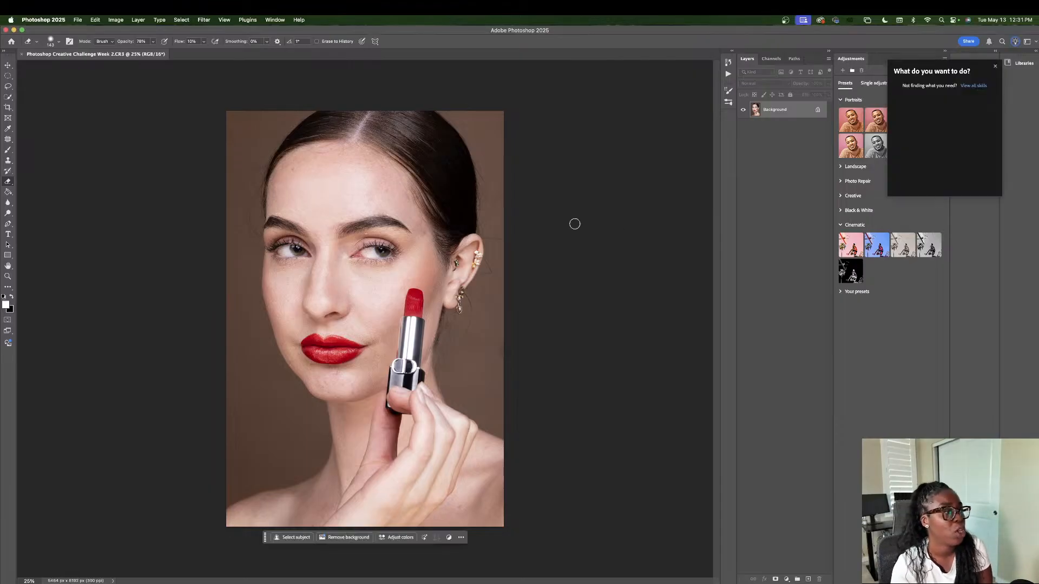
{"action": "left_click", "coordinate": [995, 66]}
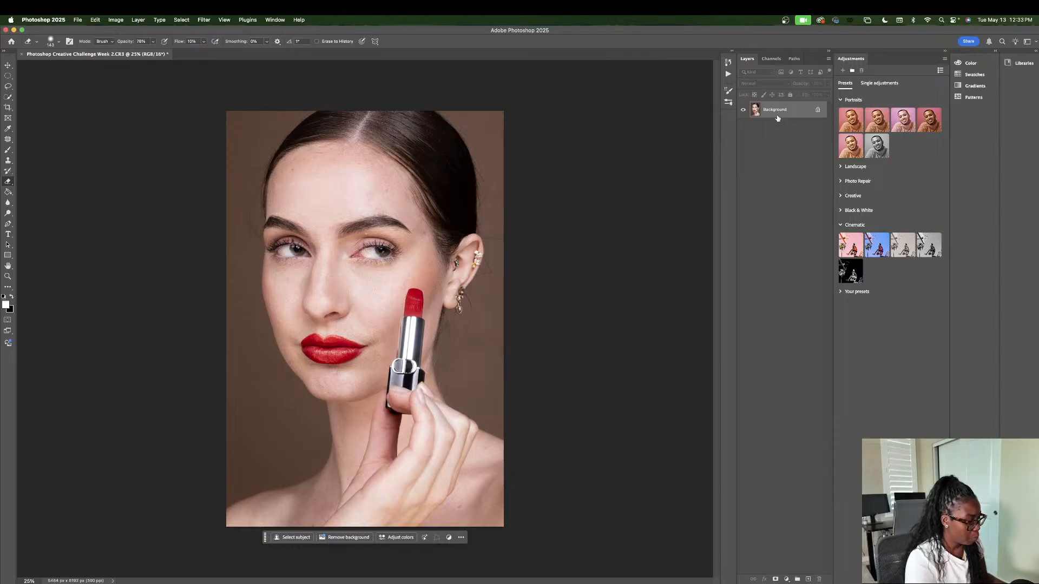
{"action": "key", "text": "ctrl+j"}
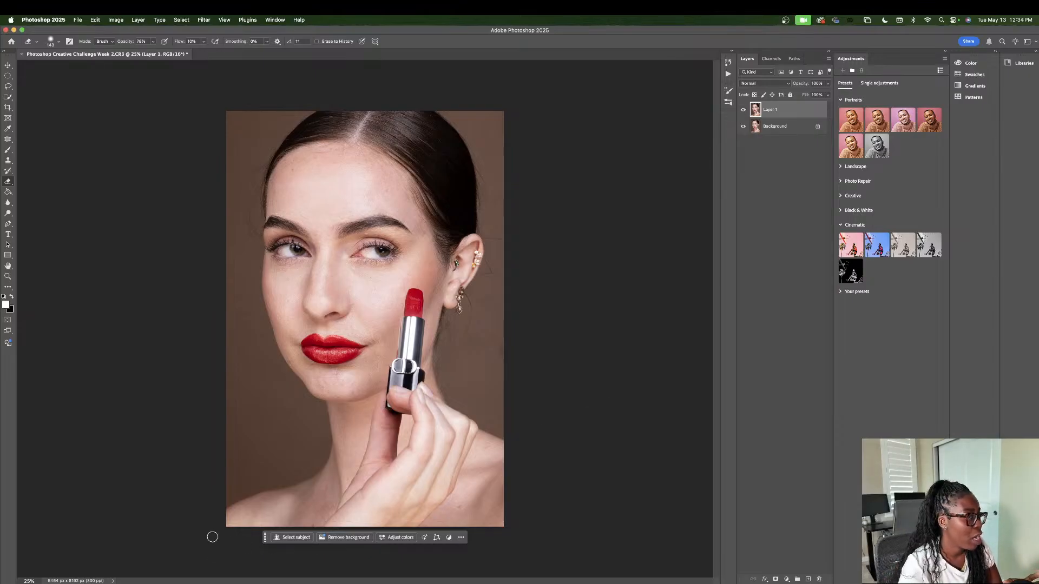
Step: Select the woman as the subject with on-device processing, and invert the selection to cover the brown backdrop
{"action": "left_click", "coordinate": [296, 539]}
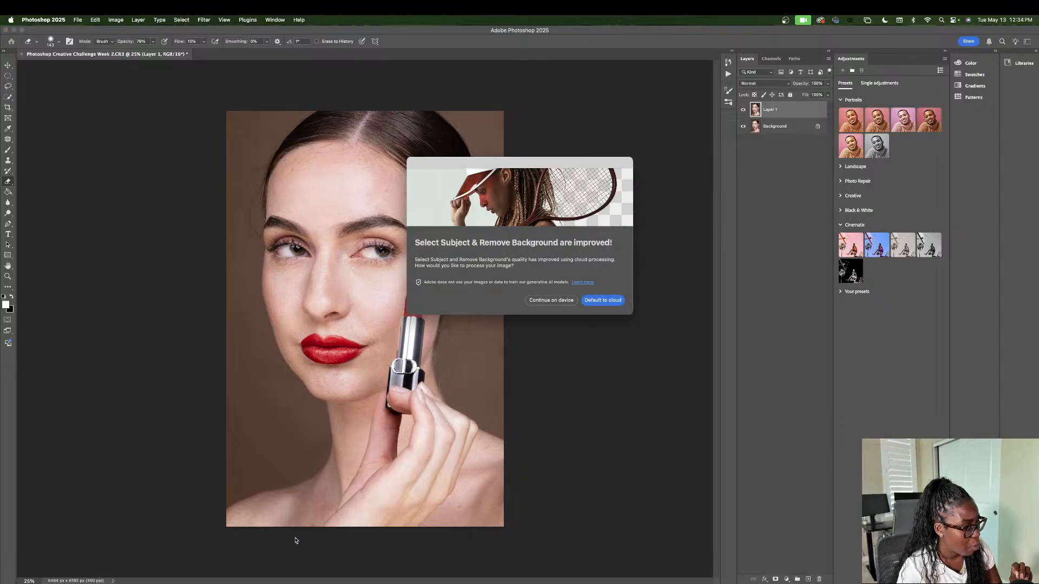
{"action": "left_click", "coordinate": [563, 301]}
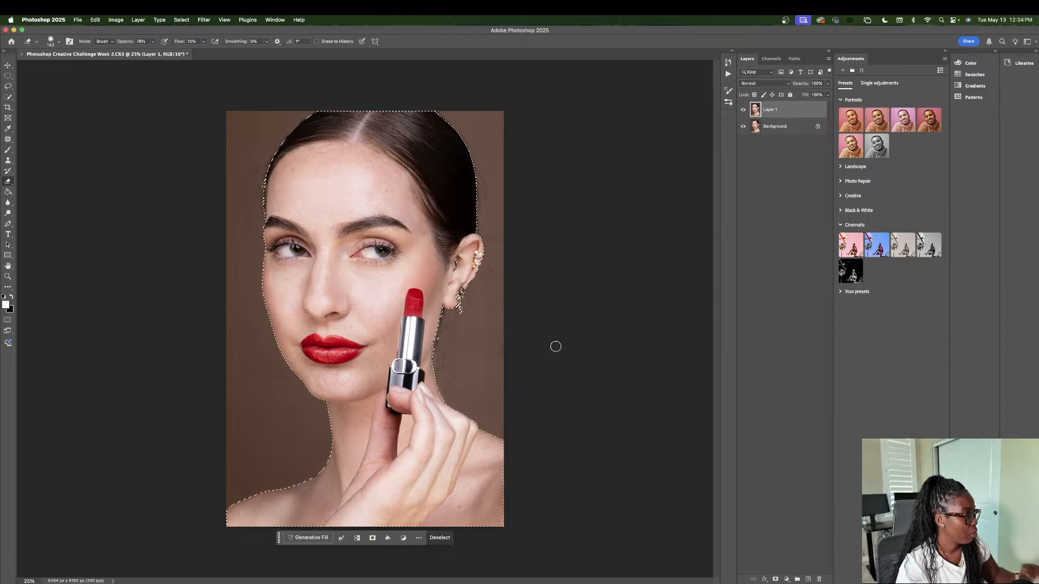
{"action": "key", "text": "super+d"}
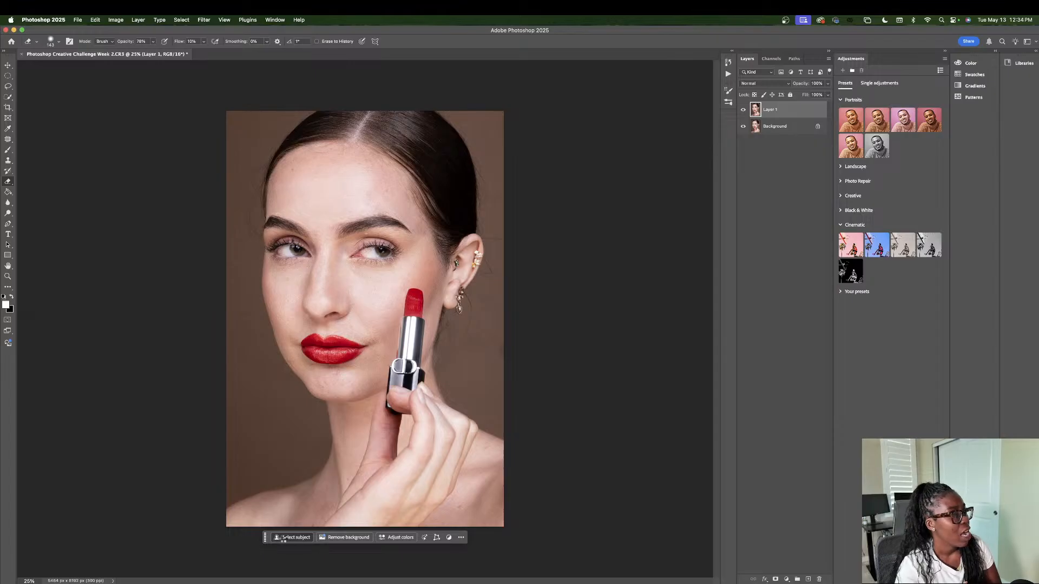
{"action": "left_click", "coordinate": [285, 538]}
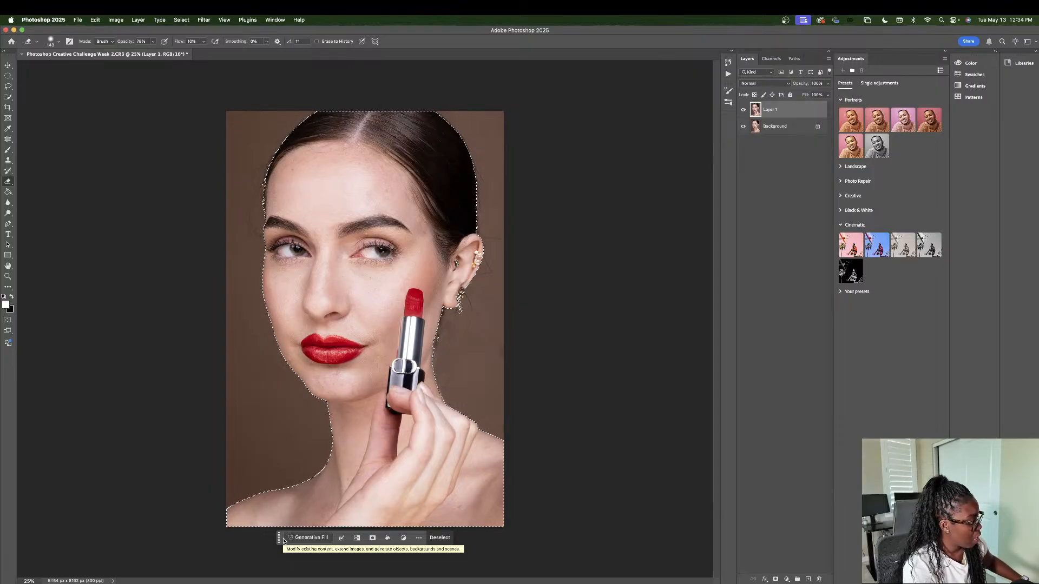
{"action": "key", "text": "super+shift+i"}
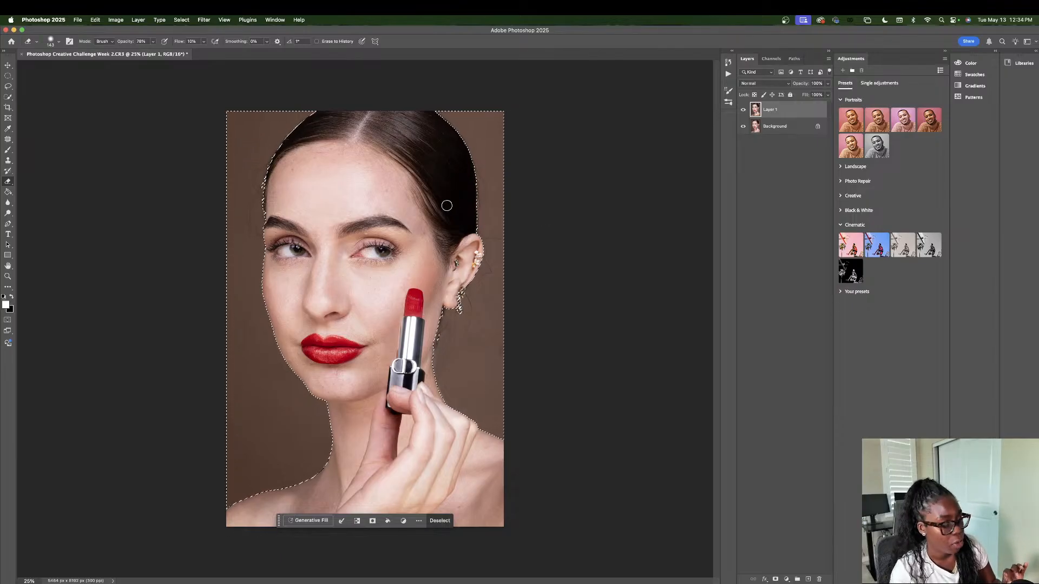
Step: Examine the selection edges around the hair, ear and earring at 50% zoom
{"action": "left_click", "coordinate": [29, 581]}
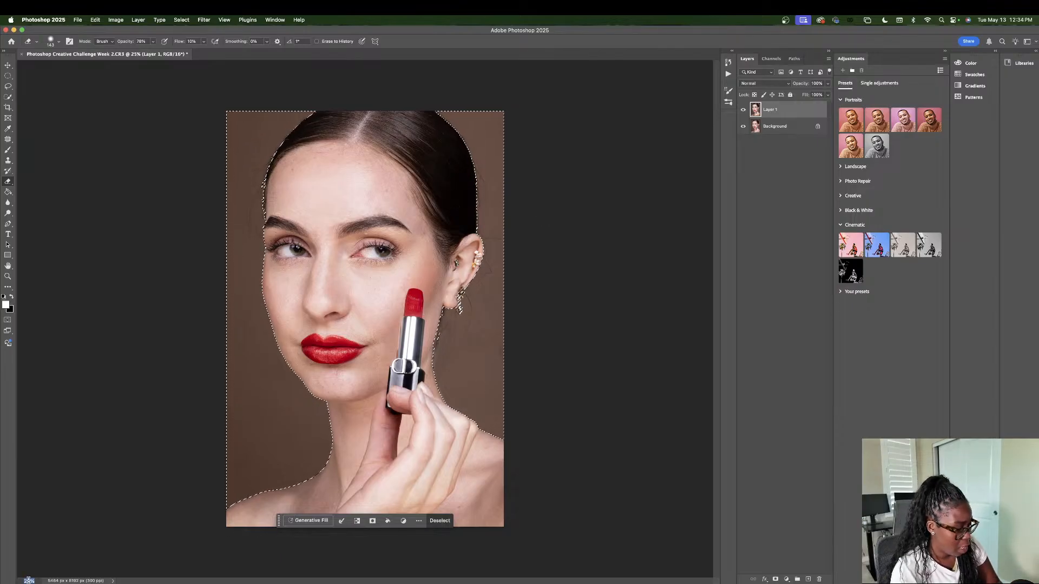
{"action": "type", "text": "50"}
{"action": "key", "text": "Return"}
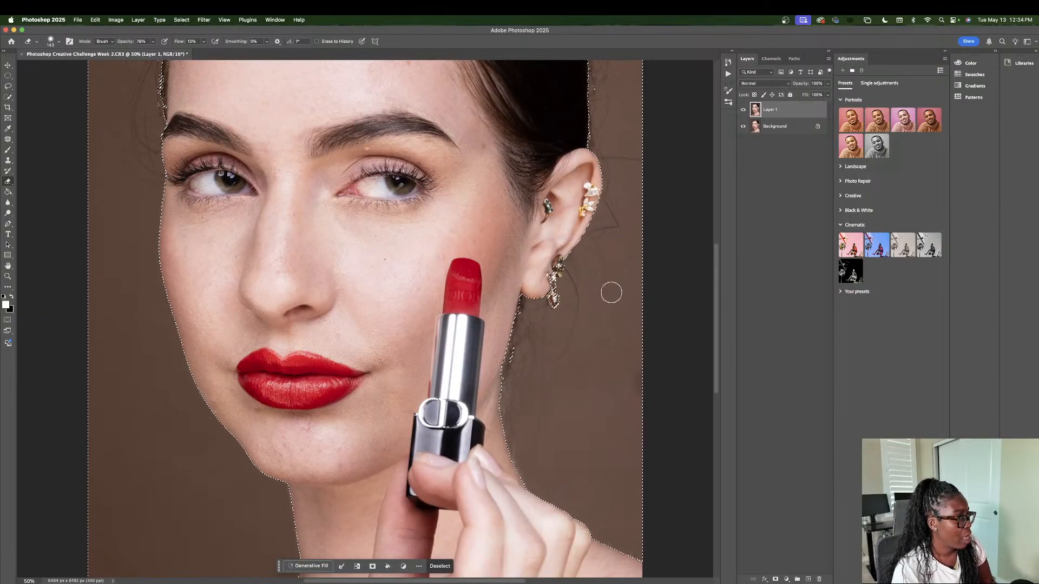
{"action": "key", "text": "v"}
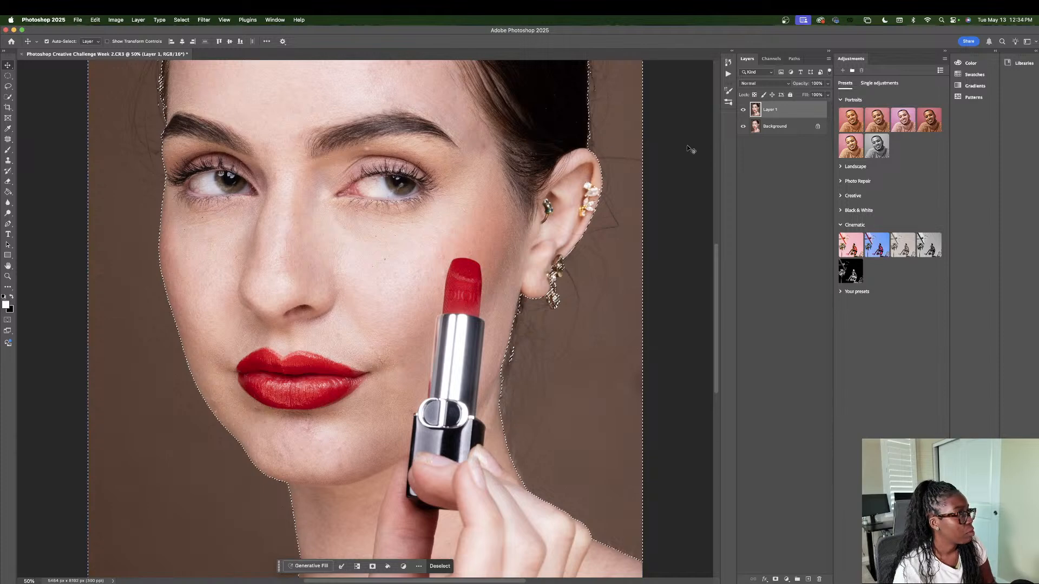
{"action": "left_click", "coordinate": [674, 203]}
{"action": "scroll", "coordinate": [649, 233], "scroll_direction": "up", "scroll_amount": 5}
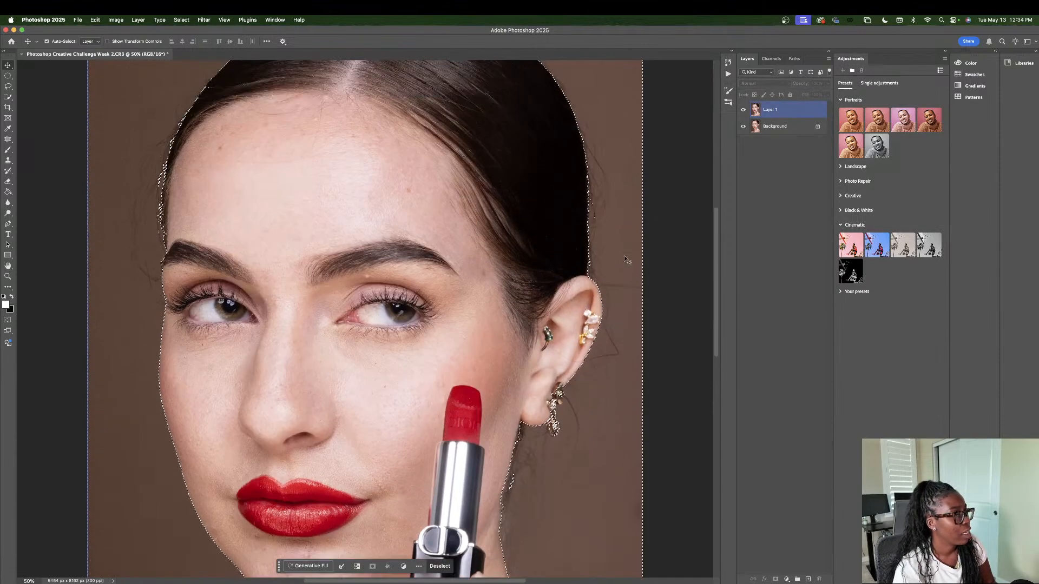
{"action": "scroll", "coordinate": [573, 137], "scroll_direction": "up", "scroll_amount": 3}
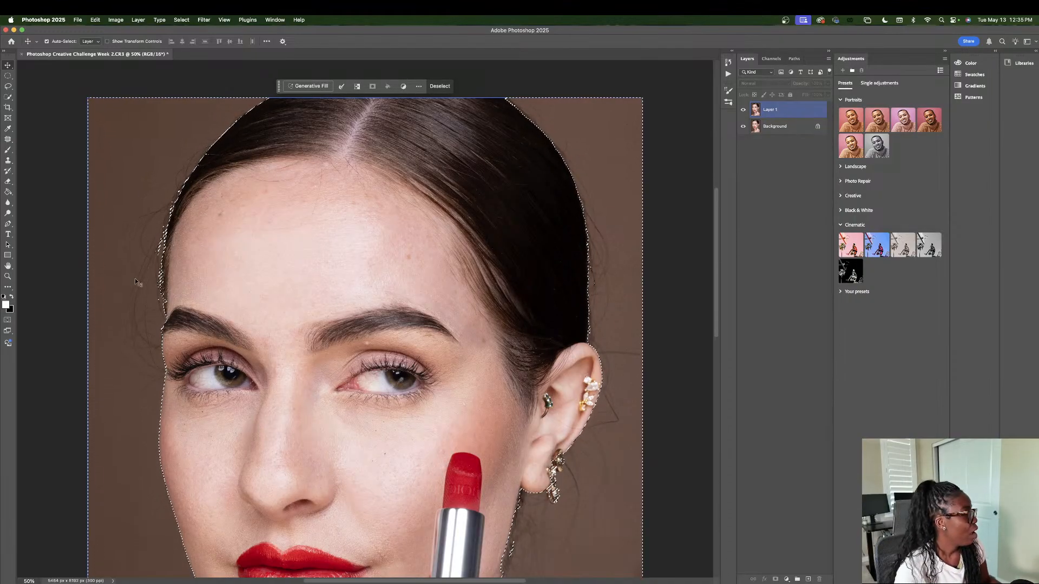
{"action": "key", "text": "super+Tab"}
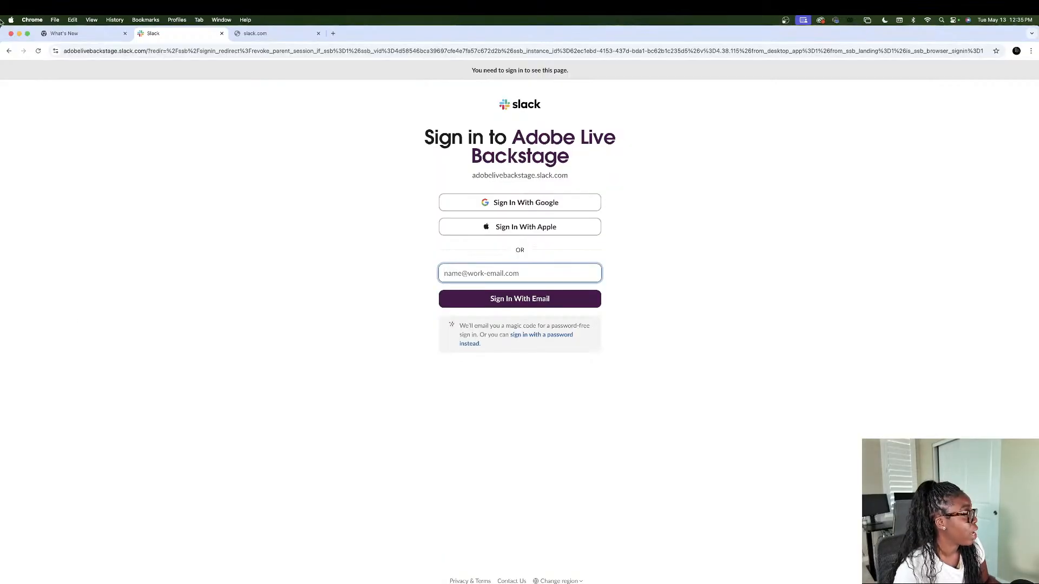
{"action": "left_click", "coordinate": [20, 34]}
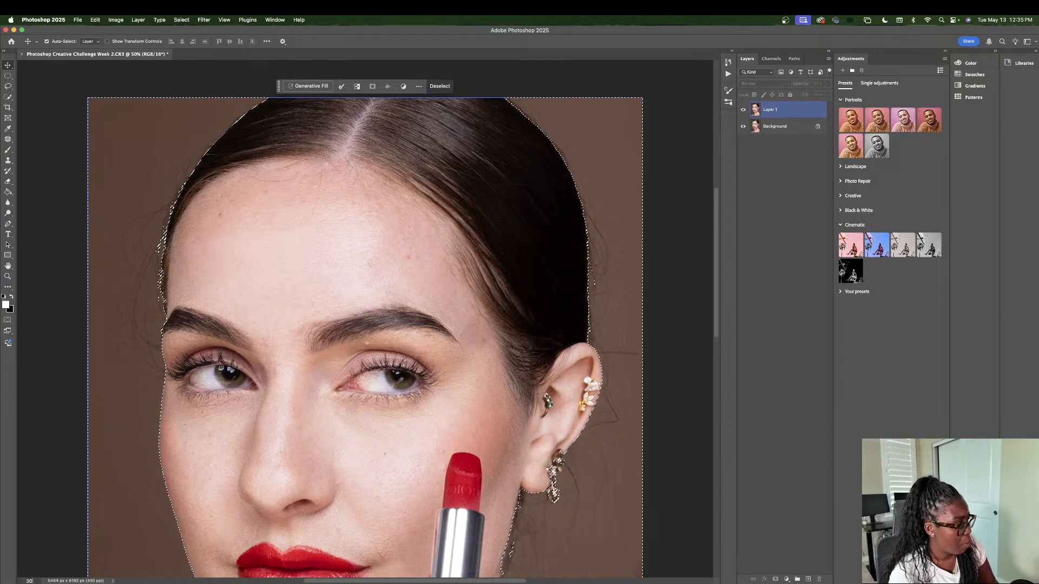
{"action": "key", "text": "super+0"}
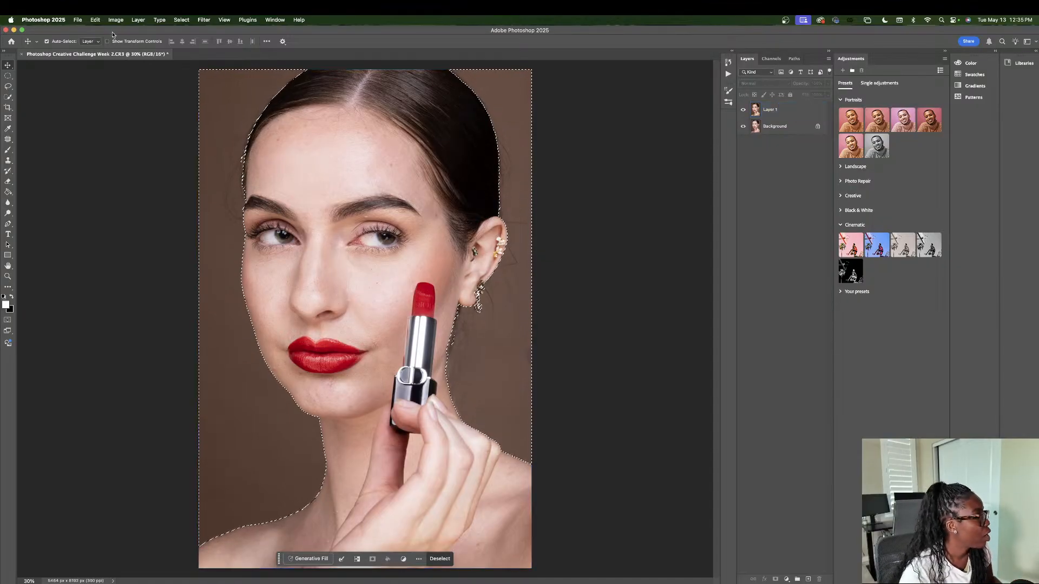
Step: Try a Generative Fill on the selected backdrop of the duplicated layer with the prompt "white background"
{"action": "left_click", "coordinate": [779, 110]}
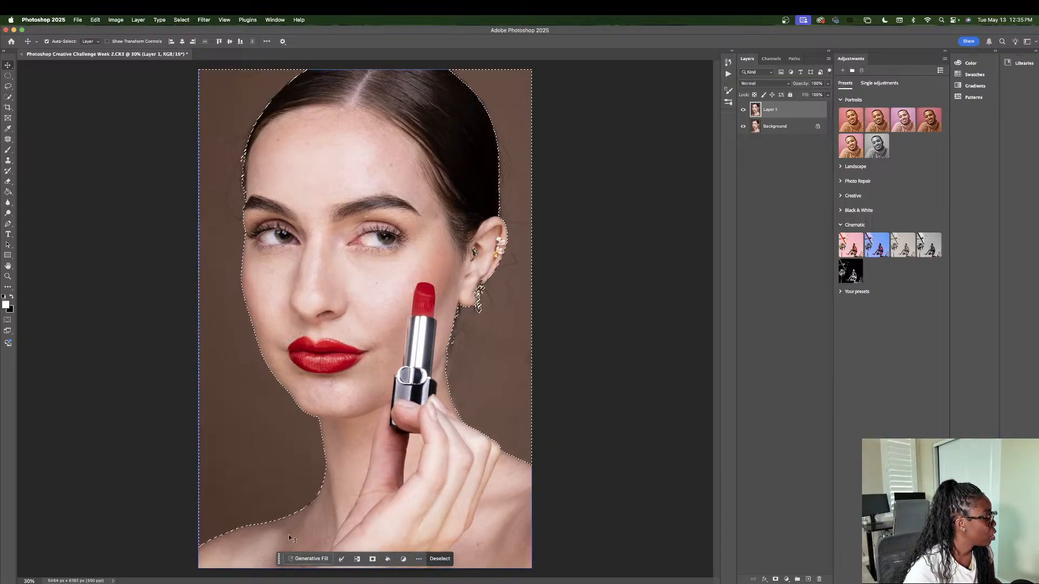
{"action": "left_click", "coordinate": [308, 559]}
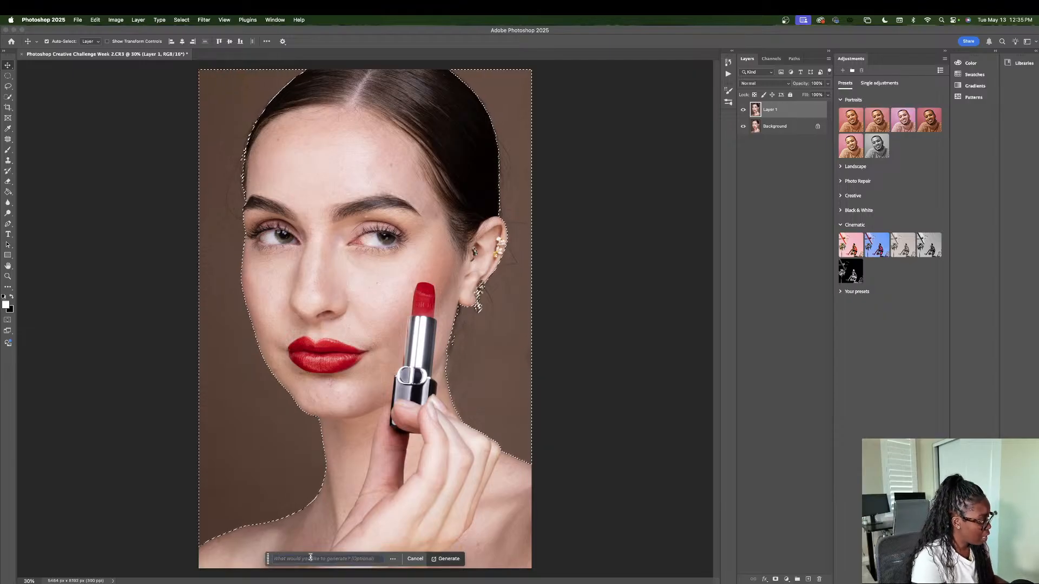
{"action": "type", "text": "white background"}
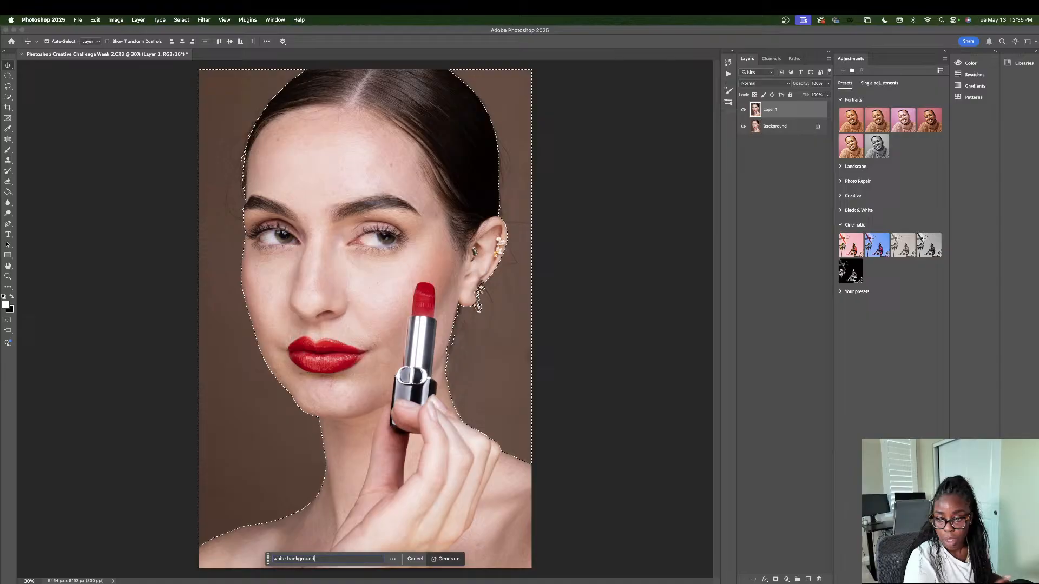
{"action": "key", "text": "Return"}
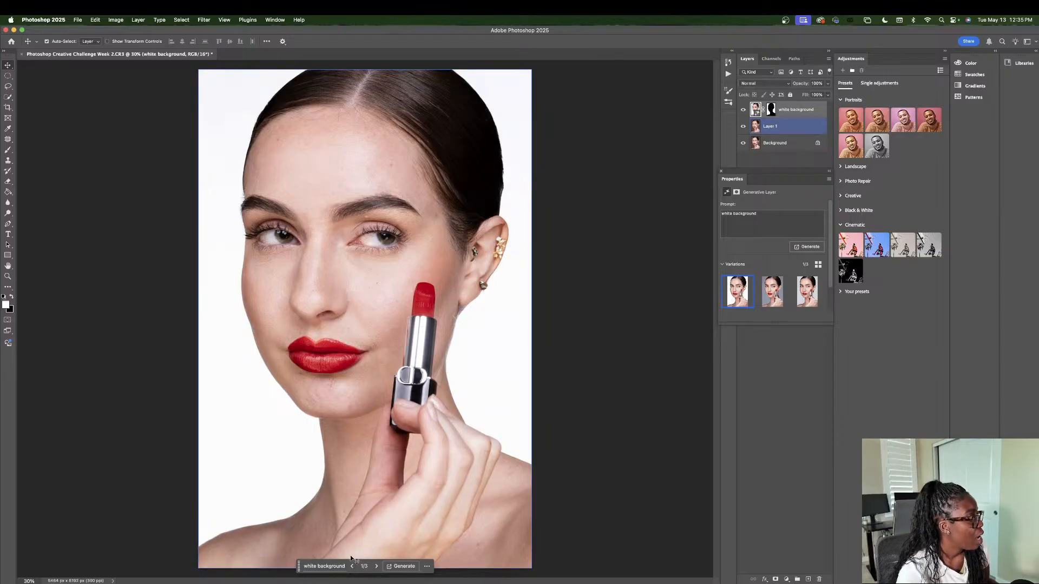
Step: Compare the three generated background variations and go back to the first one
{"action": "left_click", "coordinate": [376, 567]}
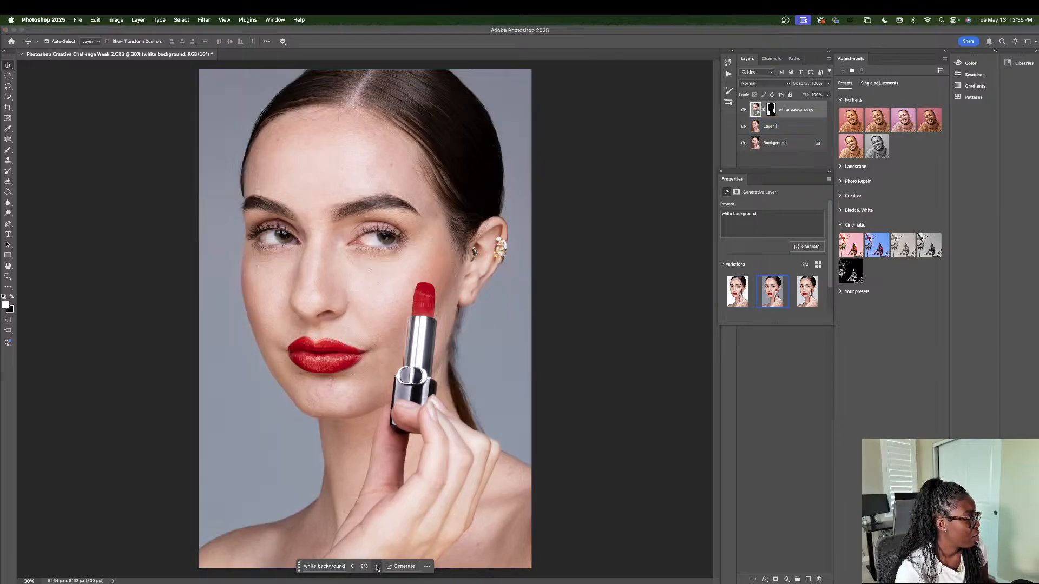
{"action": "left_click", "coordinate": [377, 567]}
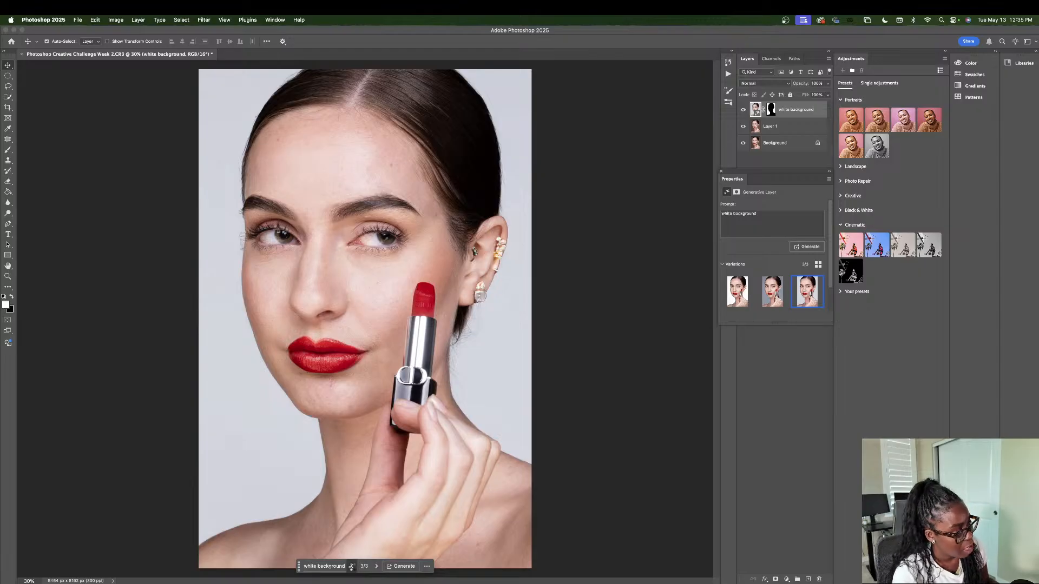
{"action": "left_click", "coordinate": [351, 566]}
{"action": "left_click", "coordinate": [352, 566]}
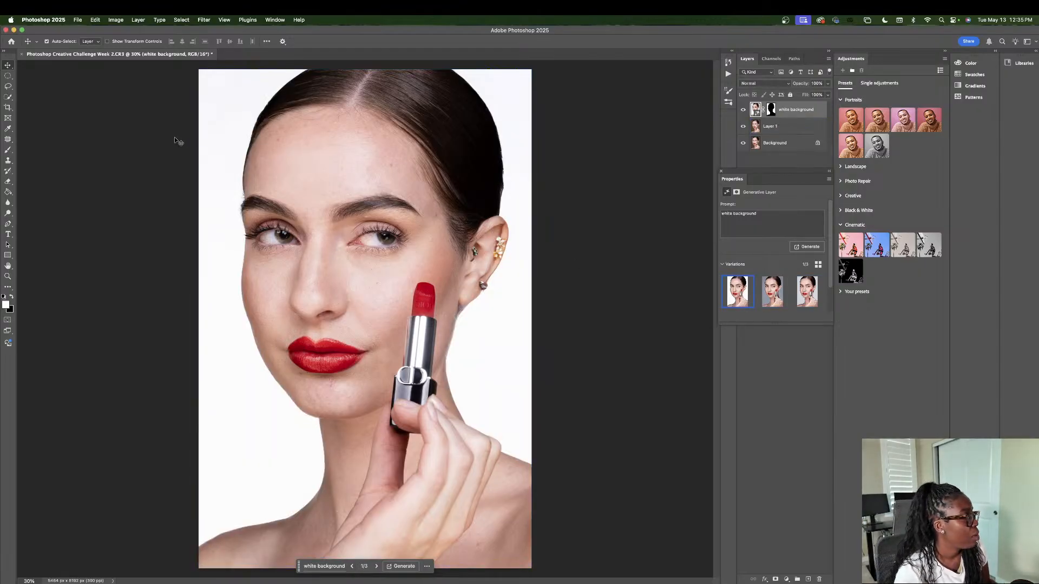
Step: Try to erase around the generated earring with a smaller Eraser brush, rasterizing the generative layer
{"action": "left_click", "coordinate": [8, 181]}
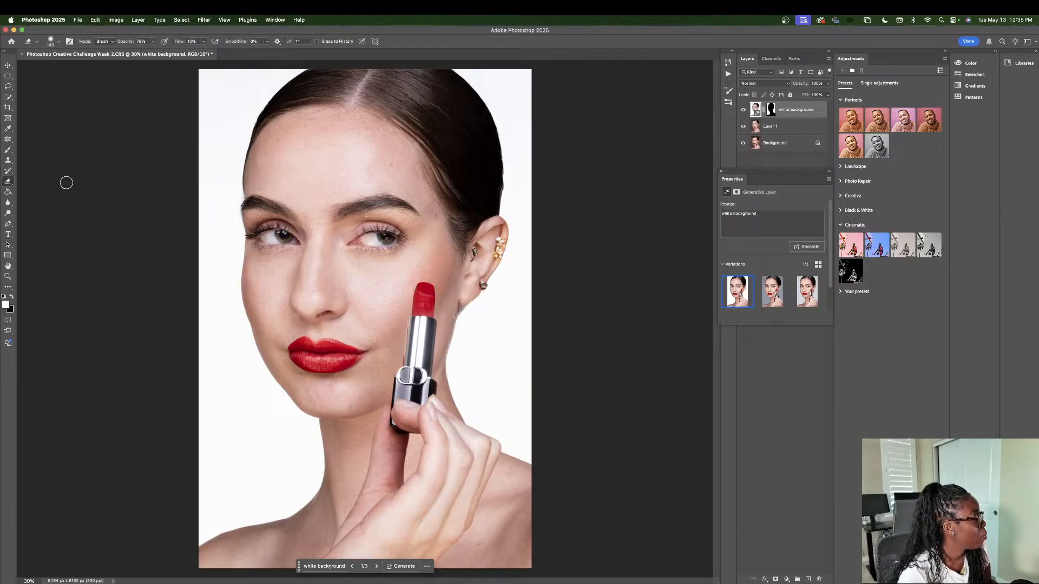
{"action": "left_click", "coordinate": [55, 42]}
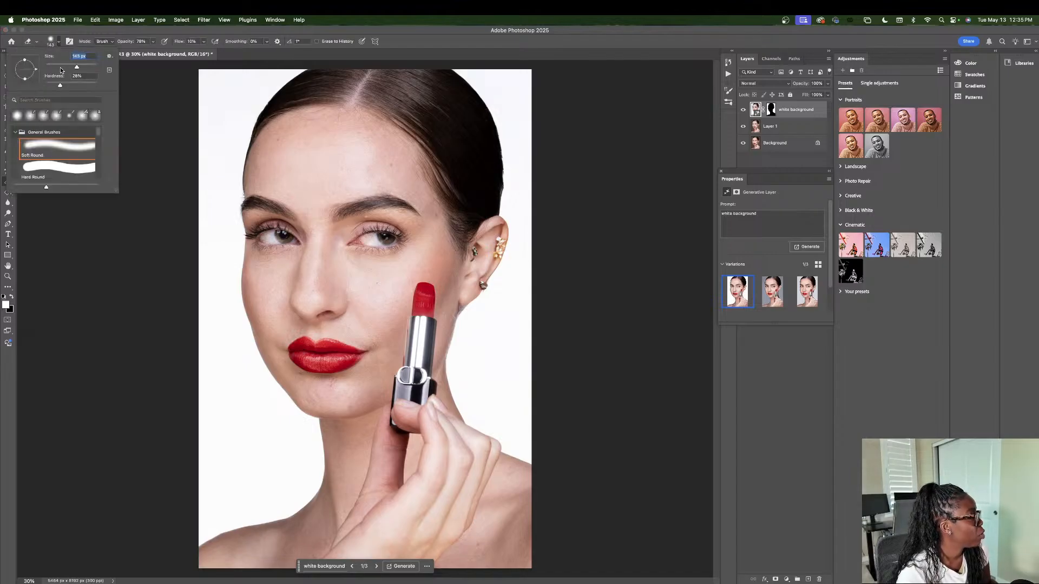
{"action": "left_click", "coordinate": [480, 287]}
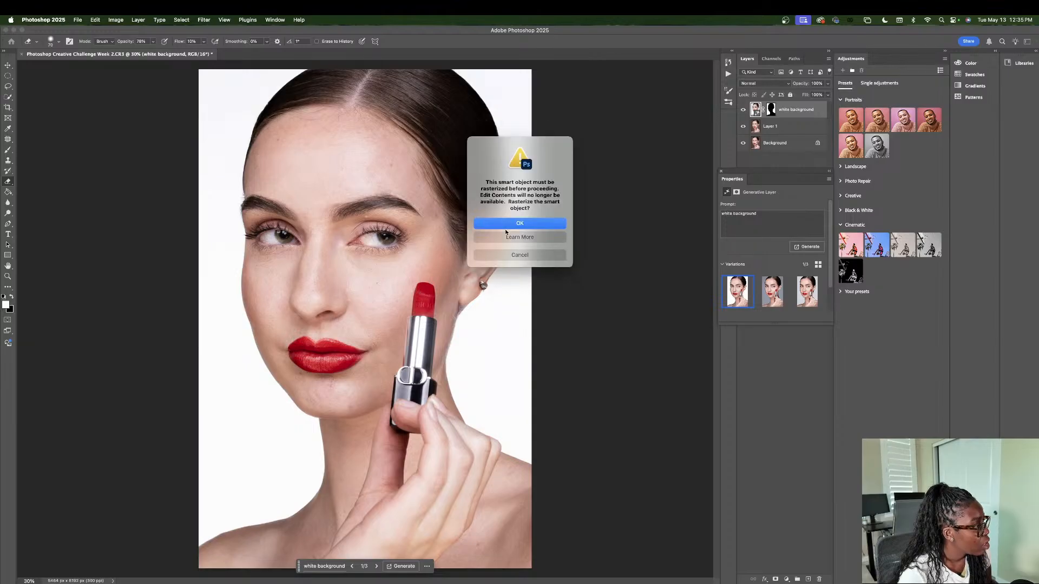
{"action": "left_click", "coordinate": [505, 224]}
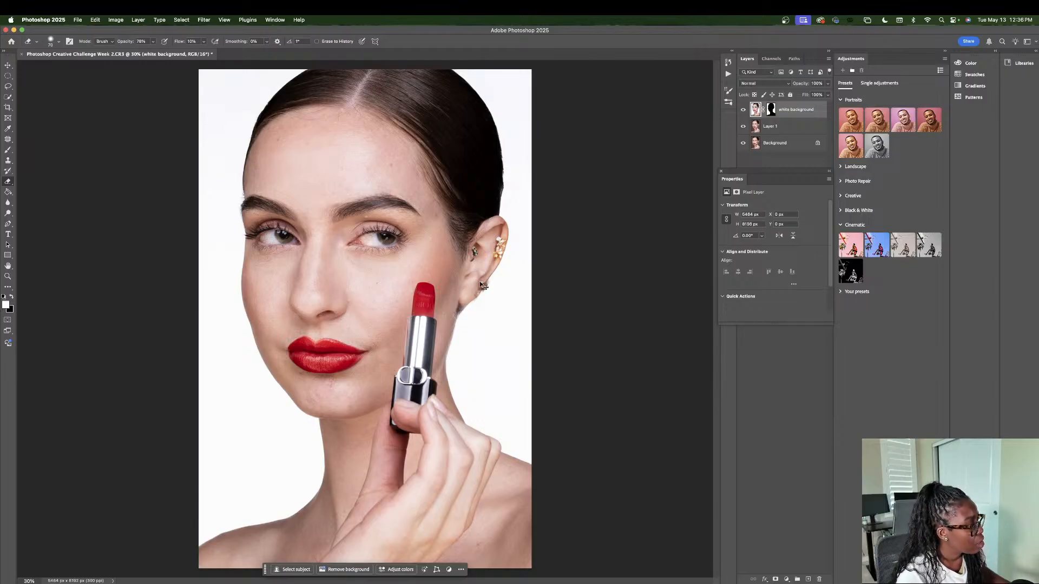
Step: Undo the generated background and the selection inversion, and set the Quick Selection tool to subtract mode
{"action": "key", "text": "super+z"}
{"action": "key", "text": "super+z"}
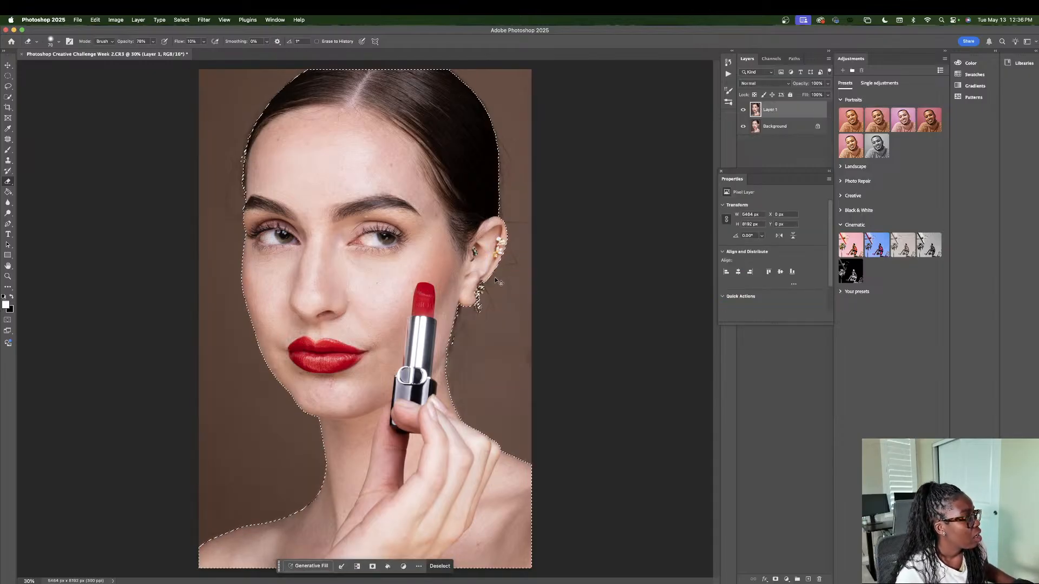
{"action": "key", "text": "w"}
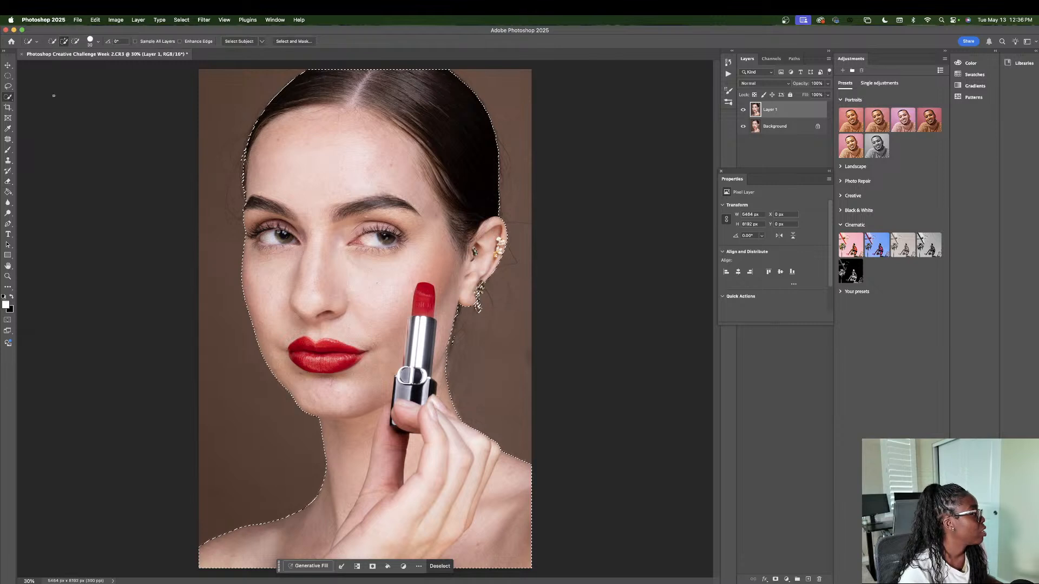
{"action": "key", "text": "alt"}
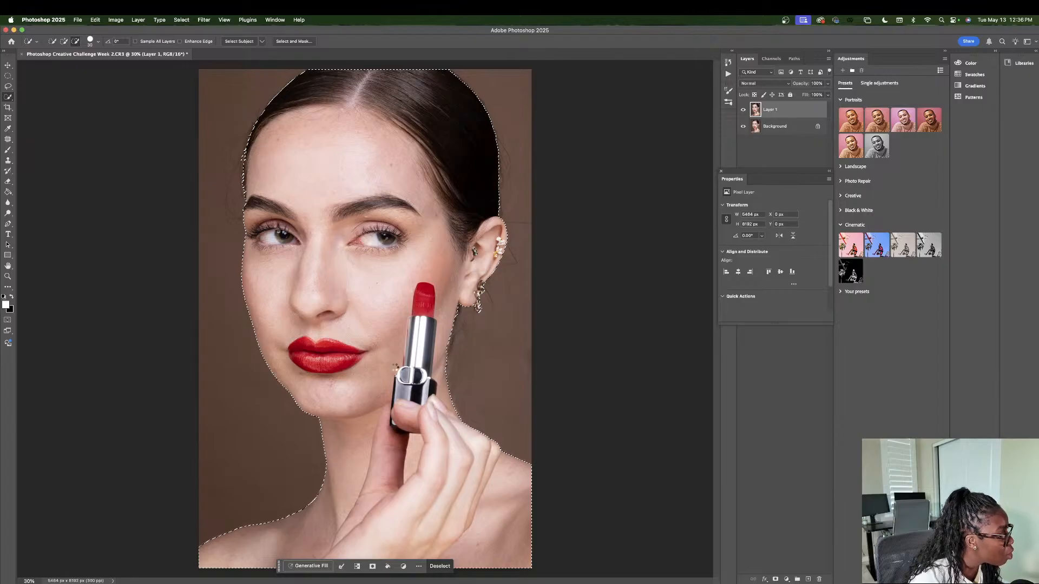
Step: Try a Generative Fill with the prompt "white background" on the current subject selection
{"action": "left_click", "coordinate": [308, 566]}
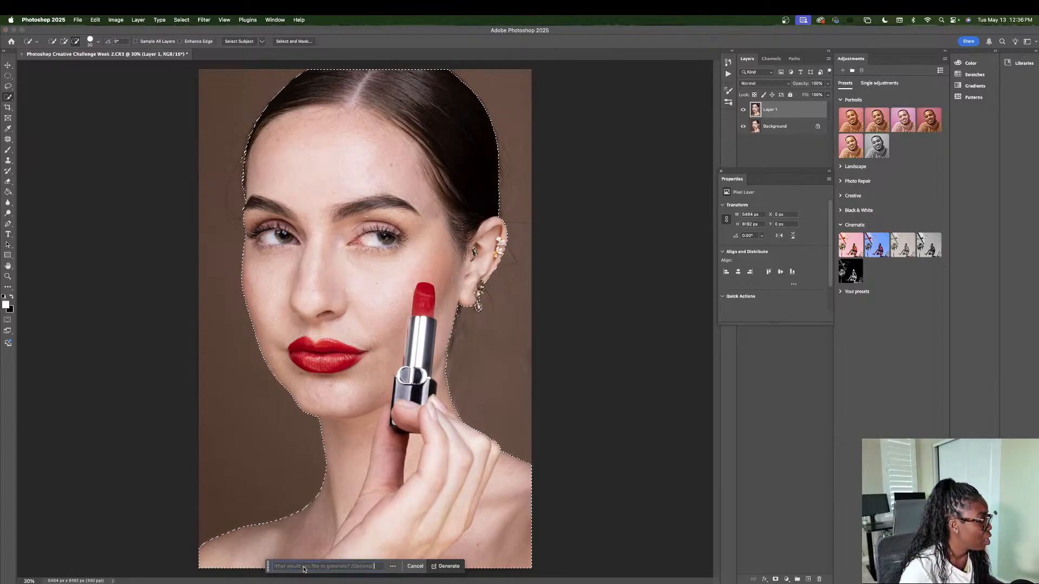
{"action": "type", "text": "white backgrou"}
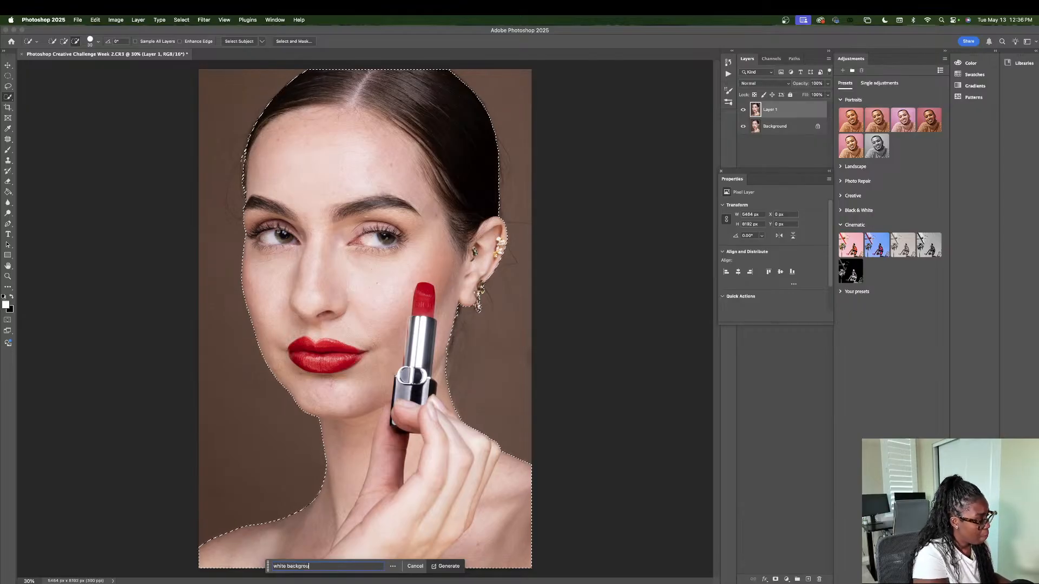
{"action": "type", "text": "nd"}
{"action": "key", "text": "Return"}
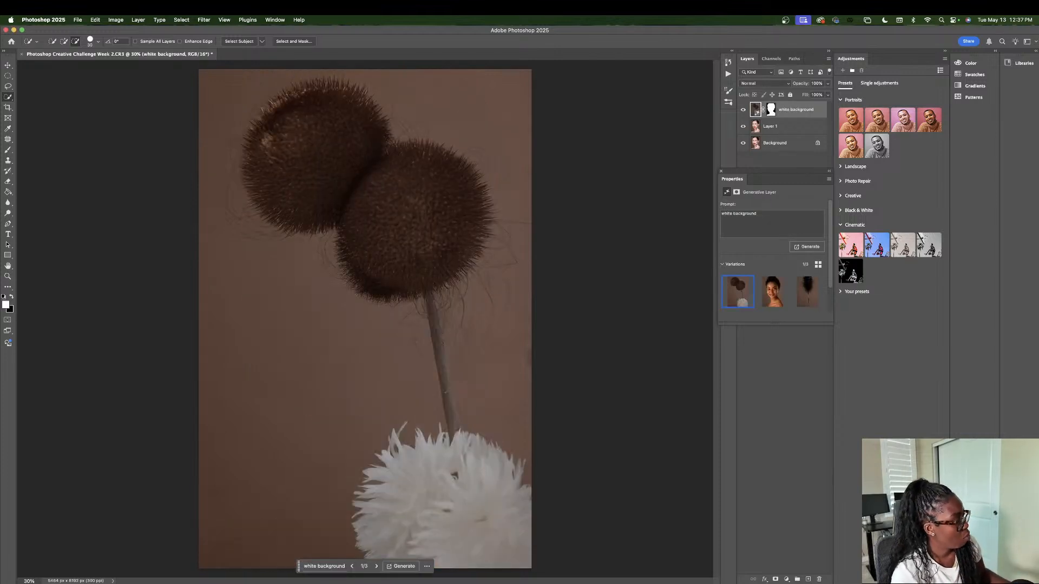
Step: Undo the fill generated over the woman and invert the selection to cover the backdrop
{"action": "key", "text": "super+z"}
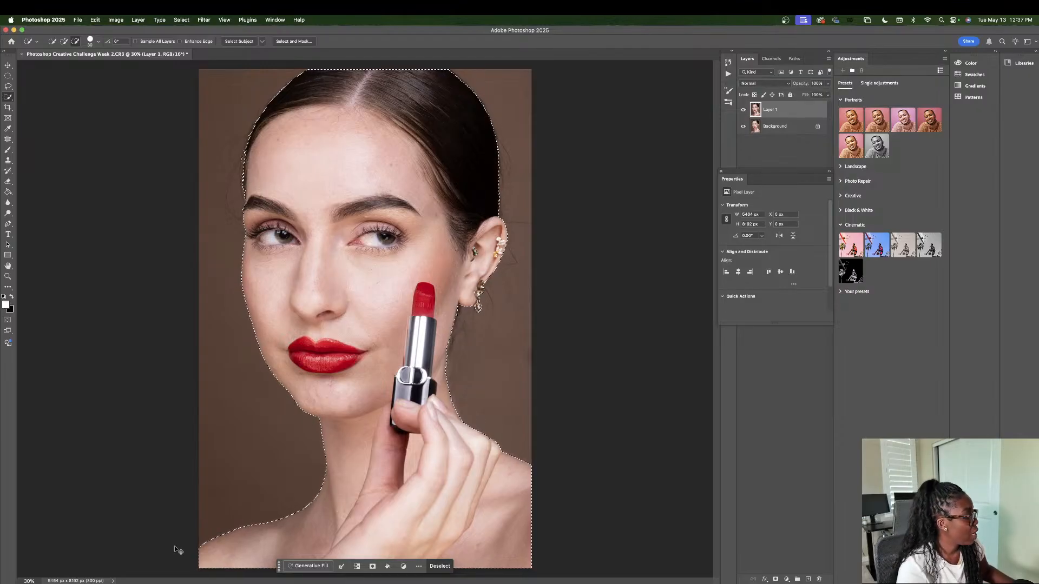
{"action": "key", "text": "shift+super+i"}
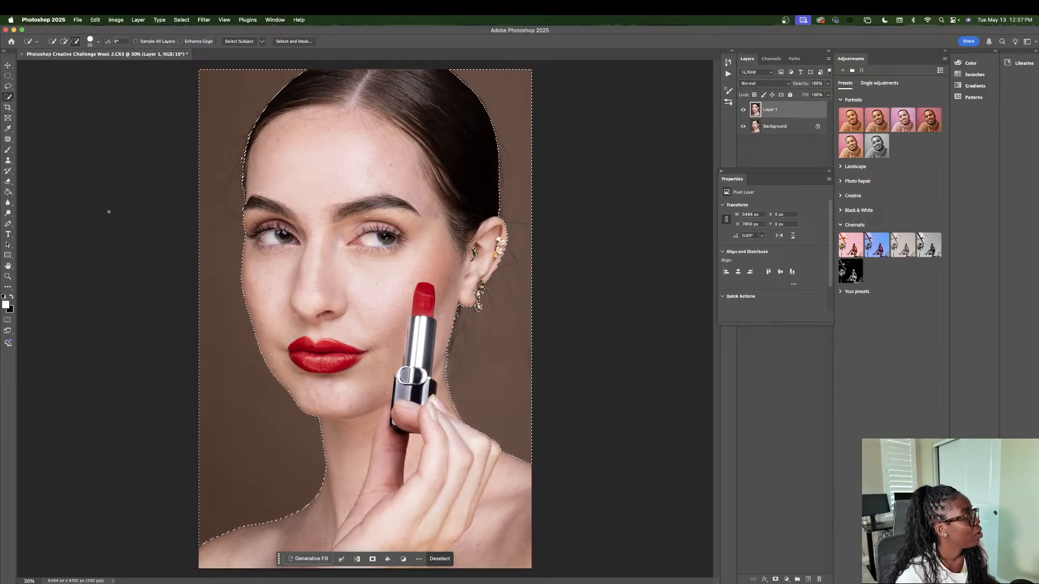
Step: Generate a fill over the selected backdrop with the prompt "white background"
{"action": "left_click", "coordinate": [64, 41]}
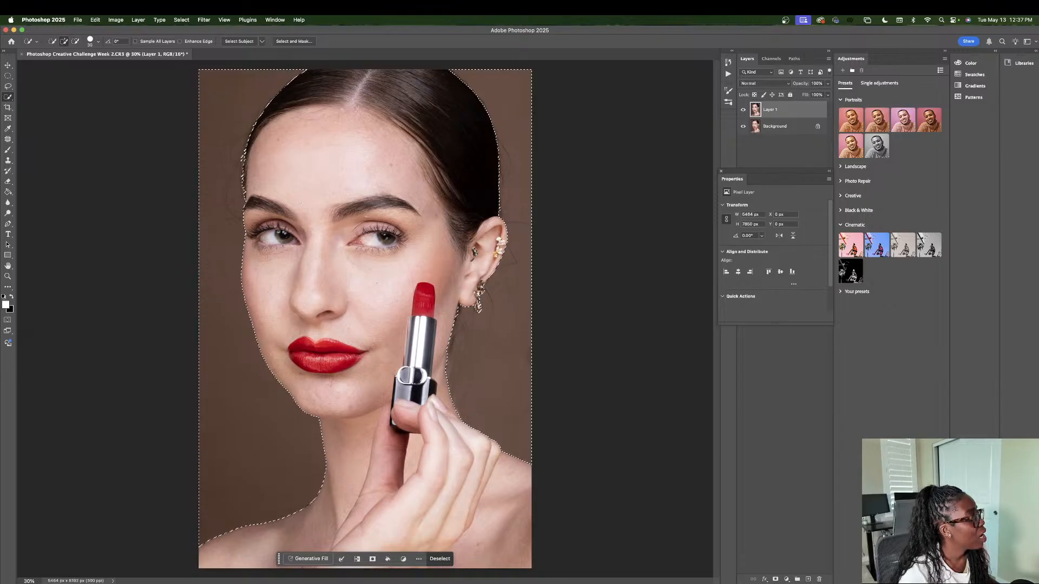
{"action": "left_click", "coordinate": [321, 559]}
{"action": "type", "text": "white"}
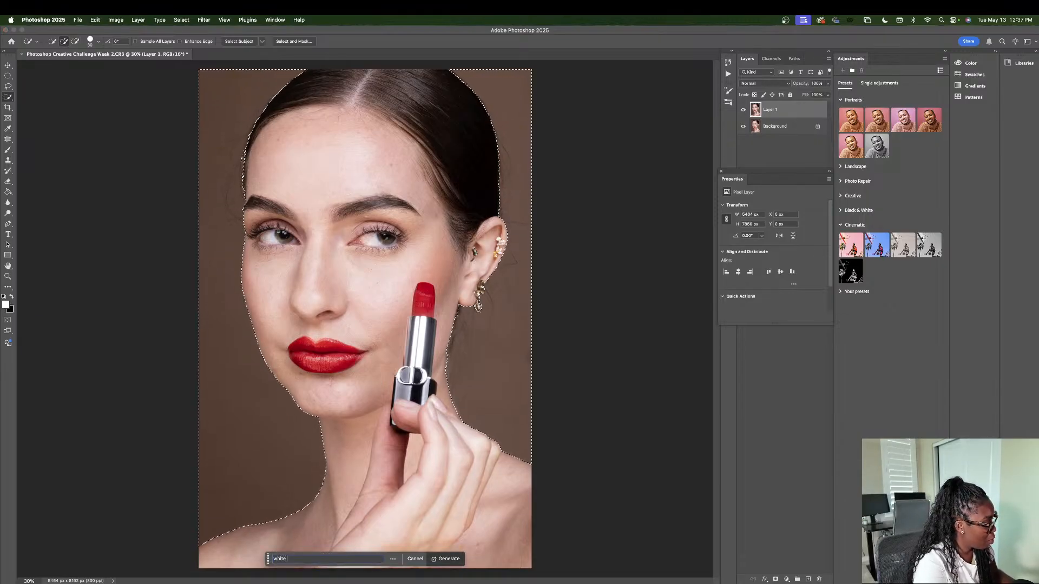
{"action": "type", "text": " background"}
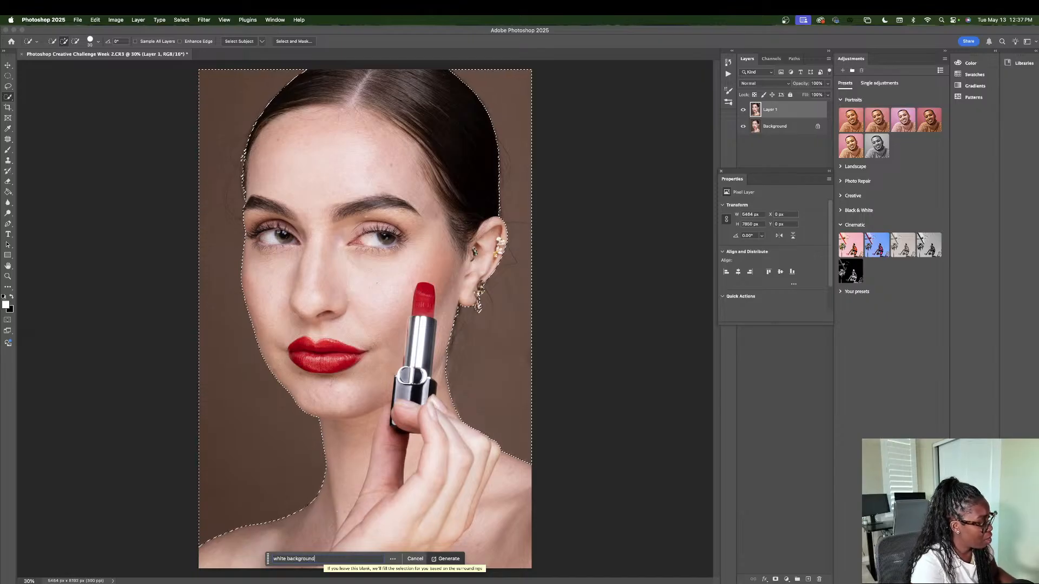
{"action": "key", "text": "Return"}
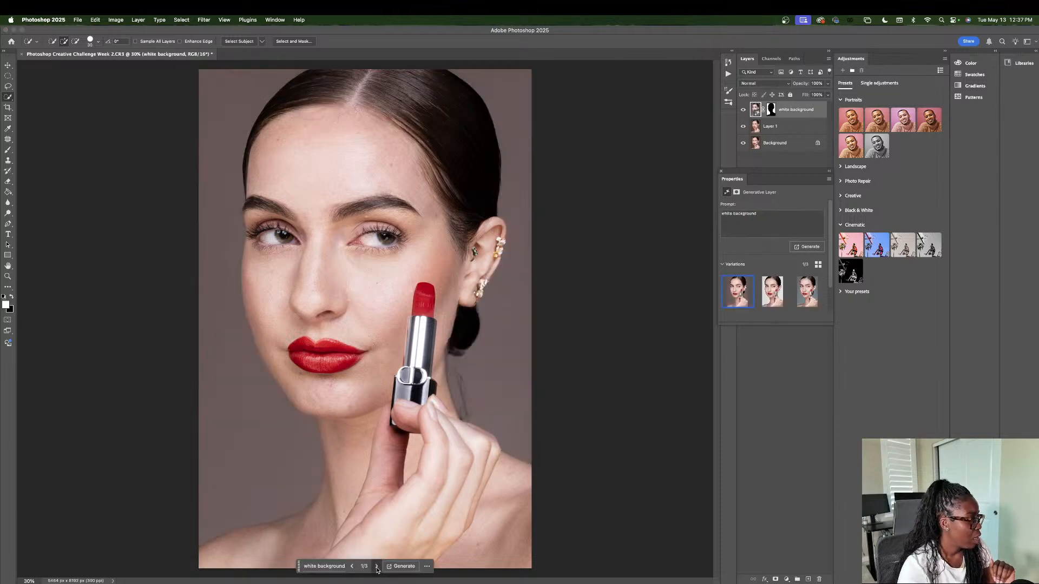
Step: Compare the generated white backgrounds, keep the second variation, and check it against the original by toggling its layer's visibility
{"action": "left_click", "coordinate": [376, 566]}
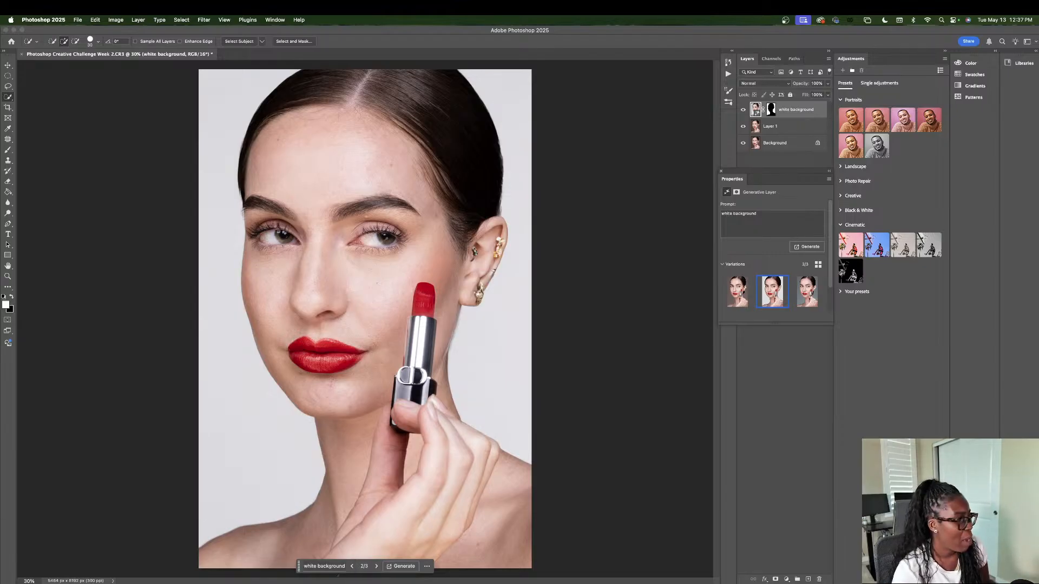
{"action": "left_click", "coordinate": [351, 566]}
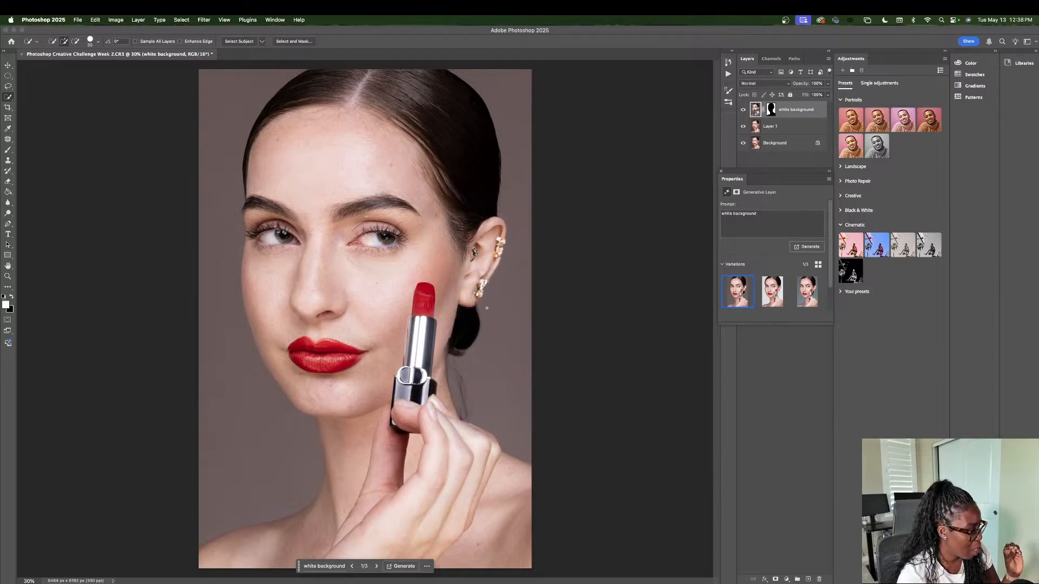
{"action": "left_click", "coordinate": [376, 566]}
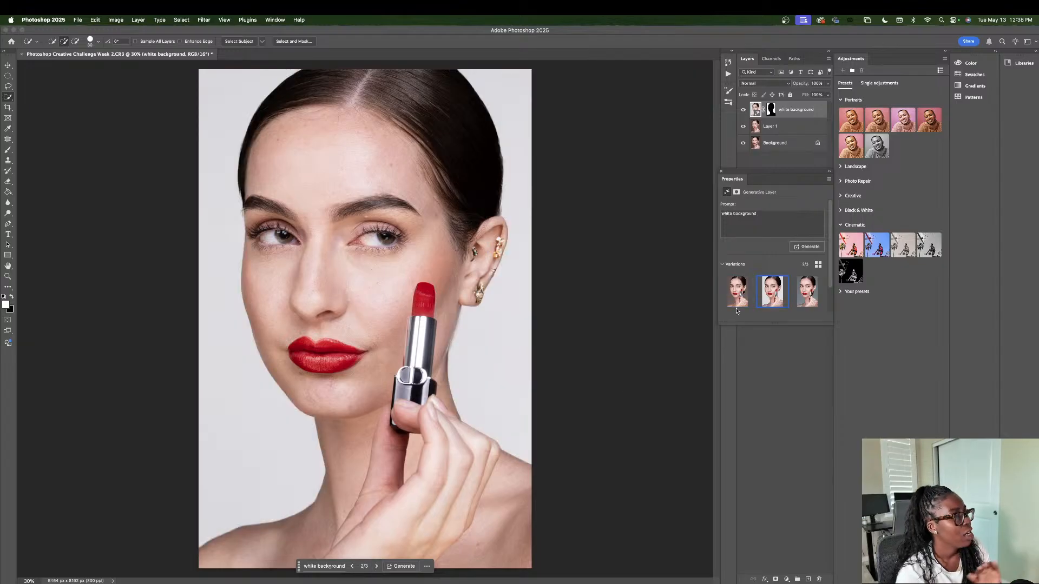
{"action": "left_click", "coordinate": [744, 111]}
{"action": "left_click", "coordinate": [745, 113]}
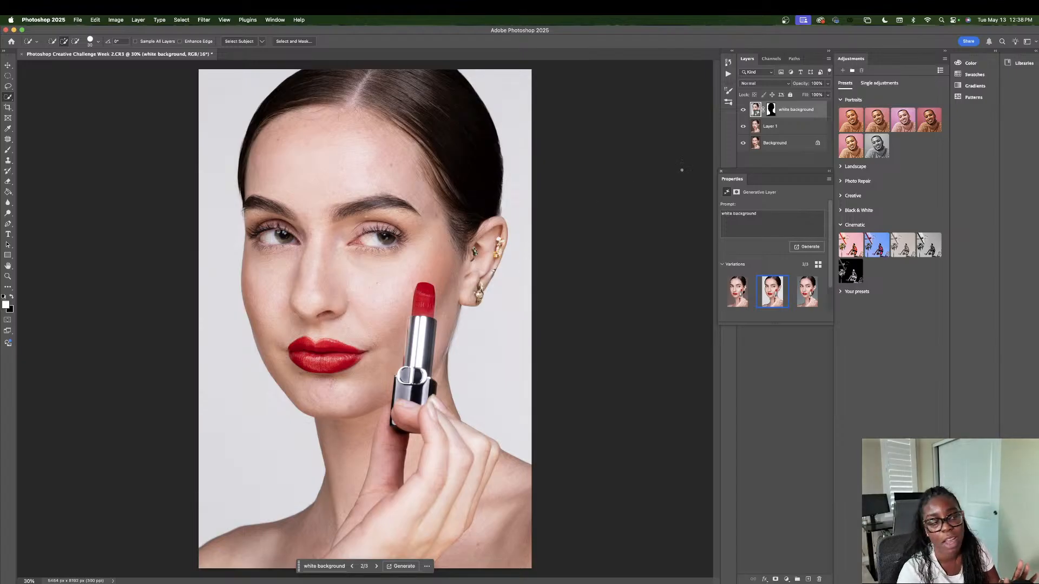
Step: On Layer 1, zoom to 50% and lasso the cheek beneath the eye, between the nose, ear and lipstick
{"action": "left_click", "coordinate": [788, 128]}
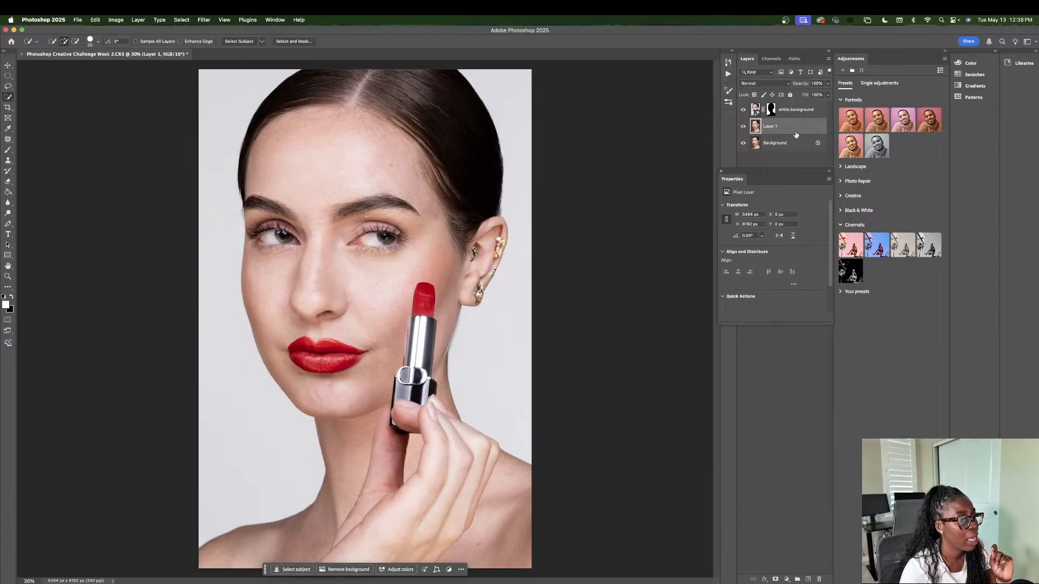
{"action": "left_click", "coordinate": [8, 86]}
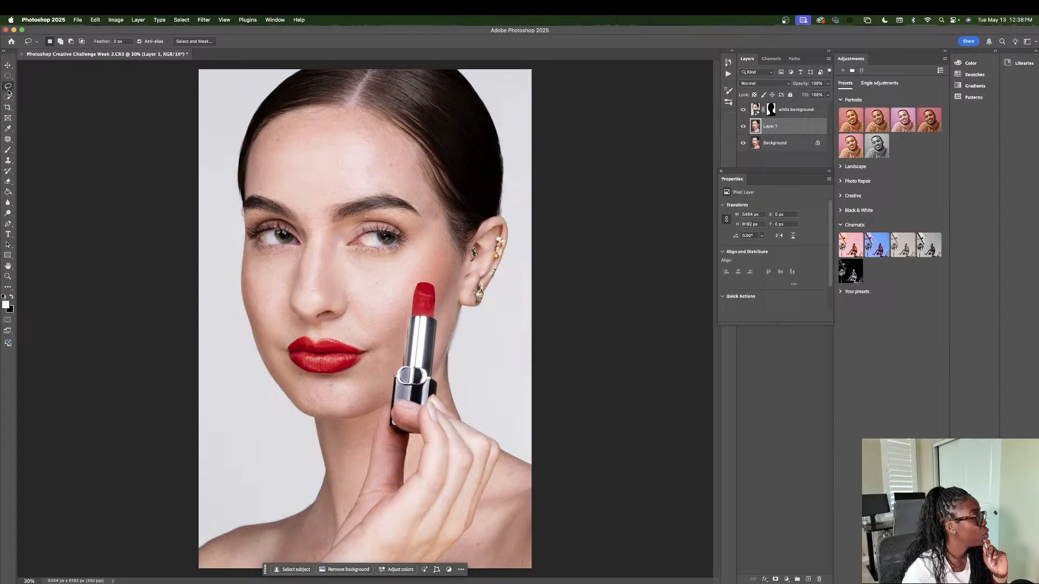
{"action": "left_click", "coordinate": [28, 578]}
{"action": "type", "text": "5"}
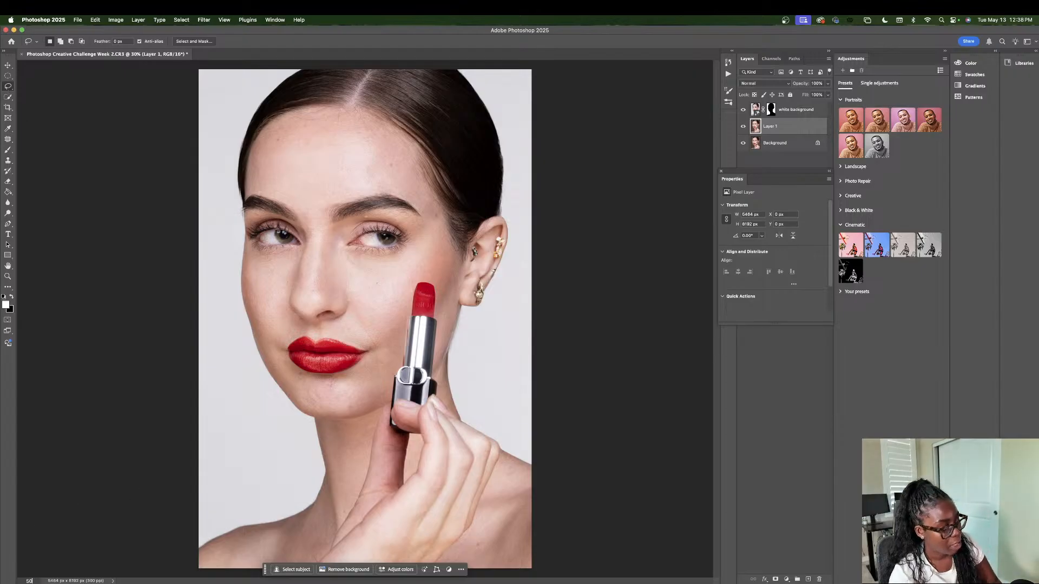
{"action": "type", "text": "0"}
{"action": "key", "text": "Return"}
{"action": "scroll", "coordinate": [240, 321], "scroll_direction": "up", "scroll_amount": 5}
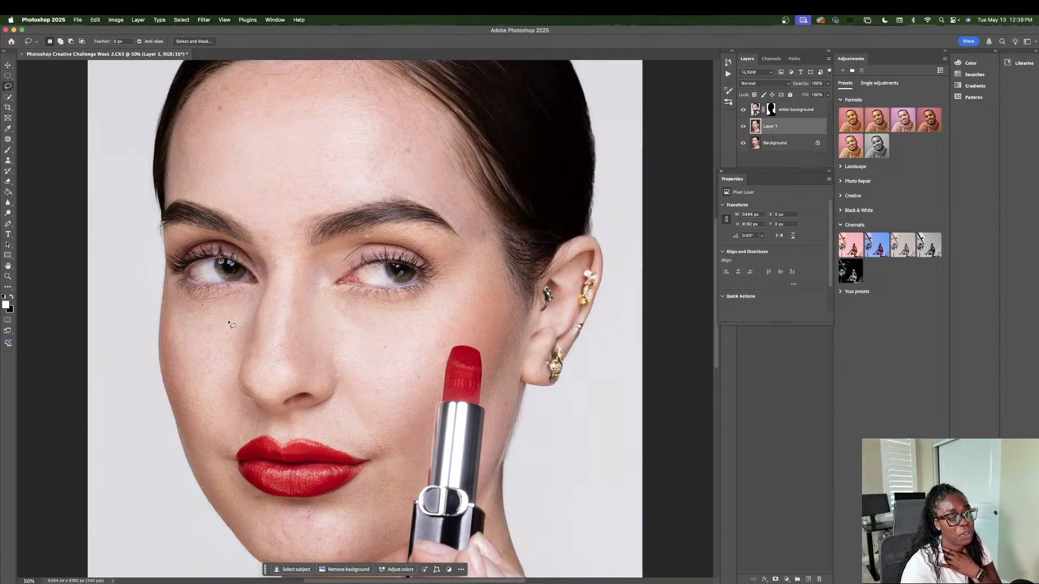
{"action": "scroll", "coordinate": [352, 323], "scroll_direction": "down", "scroll_amount": 2}
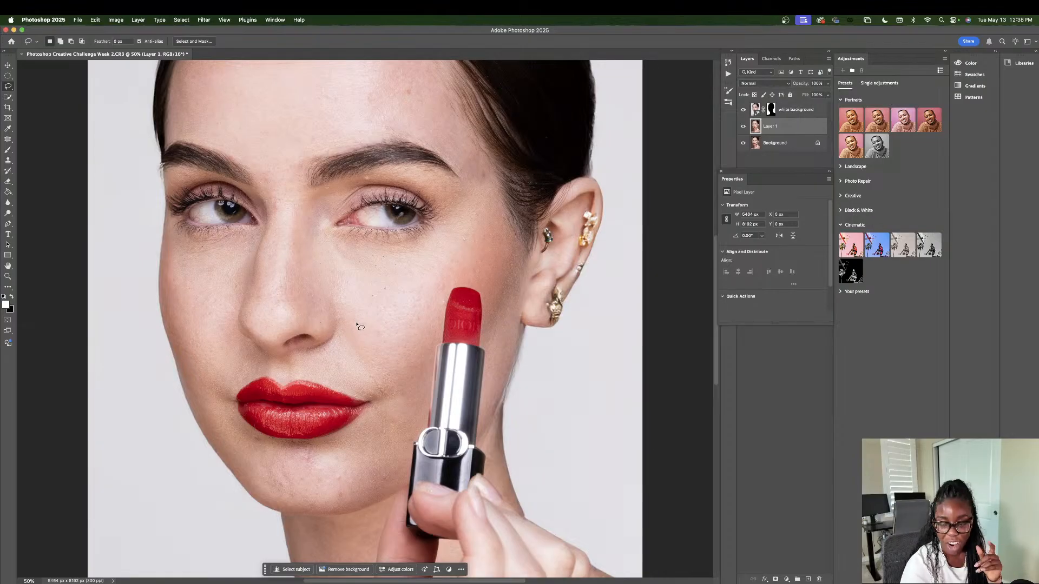
{"action": "mouse_move", "coordinate": [335, 235]}
{"action": "left_mouse_down"}
{"action": "mouse_move", "coordinate": [434, 237]}
{"action": "mouse_move", "coordinate": [479, 223]}
{"action": "mouse_move", "coordinate": [503, 227]}
{"action": "mouse_move", "coordinate": [518, 251]}
{"action": "mouse_move", "coordinate": [501, 347]}
{"action": "mouse_move", "coordinate": [488, 348]}
{"action": "mouse_move", "coordinate": [481, 293]}
{"action": "mouse_move", "coordinate": [461, 281]}
{"action": "mouse_move", "coordinate": [447, 290]}
{"action": "mouse_move", "coordinate": [407, 434]}
{"action": "mouse_move", "coordinate": [376, 427]}
{"action": "mouse_move", "coordinate": [373, 400]}
{"action": "mouse_move", "coordinate": [334, 377]}
{"action": "mouse_move", "coordinate": [332, 238]}
{"action": "left_mouse_up"}
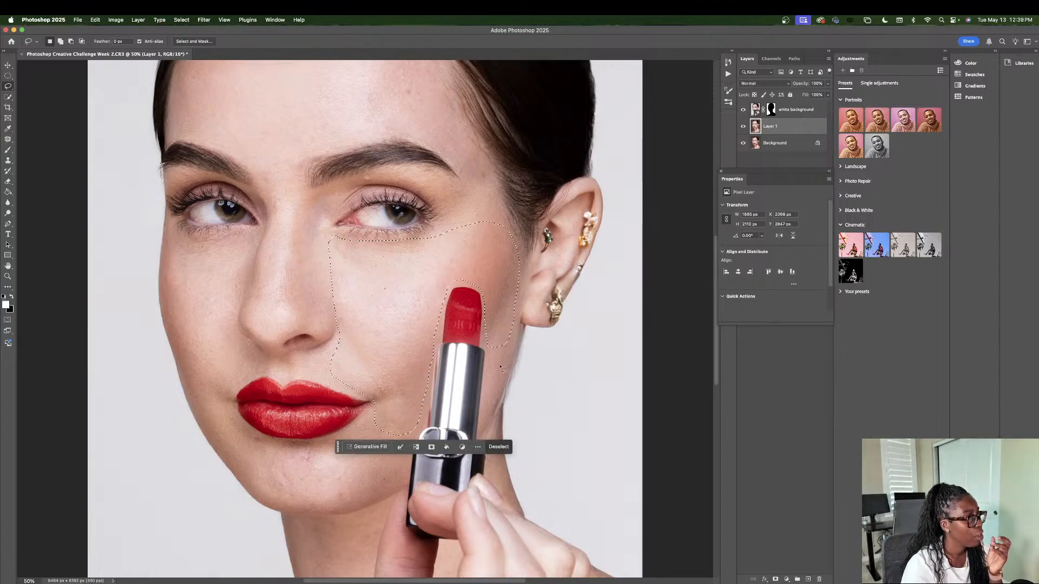
Step: Run a Generative Fill without a prompt on the cheek selection, compare its variations with the original skin, and keep the first one
{"action": "left_click", "coordinate": [360, 448]}
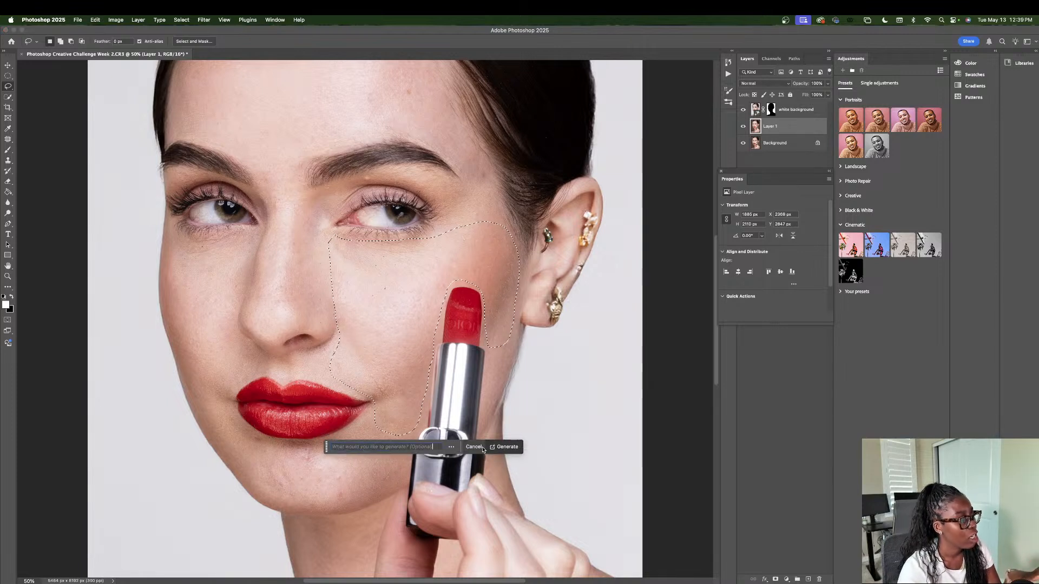
{"action": "left_click", "coordinate": [505, 447]}
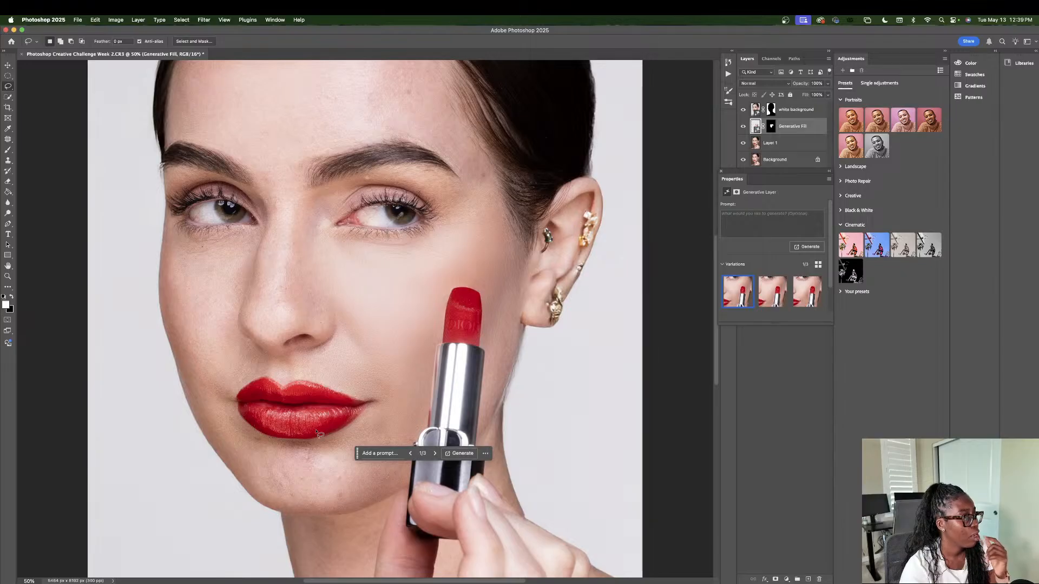
{"action": "left_click", "coordinate": [743, 128]}
{"action": "left_click", "coordinate": [743, 127]}
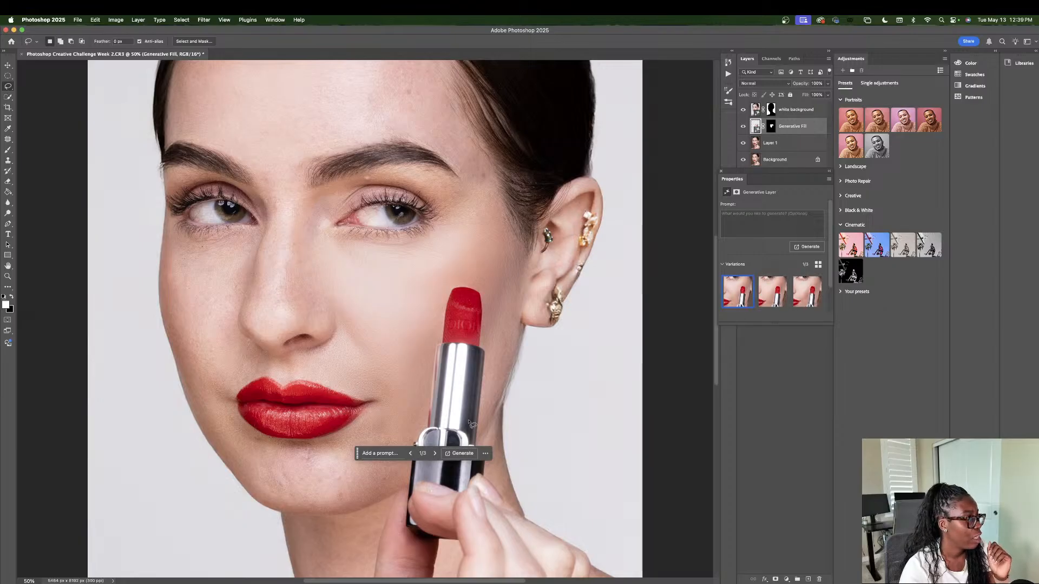
{"action": "left_click", "coordinate": [435, 454]}
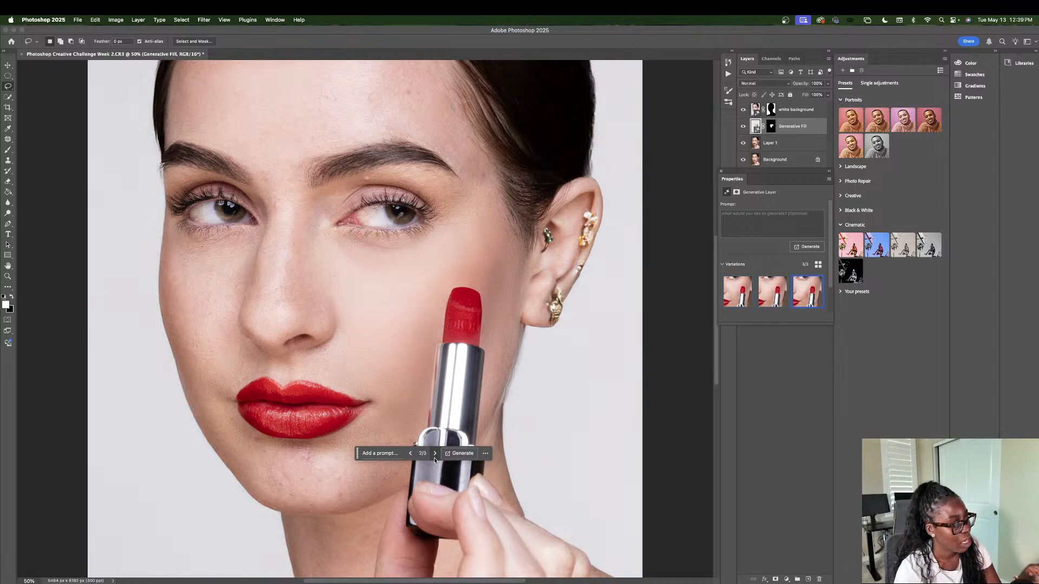
{"action": "left_click", "coordinate": [434, 454]}
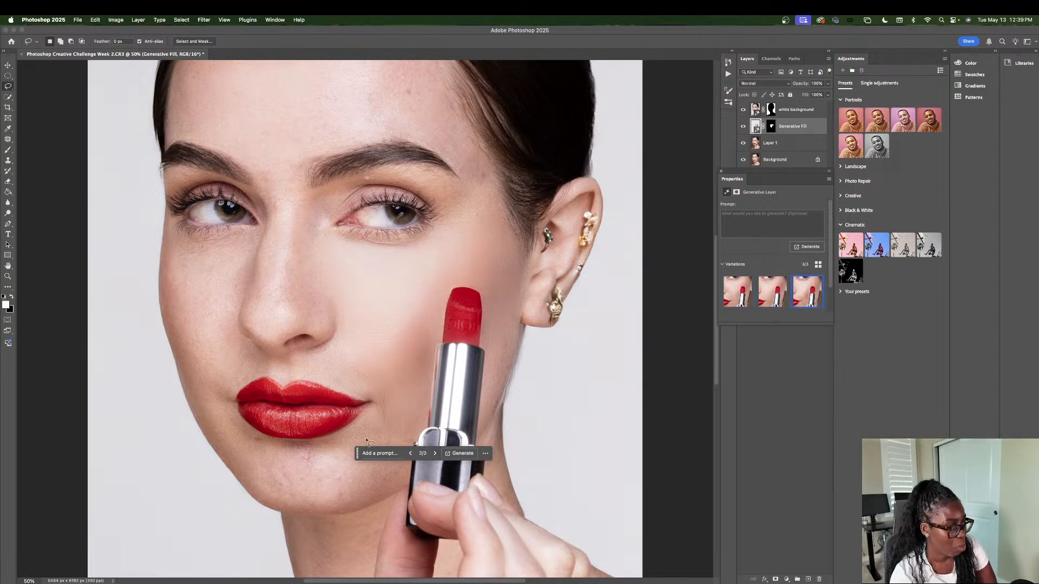
{"action": "left_click", "coordinate": [436, 453]}
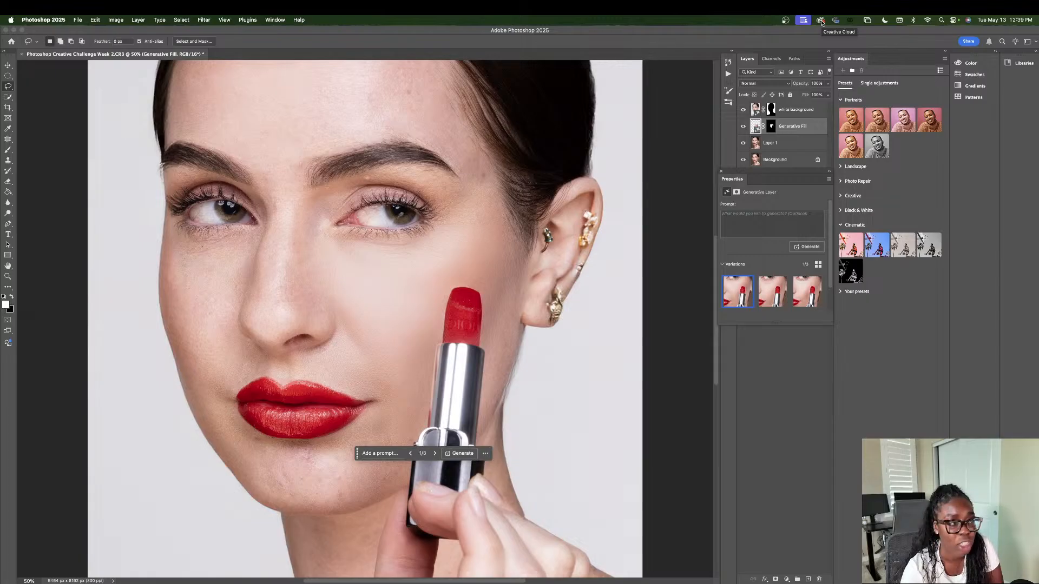
Step: Reduce the cheek fill layer to 67% opacity and 70% fill, and compare the skin with the layer hidden and shown
{"action": "left_click_drag", "start_coordinate": [827, 83], "coordinate": [819, 93]}
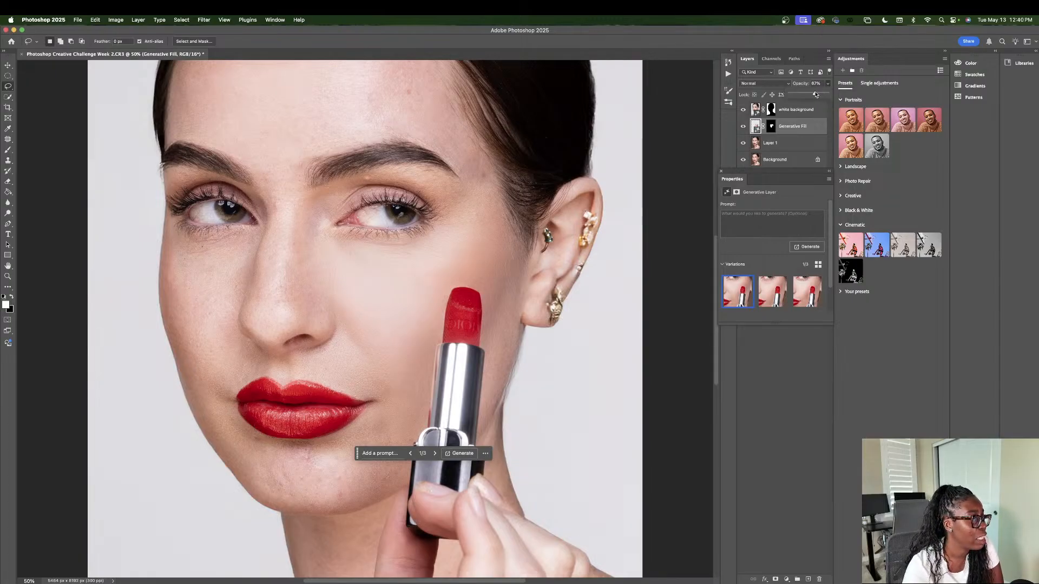
{"action": "left_click", "coordinate": [828, 83]}
{"action": "left_click", "coordinate": [827, 95]}
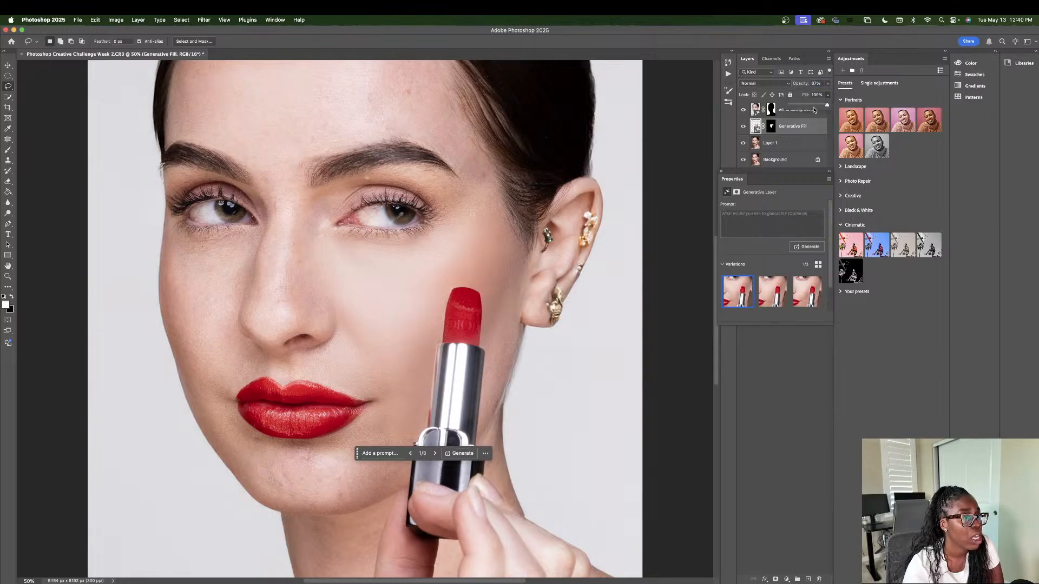
{"action": "left_click_drag", "start_coordinate": [814, 108], "coordinate": [817, 107]}
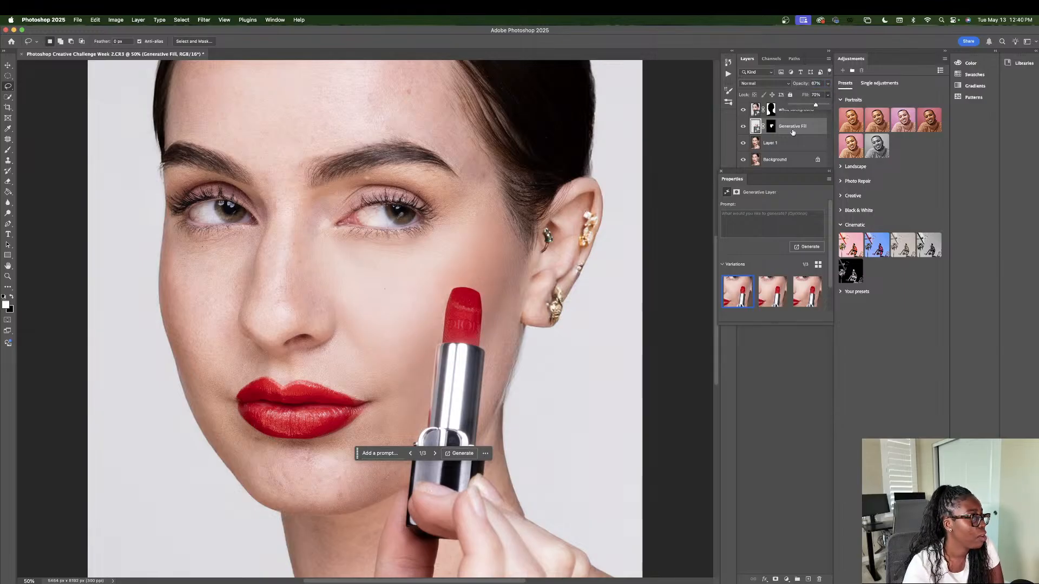
{"action": "left_click", "coordinate": [744, 129]}
{"action": "left_click", "coordinate": [743, 127]}
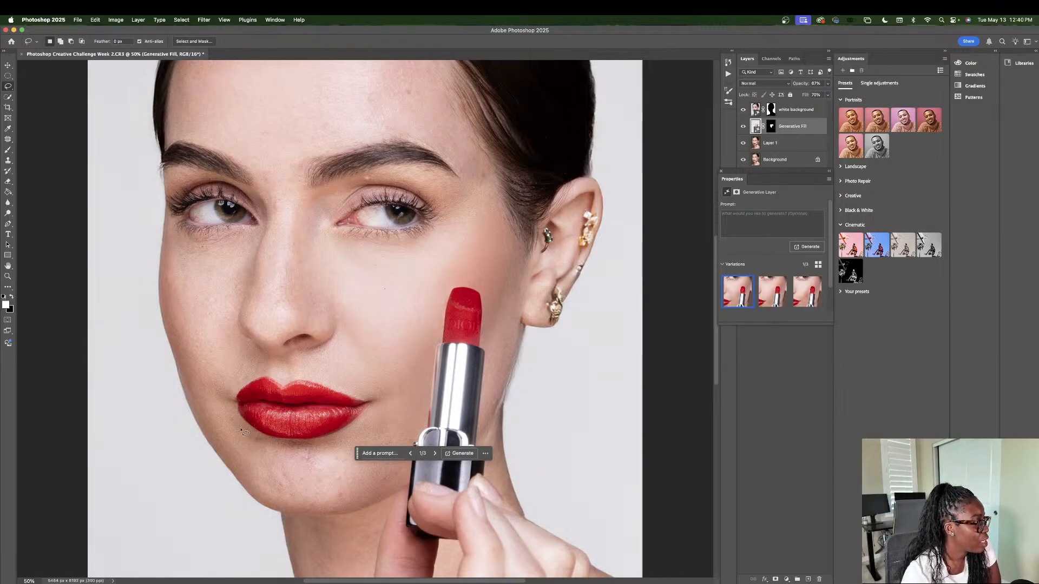
Step: Lasso the chin below the lips and around the mouth corner, and generate a fill there without a prompt
{"action": "mouse_move", "coordinate": [233, 422]}
{"action": "left_mouse_down"}
{"action": "mouse_move", "coordinate": [258, 441]}
{"action": "mouse_move", "coordinate": [330, 446]}
{"action": "left_mouse_up"}
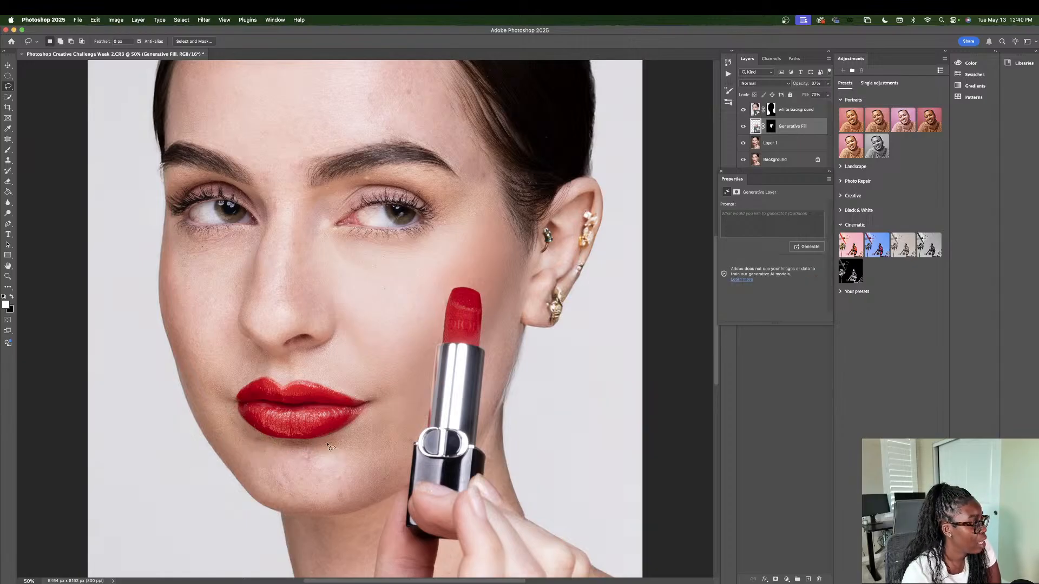
{"action": "mouse_move", "coordinate": [236, 422]}
{"action": "left_mouse_down"}
{"action": "mouse_move", "coordinate": [290, 444]}
{"action": "mouse_move", "coordinate": [349, 438]}
{"action": "mouse_move", "coordinate": [379, 414]}
{"action": "mouse_move", "coordinate": [371, 371]}
{"action": "mouse_move", "coordinate": [394, 367]}
{"action": "mouse_move", "coordinate": [418, 440]}
{"action": "mouse_move", "coordinate": [405, 480]}
{"action": "mouse_move", "coordinate": [352, 509]}
{"action": "mouse_move", "coordinate": [300, 511]}
{"action": "mouse_move", "coordinate": [239, 484]}
{"action": "mouse_move", "coordinate": [222, 426]}
{"action": "left_mouse_up"}
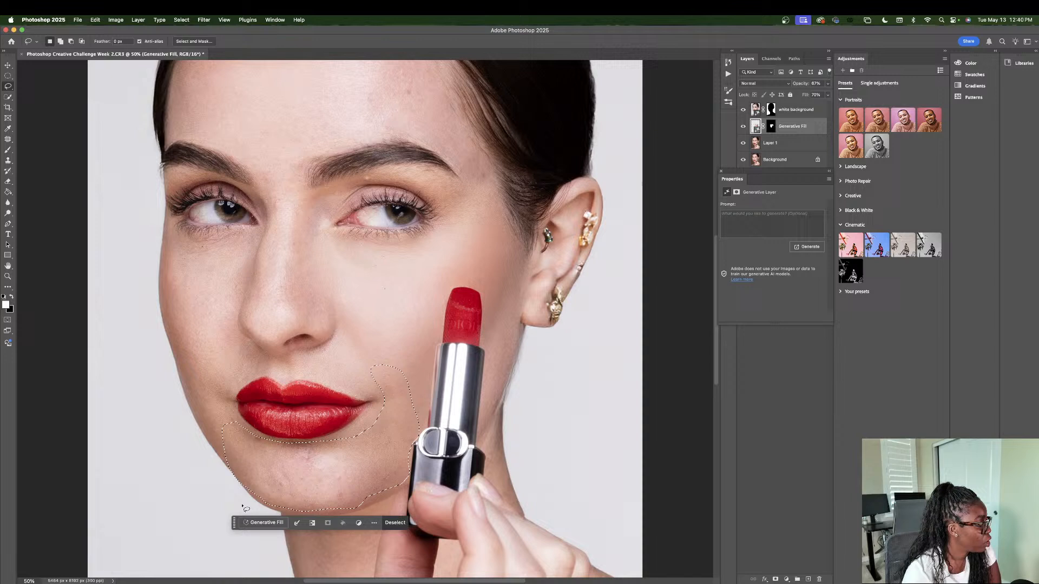
{"action": "left_click", "coordinate": [263, 523]}
{"action": "left_click", "coordinate": [407, 524]}
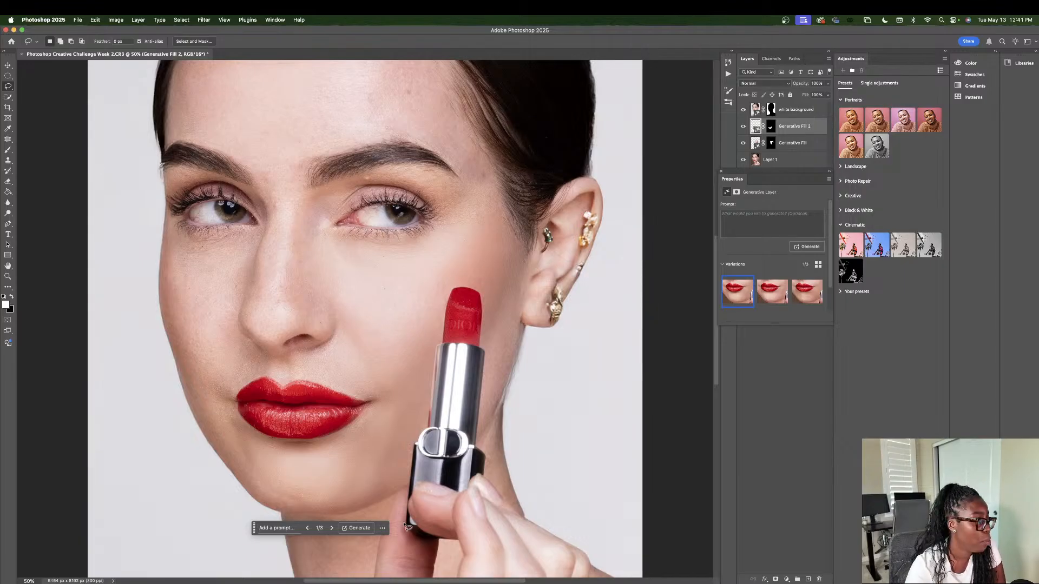
Step: Check the chin fill variations, keep the first one, and set that layer's opacity to 89%
{"action": "left_click", "coordinate": [331, 528]}
{"action": "left_click", "coordinate": [307, 527]}
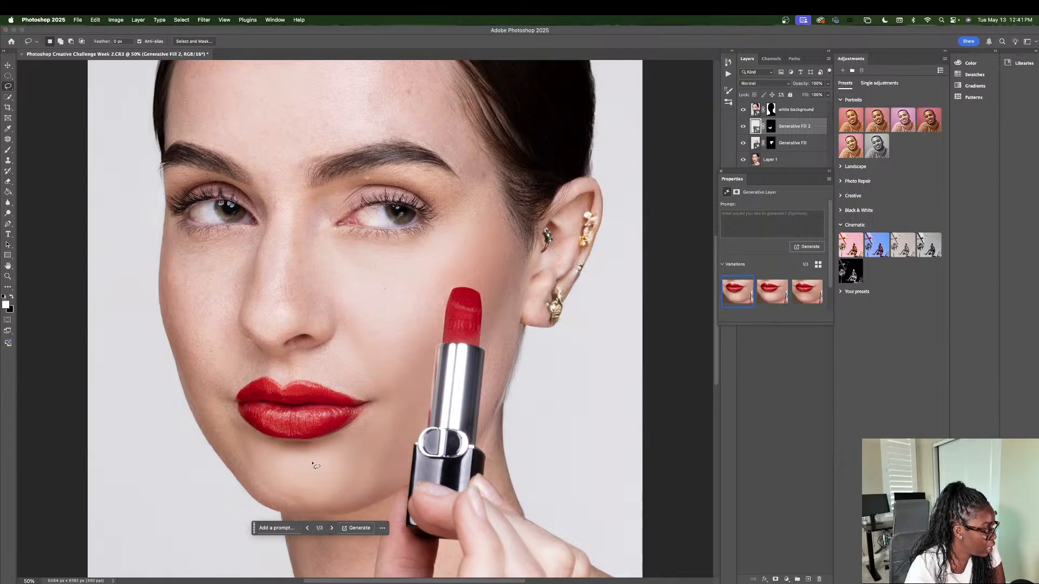
{"action": "left_click", "coordinate": [827, 83]}
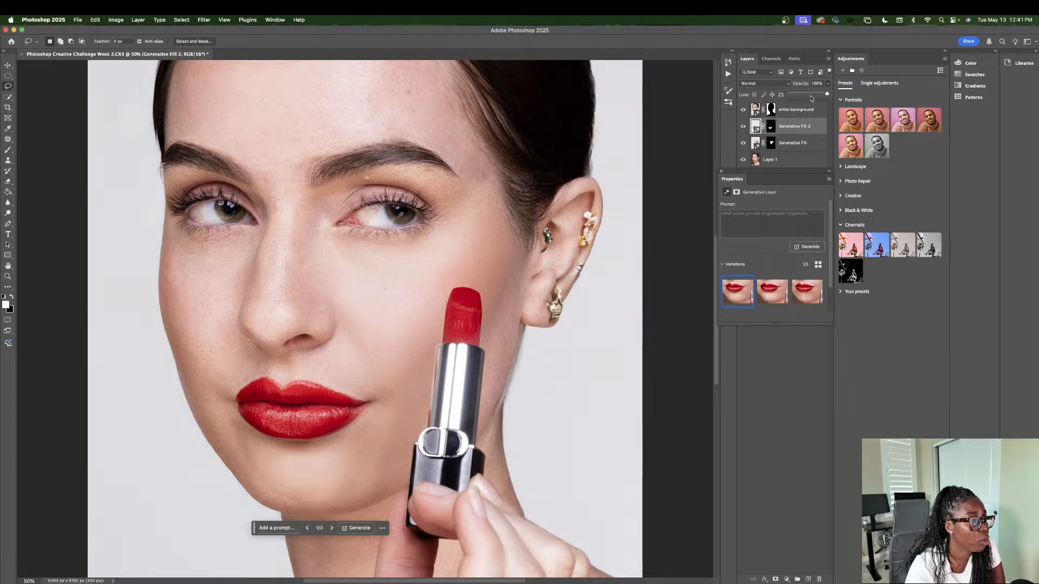
{"action": "mouse_move", "coordinate": [826, 94]}
{"action": "left_mouse_down"}
{"action": "mouse_move", "coordinate": [811, 97]}
{"action": "mouse_move", "coordinate": [832, 96]}
{"action": "mouse_move", "coordinate": [822, 95]}
{"action": "left_mouse_up"}
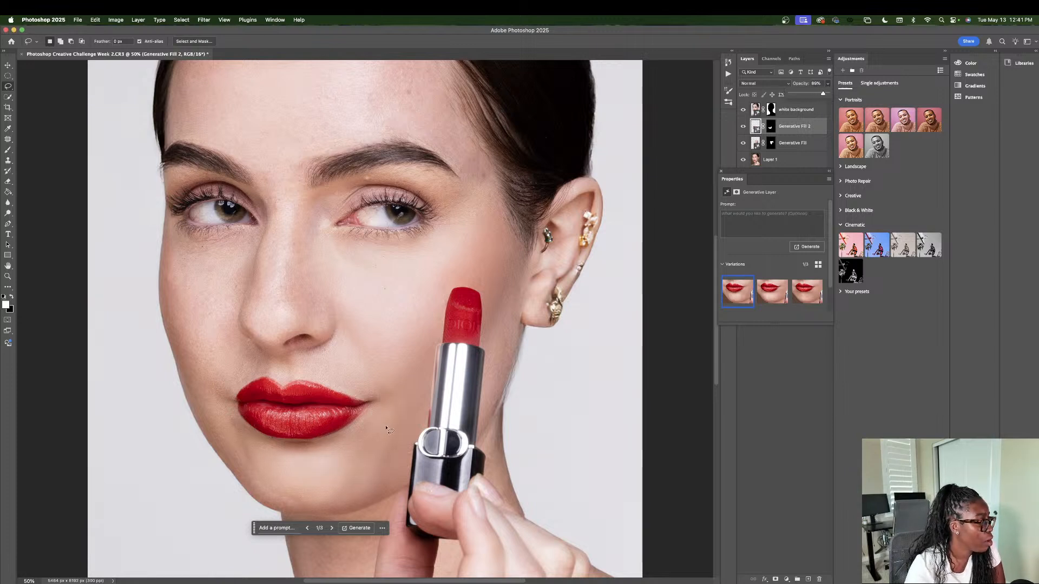
Step: Lasso the jaw edge beside the chin, generate a fill without a prompt, and choose the second variation
{"action": "mouse_move", "coordinate": [301, 496]}
{"action": "left_mouse_down"}
{"action": "mouse_move", "coordinate": [299, 509]}
{"action": "mouse_move", "coordinate": [282, 510]}
{"action": "left_mouse_up"}
{"action": "mouse_move", "coordinate": [300, 489]}
{"action": "left_mouse_down"}
{"action": "mouse_move", "coordinate": [306, 504]}
{"action": "mouse_move", "coordinate": [269, 507]}
{"action": "mouse_move", "coordinate": [205, 423]}
{"action": "mouse_move", "coordinate": [232, 422]}
{"action": "mouse_move", "coordinate": [301, 493]}
{"action": "left_mouse_up"}
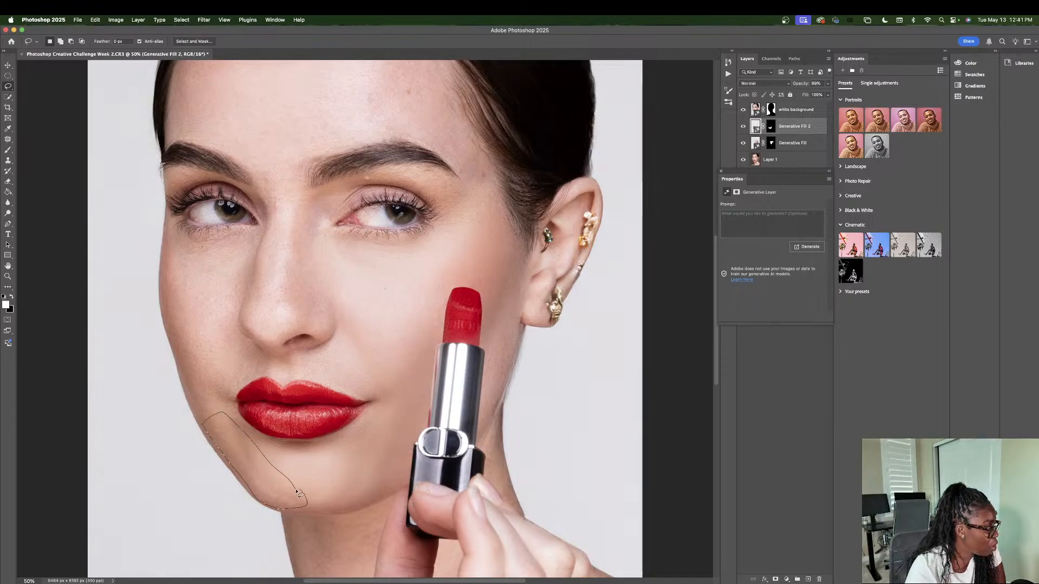
{"action": "left_click", "coordinate": [325, 522]}
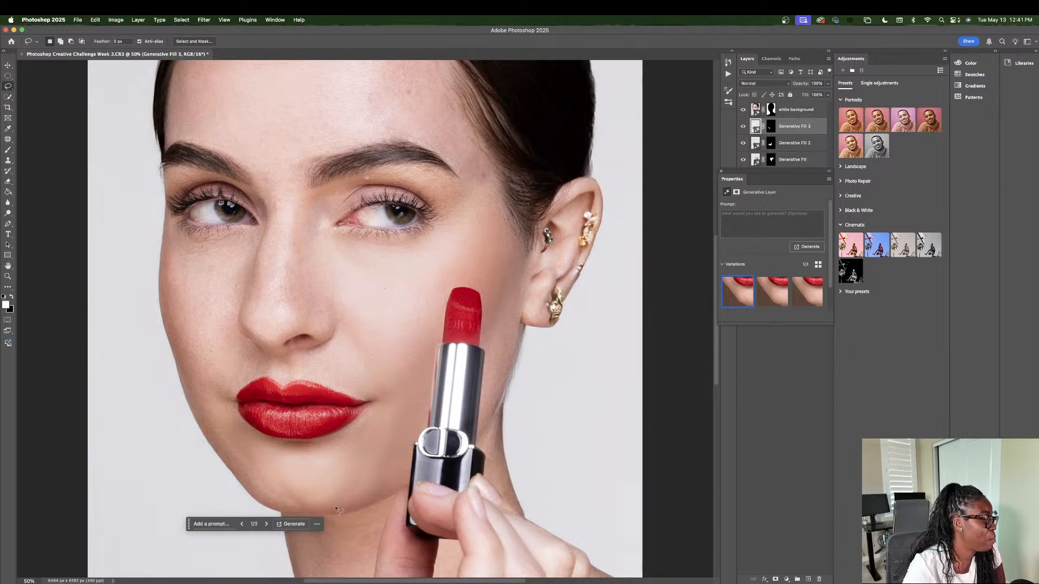
{"action": "left_click", "coordinate": [266, 524]}
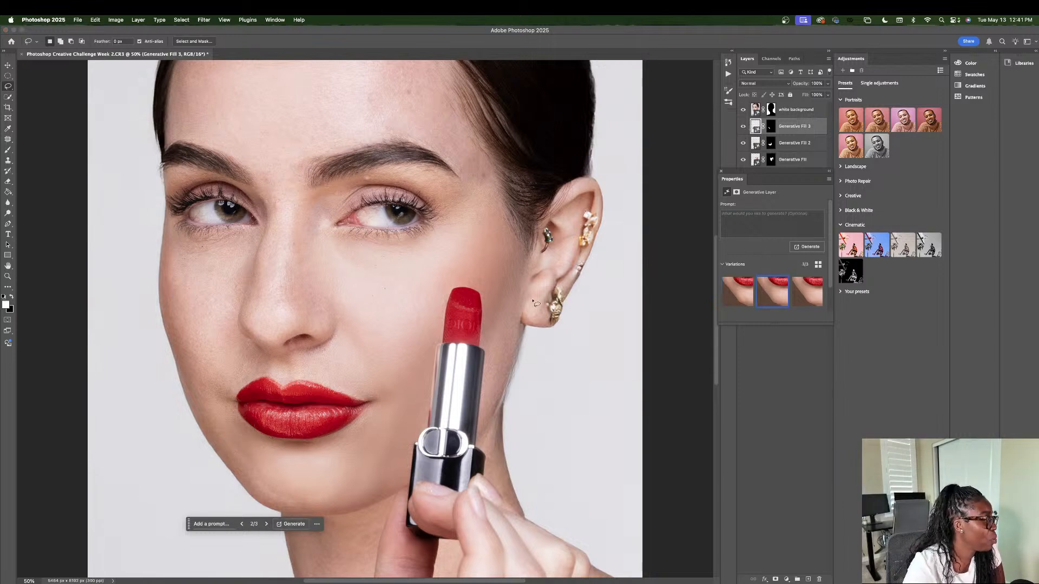
Step: Set the jaw-edge fill layer's opacity to 97%
{"action": "scroll", "coordinate": [508, 303], "scroll_direction": "up", "scroll_amount": 1}
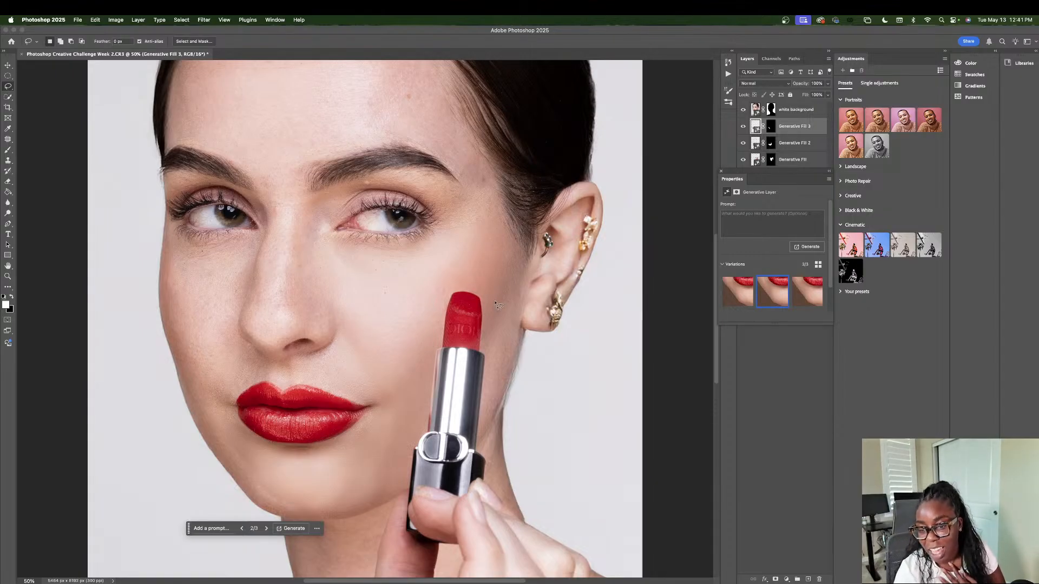
{"action": "left_click", "coordinate": [827, 83]}
{"action": "mouse_move", "coordinate": [826, 94]}
{"action": "left_mouse_down"}
{"action": "mouse_move", "coordinate": [816, 95]}
{"action": "mouse_move", "coordinate": [826, 95]}
{"action": "left_mouse_up"}
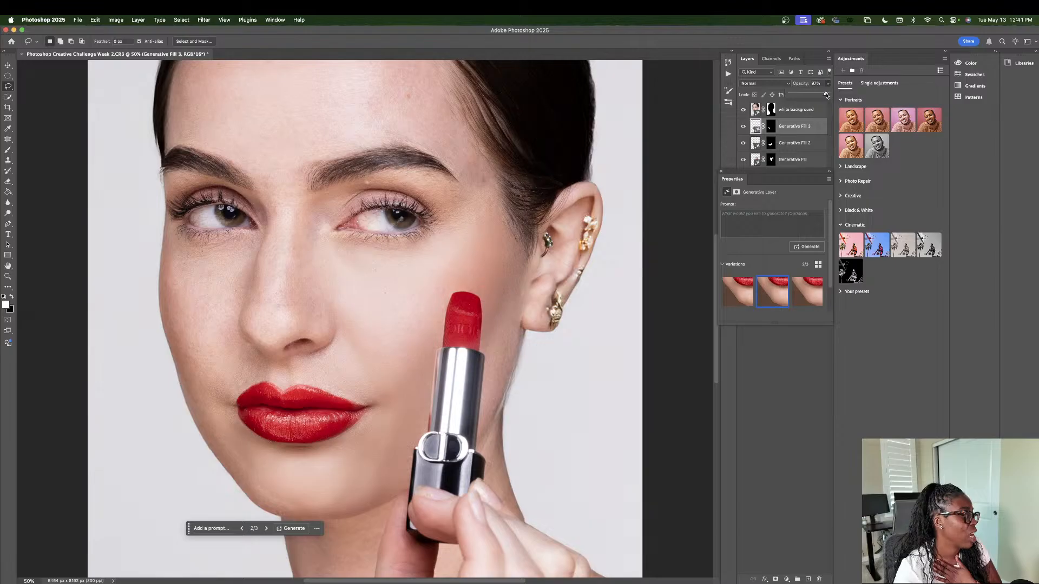
Step: Lasso the image-left cheek from under the eye along the face edge to the mouth corner and nose, and generate a fill without a prompt
{"action": "scroll", "coordinate": [357, 301], "scroll_direction": "up", "scroll_amount": 2}
{"action": "scroll", "coordinate": [270, 304], "scroll_direction": "up", "scroll_amount": 2}
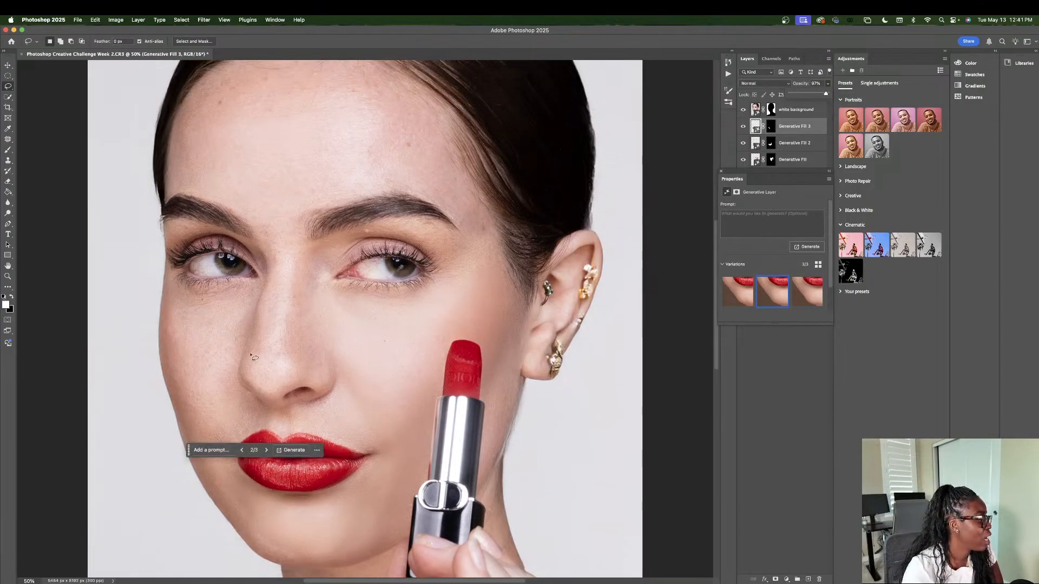
{"action": "left_click_drag", "start_coordinate": [257, 290], "coordinate": [178, 289]}
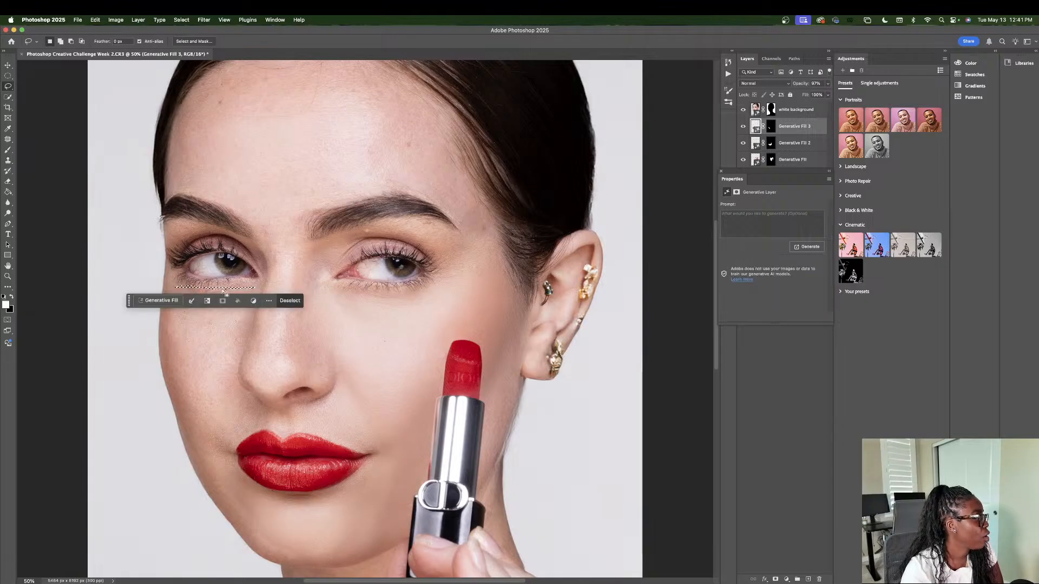
{"action": "mouse_move", "coordinate": [259, 282]}
{"action": "left_mouse_down"}
{"action": "mouse_move", "coordinate": [181, 295]}
{"action": "mouse_move", "coordinate": [166, 308]}
{"action": "mouse_move", "coordinate": [160, 352]}
{"action": "mouse_move", "coordinate": [178, 427]}
{"action": "left_mouse_up"}
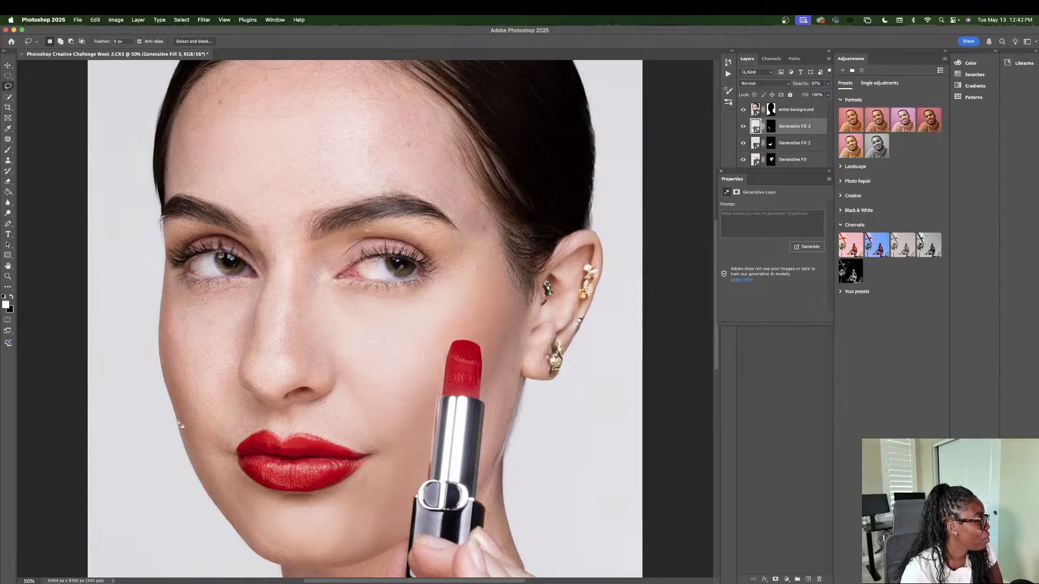
{"action": "mouse_move", "coordinate": [262, 283]}
{"action": "left_mouse_down"}
{"action": "mouse_move", "coordinate": [174, 295]}
{"action": "mouse_move", "coordinate": [164, 320]}
{"action": "left_mouse_up"}
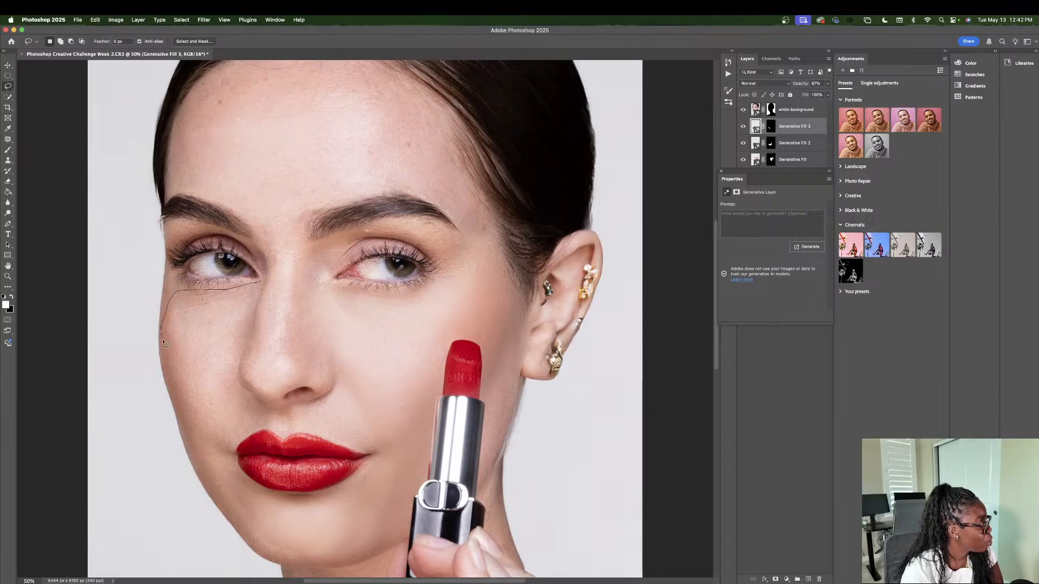
{"action": "mouse_move", "coordinate": [166, 366]}
{"action": "left_mouse_down"}
{"action": "mouse_move", "coordinate": [201, 471]}
{"action": "mouse_move", "coordinate": [243, 428]}
{"action": "mouse_move", "coordinate": [236, 370]}
{"action": "left_mouse_up"}
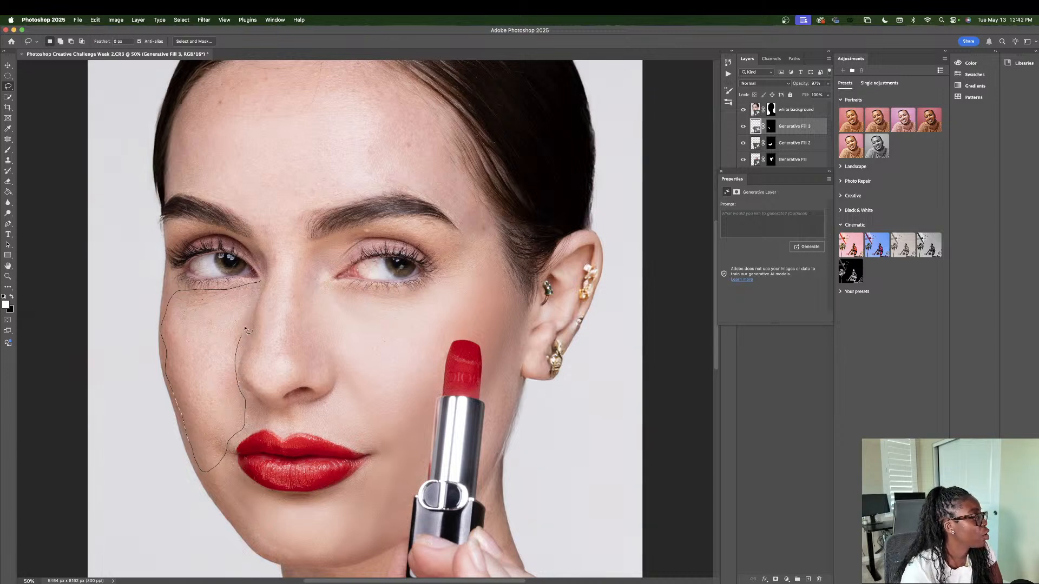
{"action": "left_click_drag", "start_coordinate": [265, 293], "coordinate": [263, 286]}
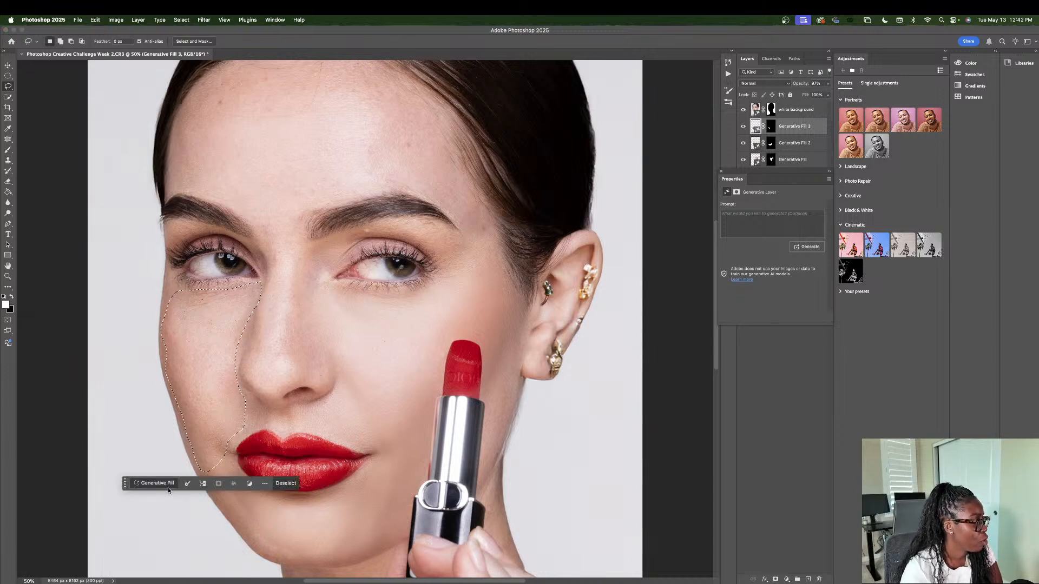
{"action": "left_click", "coordinate": [295, 485]}
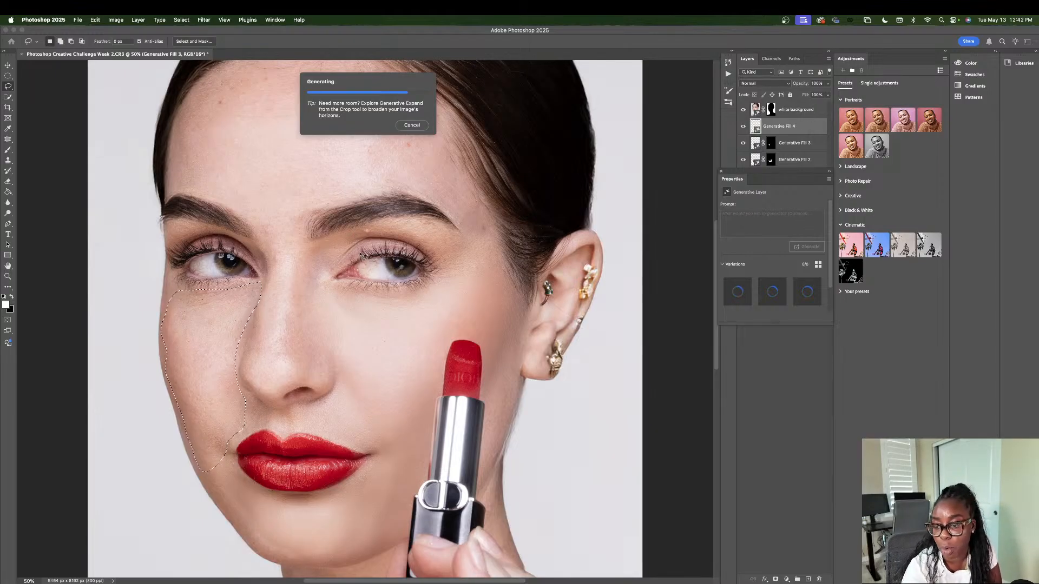
Step: Choose the third variation of the image-left cheek fill, and reduce that layer to 62% opacity and 59% fill
{"action": "scroll", "coordinate": [365, 267], "scroll_direction": "up", "scroll_amount": 2}
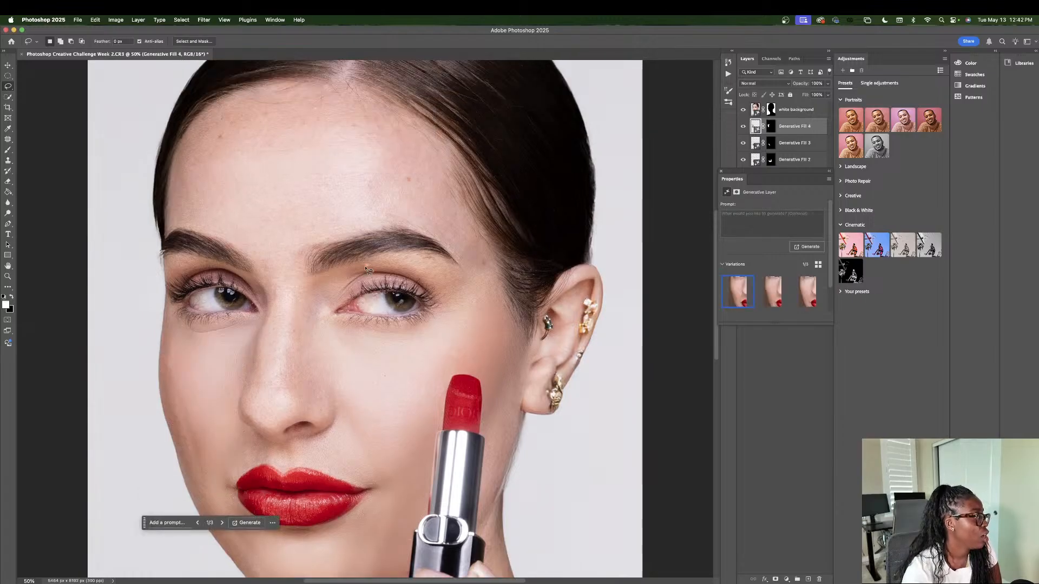
{"action": "left_click", "coordinate": [220, 524]}
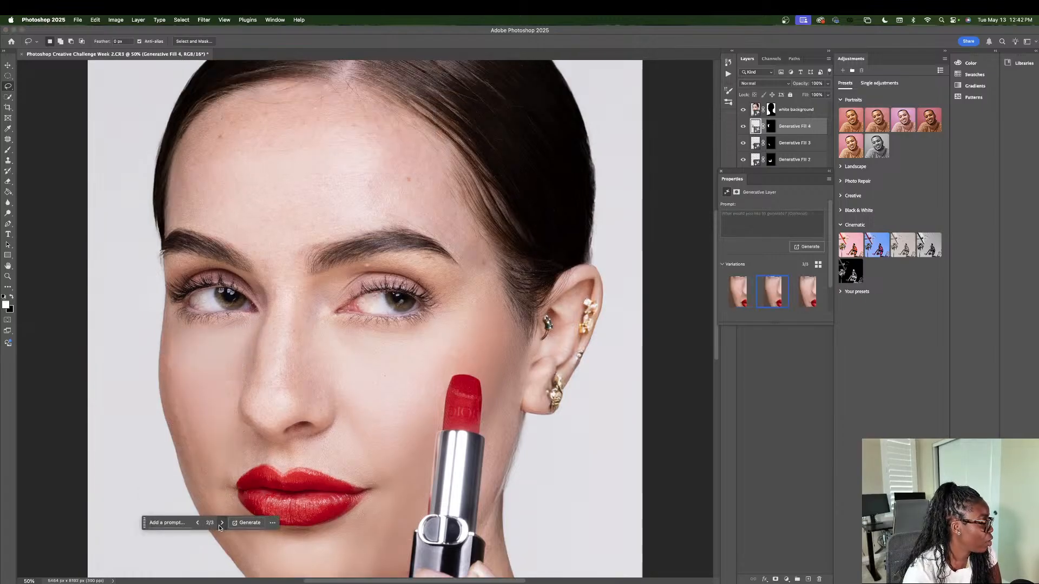
{"action": "left_click", "coordinate": [220, 524]}
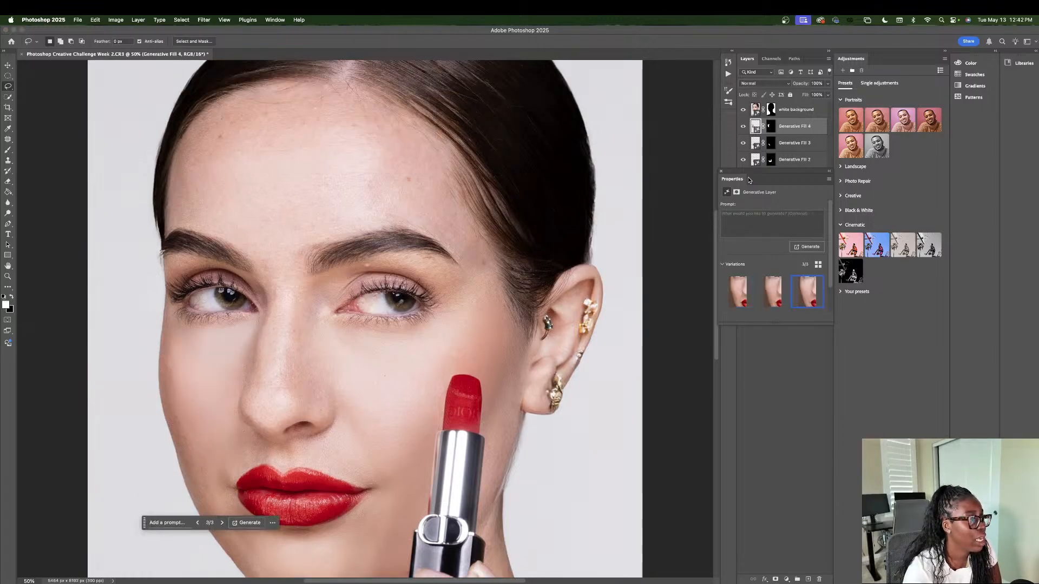
{"action": "left_click", "coordinate": [827, 84]}
{"action": "left_click_drag", "start_coordinate": [827, 95], "coordinate": [813, 95]}
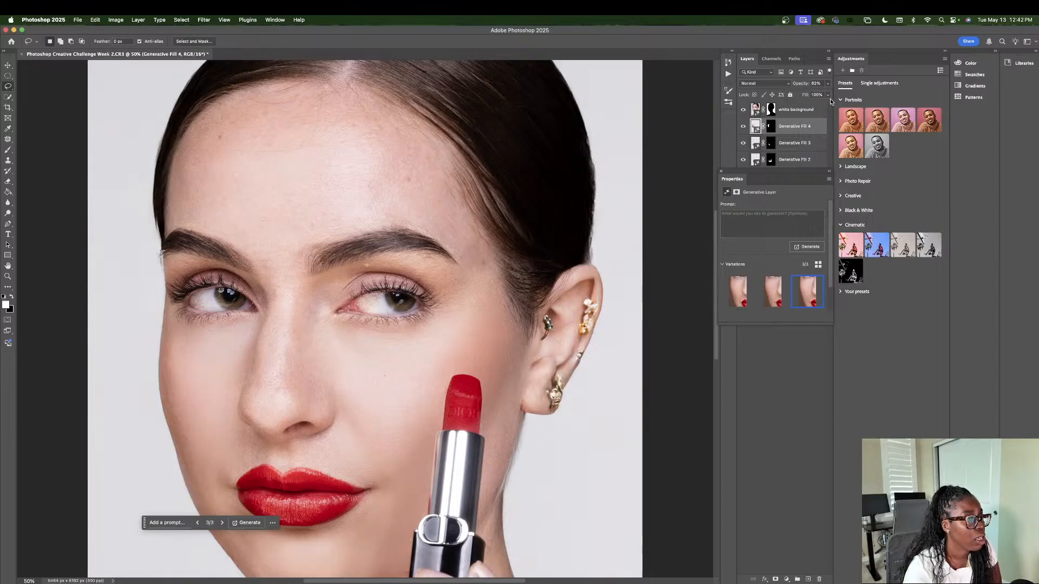
{"action": "left_click", "coordinate": [827, 94]}
{"action": "left_click_drag", "start_coordinate": [826, 104], "coordinate": [811, 104]}
Step: Lasso the forehead between the hairline and the eyebrows, down to the nose bridge, and generate a fill without a prompt
{"action": "scroll", "coordinate": [329, 416], "scroll_direction": "up", "scroll_amount": 1}
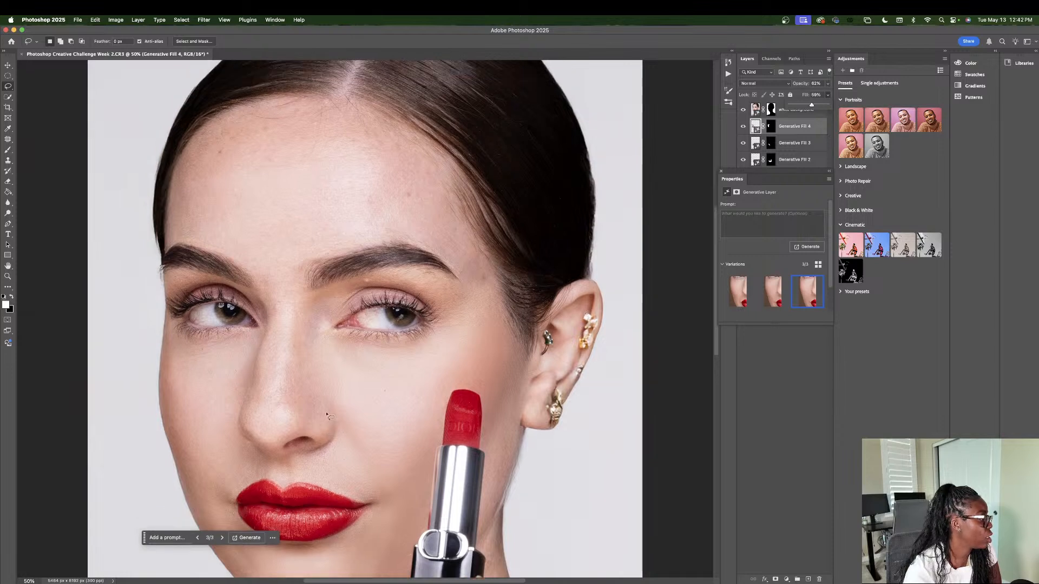
{"action": "scroll", "coordinate": [329, 416], "scroll_direction": "up", "scroll_amount": 4}
{"action": "mouse_move", "coordinate": [183, 231]}
{"action": "left_mouse_down"}
{"action": "mouse_move", "coordinate": [194, 200]}
{"action": "mouse_move", "coordinate": [223, 176]}
{"action": "mouse_move", "coordinate": [286, 159]}
{"action": "mouse_move", "coordinate": [342, 163]}
{"action": "mouse_move", "coordinate": [411, 218]}
{"action": "mouse_move", "coordinate": [489, 342]}
{"action": "mouse_move", "coordinate": [468, 344]}
{"action": "mouse_move", "coordinate": [429, 305]}
{"action": "mouse_move", "coordinate": [379, 301]}
{"action": "mouse_move", "coordinate": [309, 320]}
{"action": "mouse_move", "coordinate": [276, 375]}
{"action": "mouse_move", "coordinate": [245, 320]}
{"action": "mouse_move", "coordinate": [174, 293]}
{"action": "mouse_move", "coordinate": [180, 234]}
{"action": "left_mouse_up"}
{"action": "left_click", "coordinate": [273, 384]}
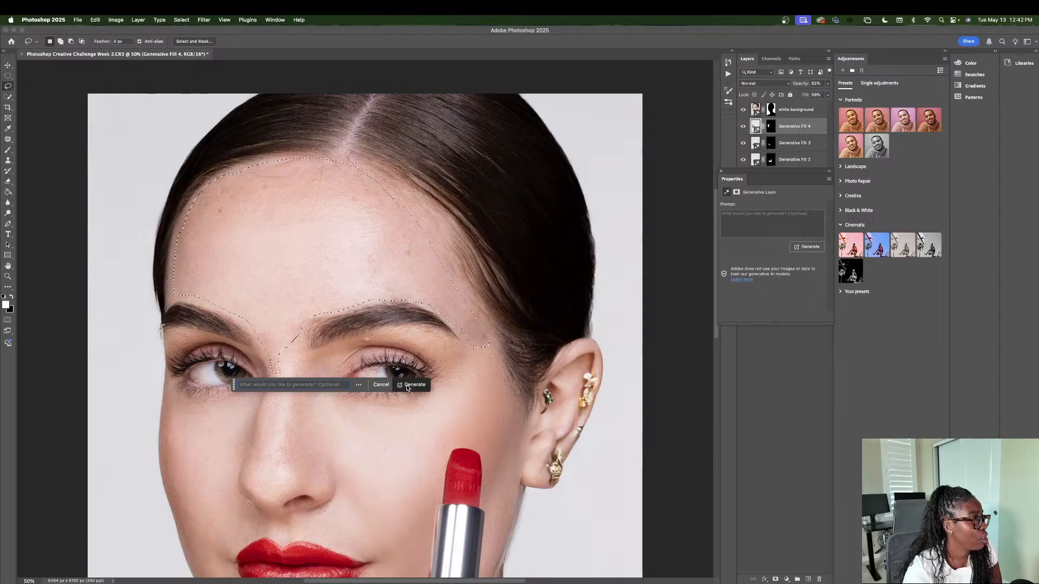
{"action": "left_click", "coordinate": [405, 385]}
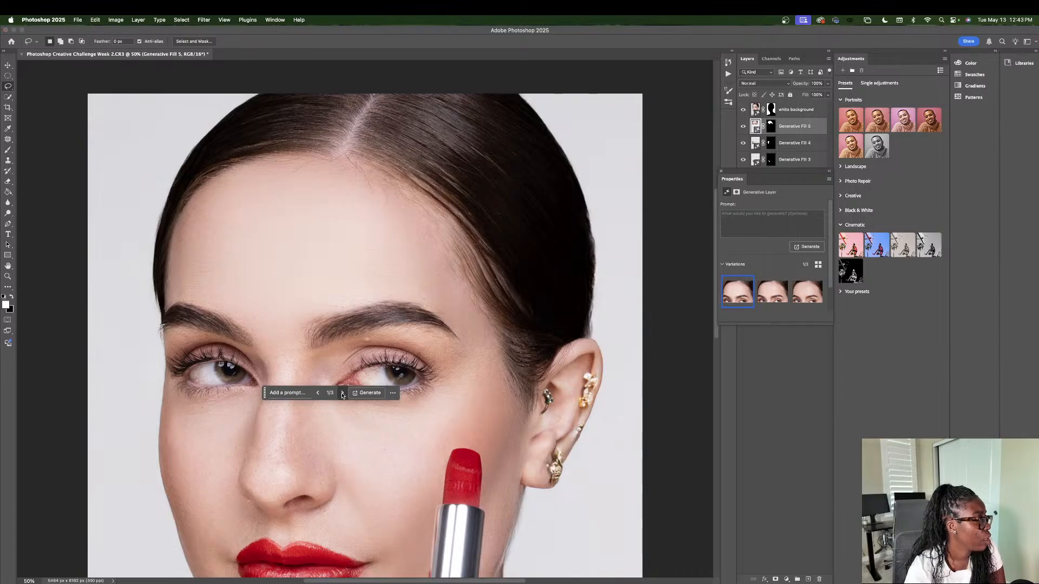
Step: Choose the third variation of the forehead fill and reduce that layer's fill to 67%
{"action": "left_click", "coordinate": [342, 393]}
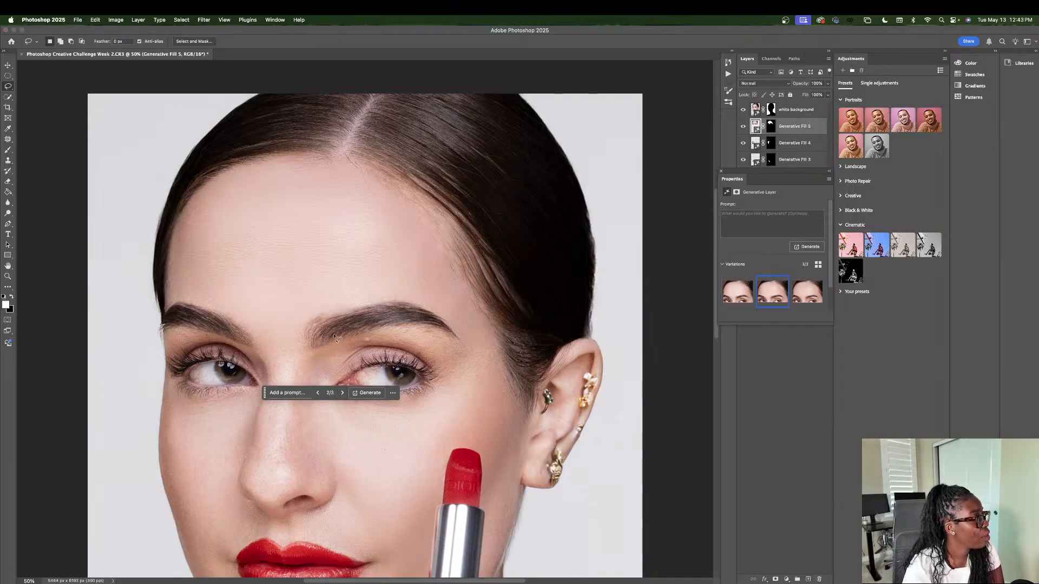
{"action": "left_click", "coordinate": [342, 393]}
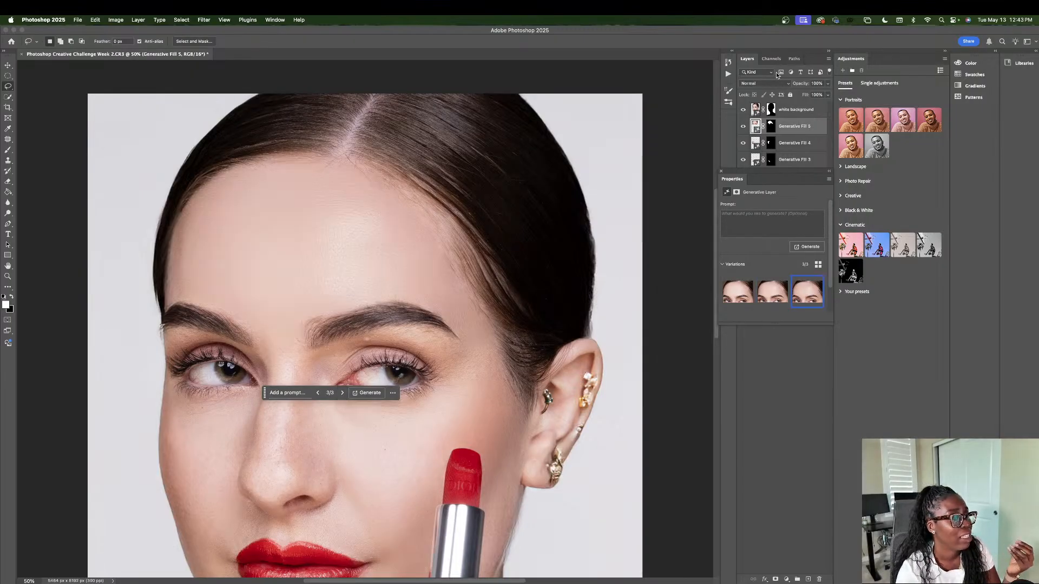
{"action": "left_click", "coordinate": [827, 96]}
{"action": "left_click_drag", "start_coordinate": [827, 104], "coordinate": [810, 105]}
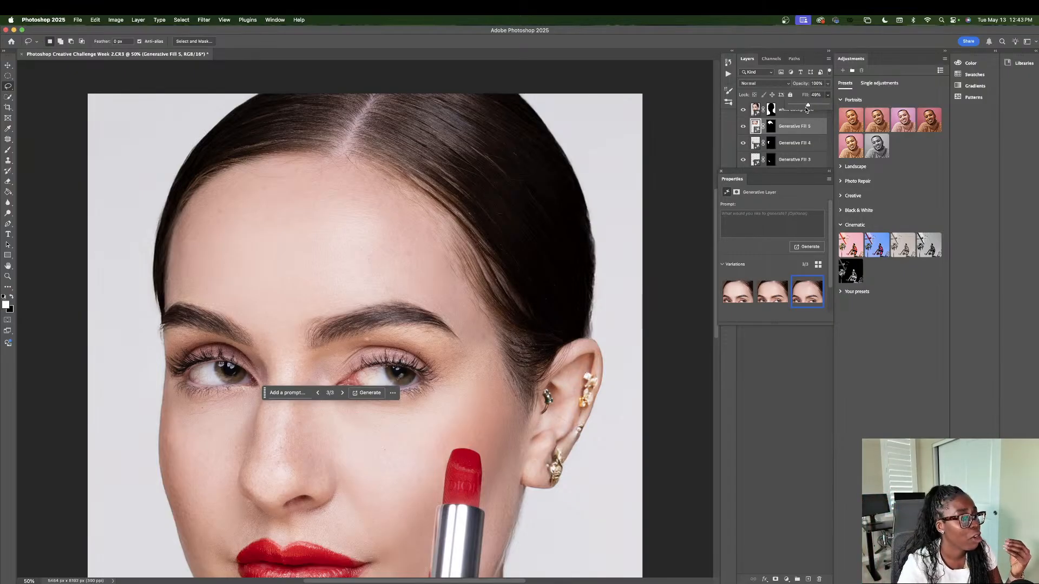
{"action": "left_click_drag", "start_coordinate": [807, 106], "coordinate": [829, 107]}
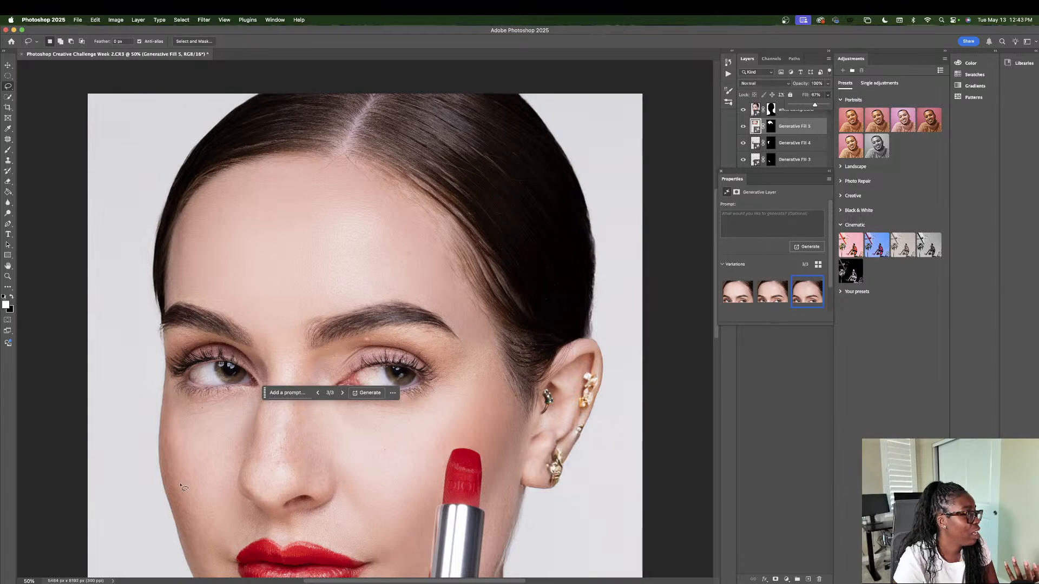
Step: Move the Properties panel clear of the layer list, and group the white background layer with all five Generative Fill layers
{"action": "scroll", "coordinate": [316, 441], "scroll_direction": "down", "scroll_amount": 2}
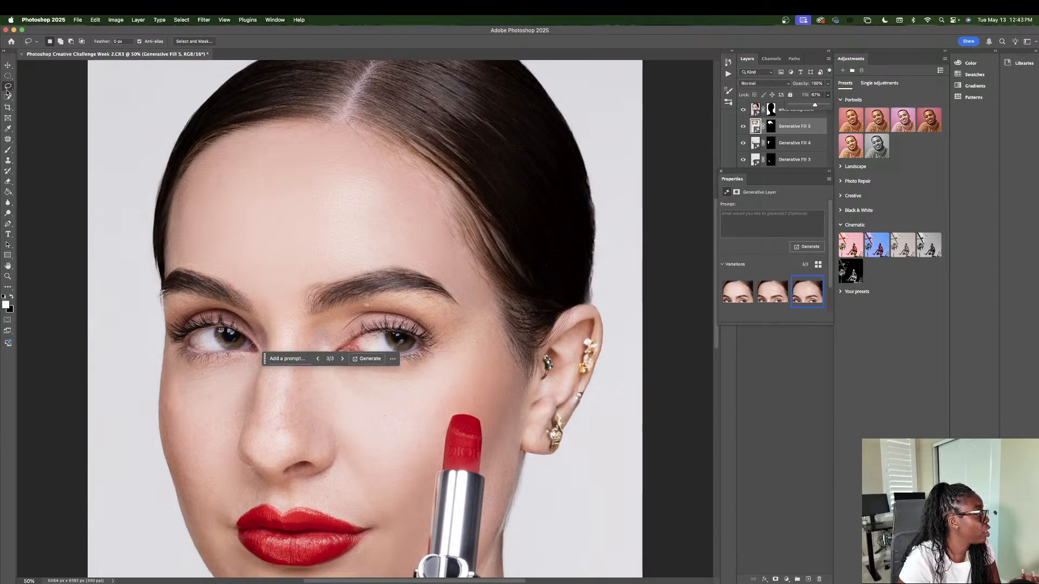
{"action": "left_click", "coordinate": [30, 581]}
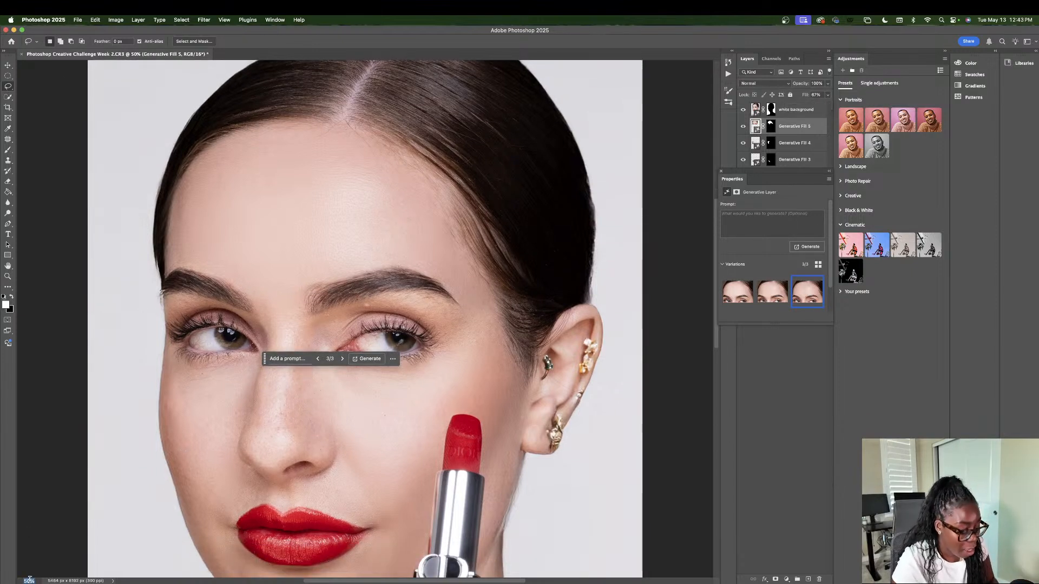
{"action": "type", "text": "30"}
{"action": "key", "text": "Return"}
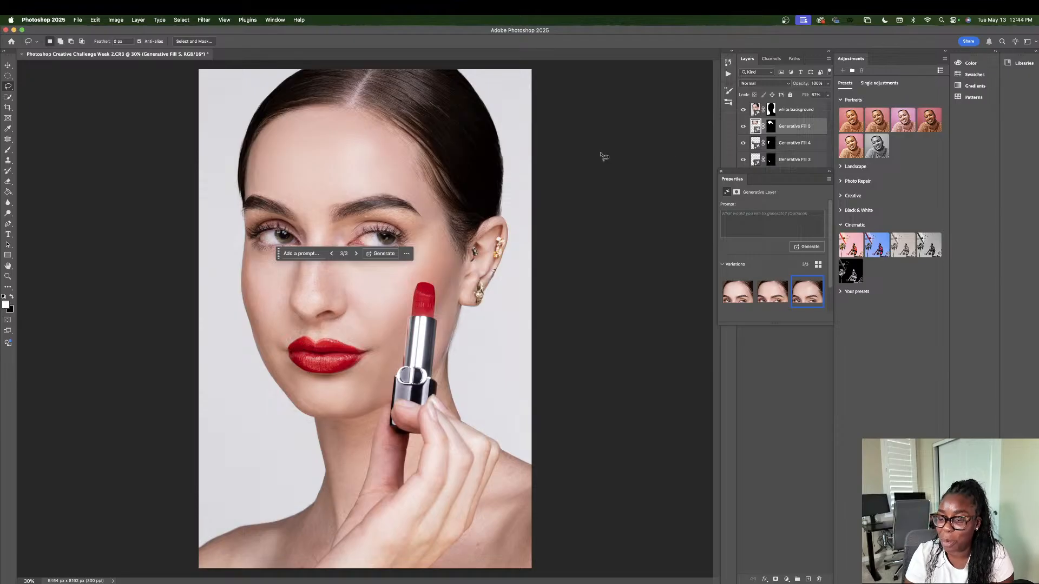
{"action": "left_click", "coordinate": [790, 108]}
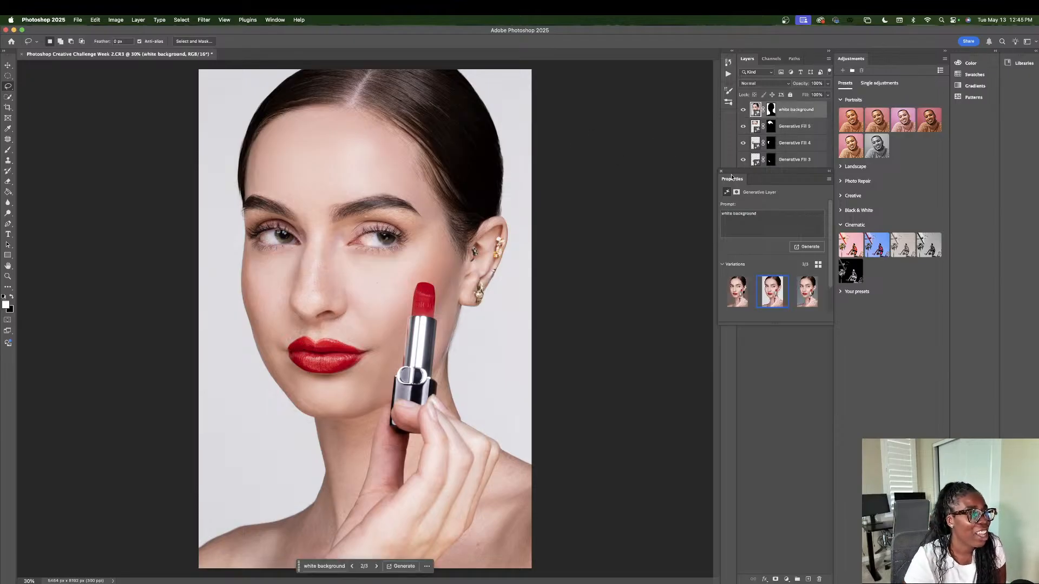
{"action": "left_click_drag", "start_coordinate": [733, 172], "coordinate": [816, 301]}
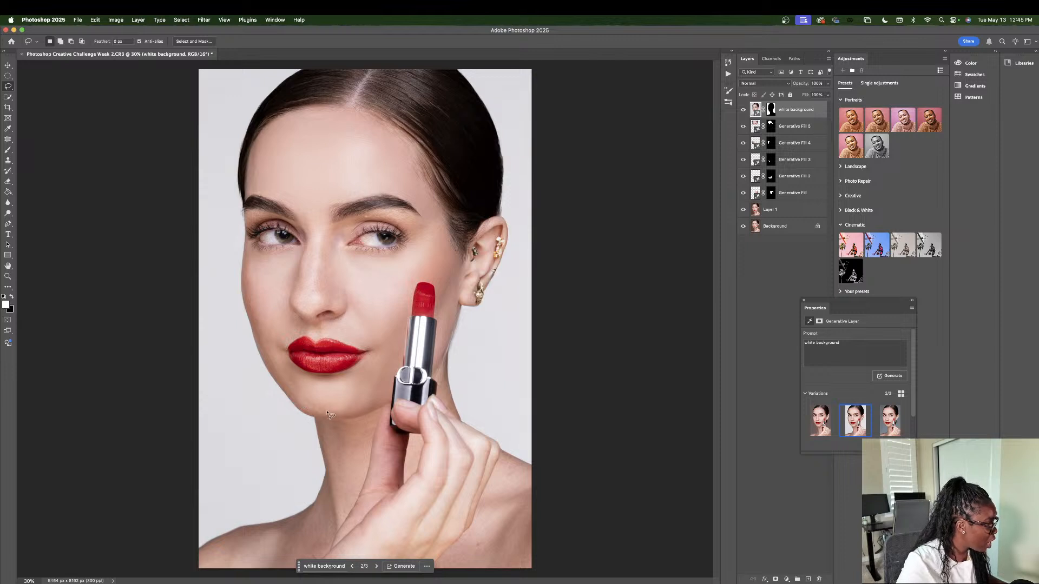
{"action": "left_click", "coordinate": [811, 194], "text": "shift"}
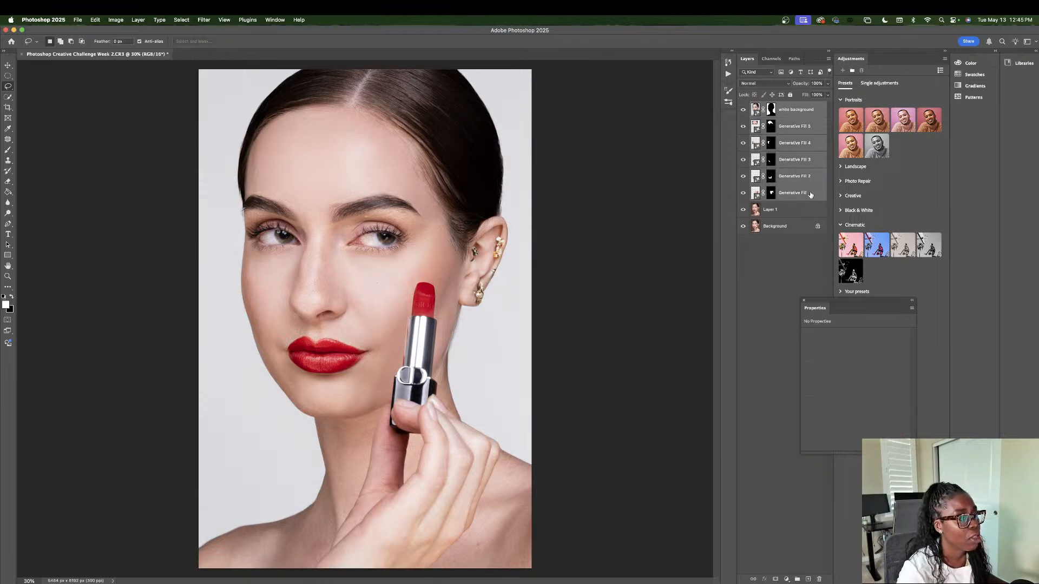
{"action": "left_click", "coordinate": [797, 578]}
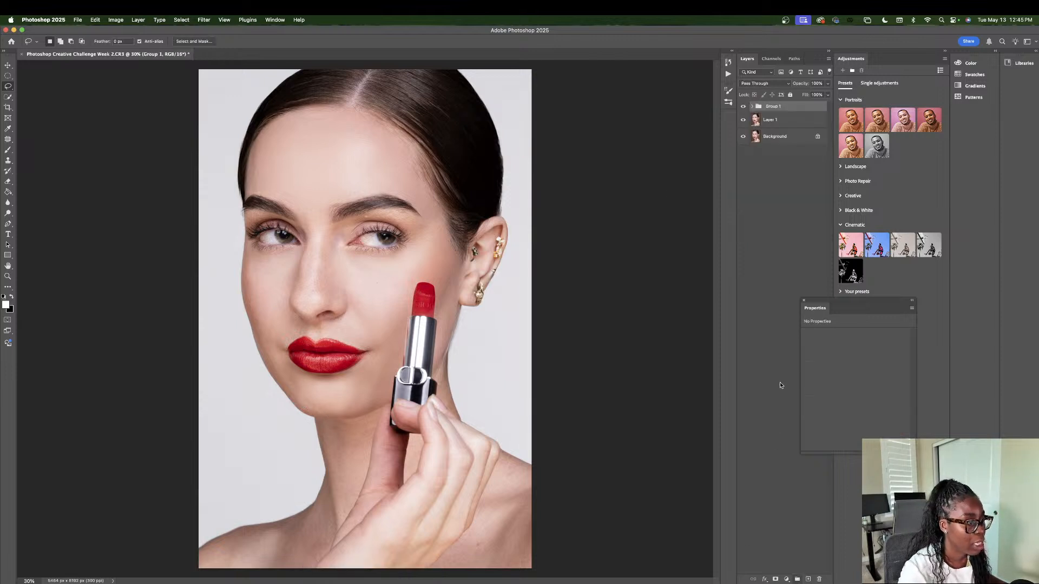
Step: Compare the whole portrait with the layer group hidden and shown, and expand the group to list its layers
{"action": "left_click", "coordinate": [743, 107]}
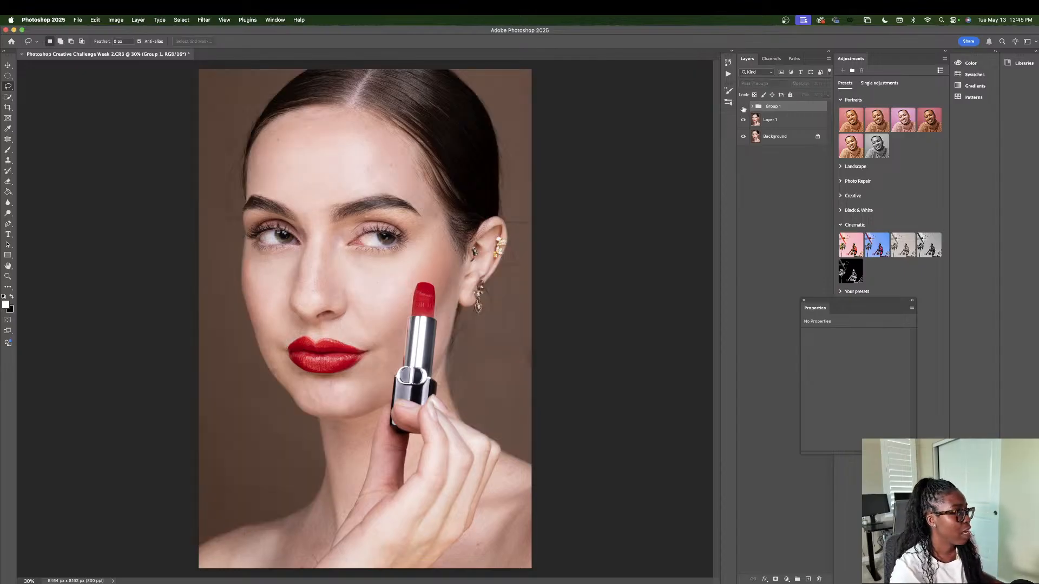
{"action": "left_click", "coordinate": [743, 107]}
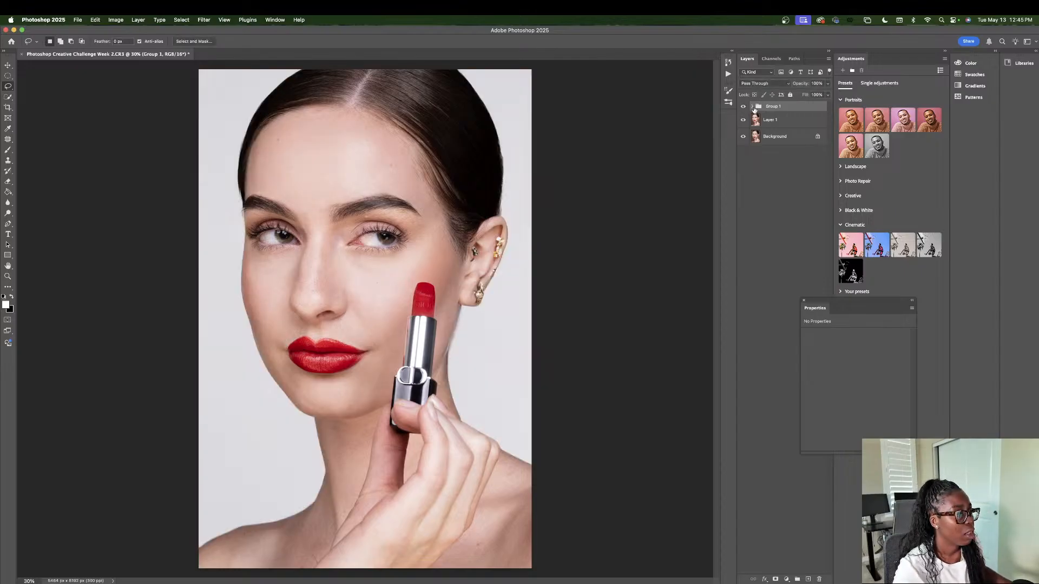
{"action": "left_click", "coordinate": [752, 106]}
{"action": "left_click", "coordinate": [743, 106]}
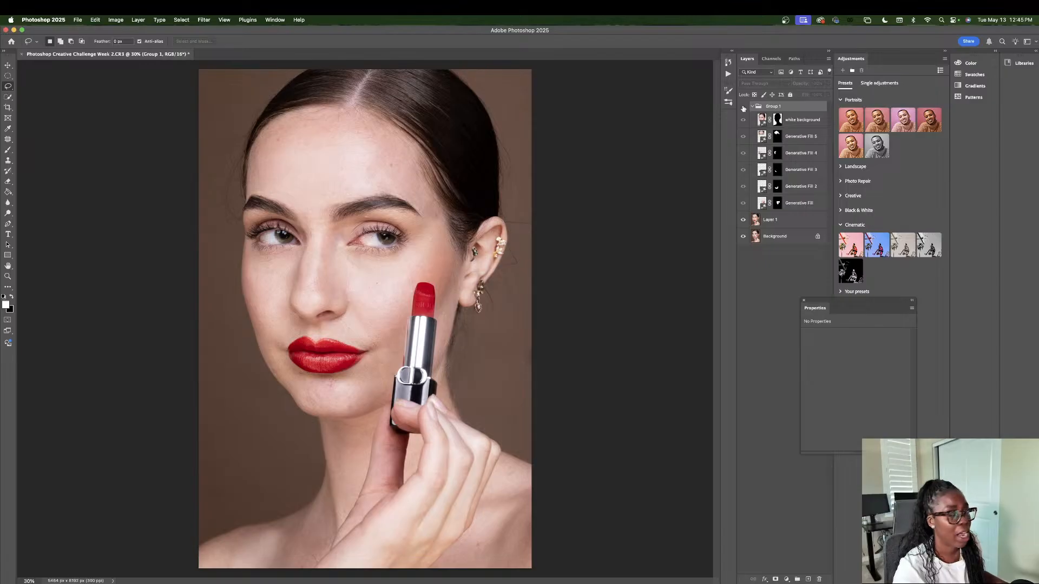
{"action": "left_click", "coordinate": [743, 106]}
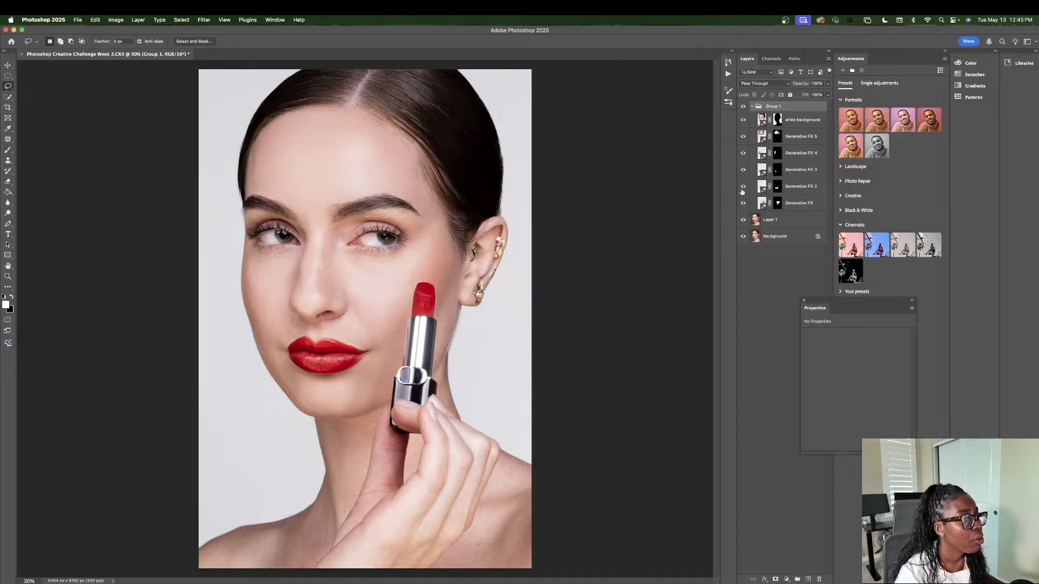
Step: Hide the white background layer, and compare the skin at 50% zoom with the retouching group hidden and shown
{"action": "left_click", "coordinate": [743, 120]}
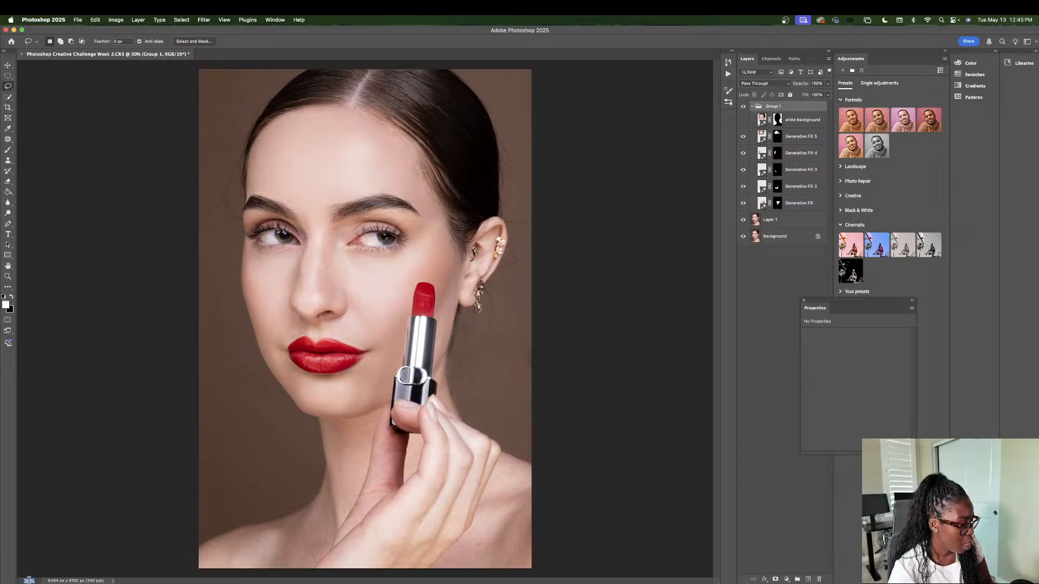
{"action": "type", "text": "50"}
{"action": "key", "text": "Return"}
{"action": "scroll", "coordinate": [355, 276], "scroll_direction": "up", "scroll_amount": 4}
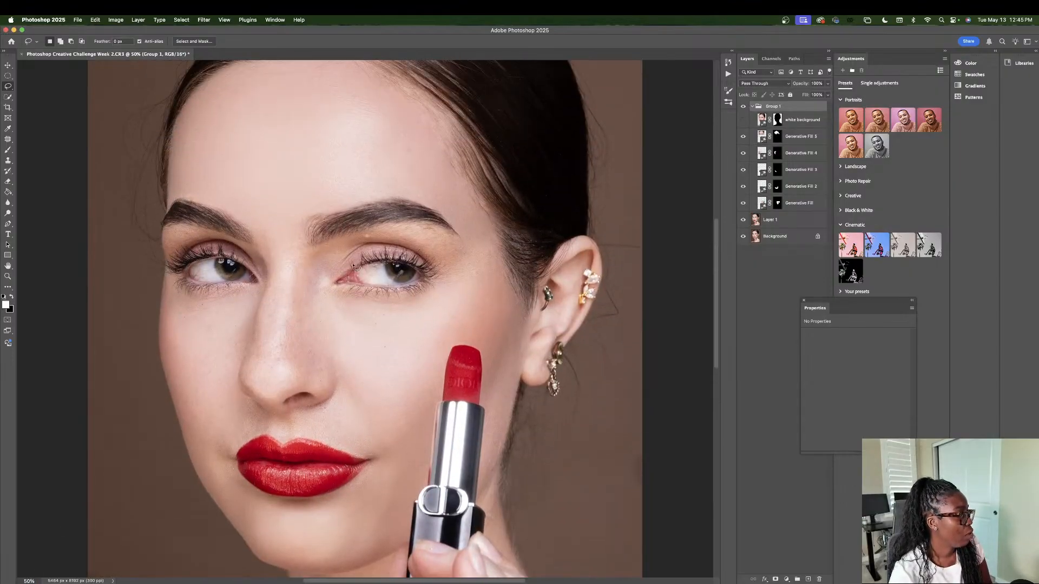
{"action": "left_click", "coordinate": [742, 107]}
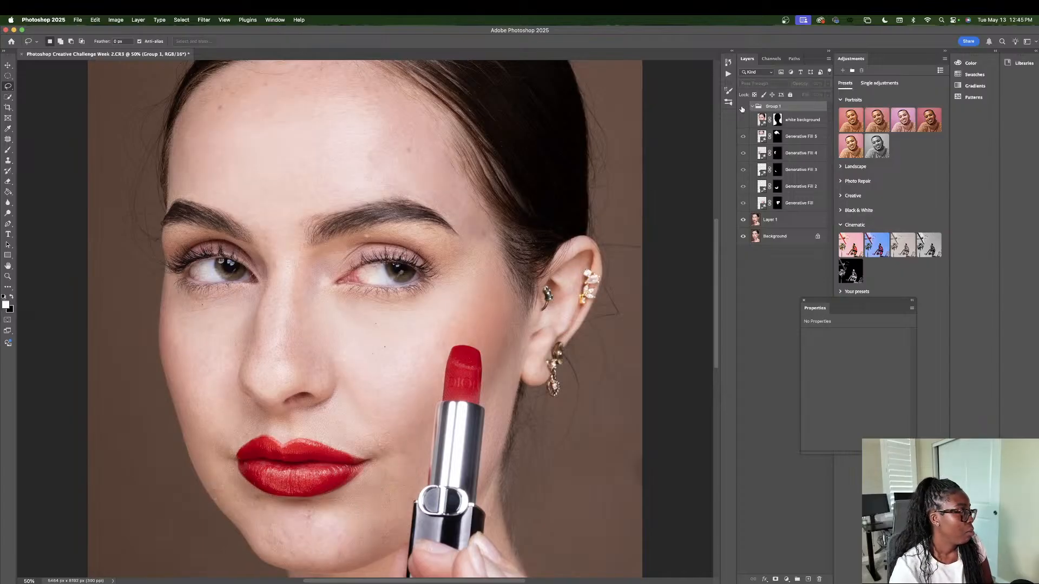
{"action": "left_click", "coordinate": [742, 107]}
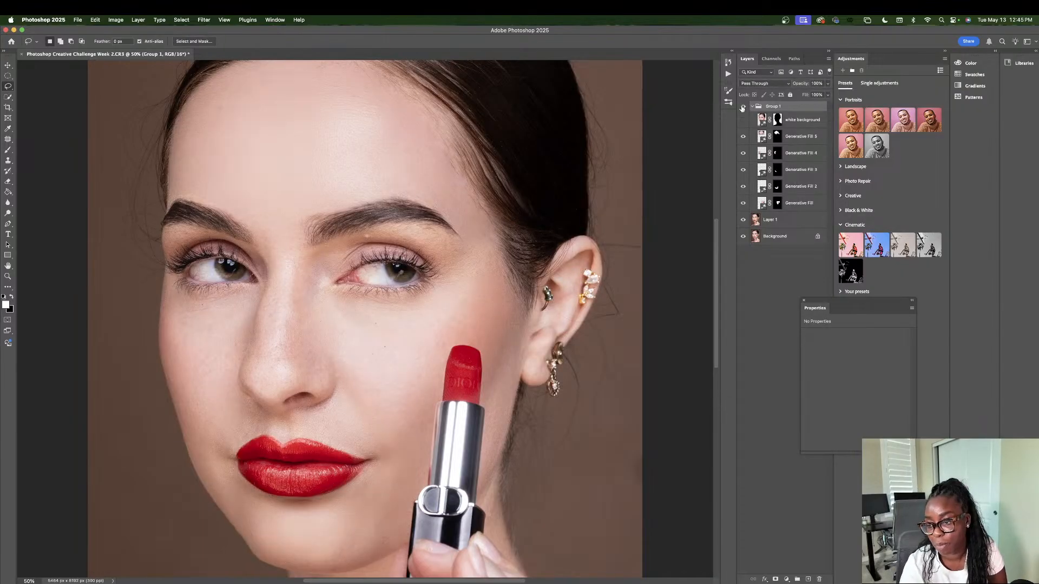
Step: Compare the skin with the retouching group hidden and shown, and make the white background layer visible again
{"action": "left_click", "coordinate": [743, 107]}
{"action": "left_click", "coordinate": [743, 107]}
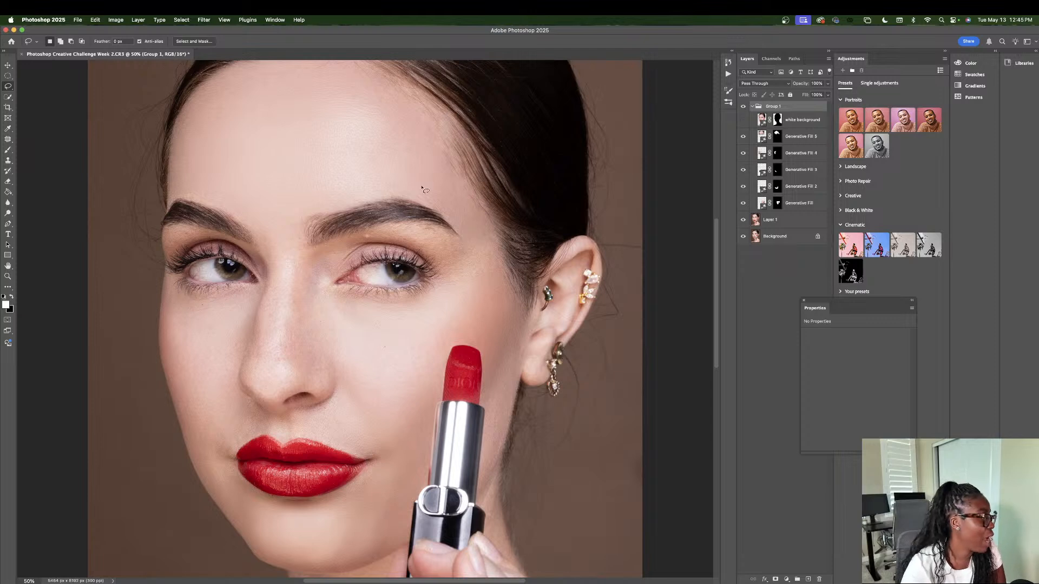
{"action": "scroll", "coordinate": [352, 495], "scroll_direction": "up", "scroll_amount": 1}
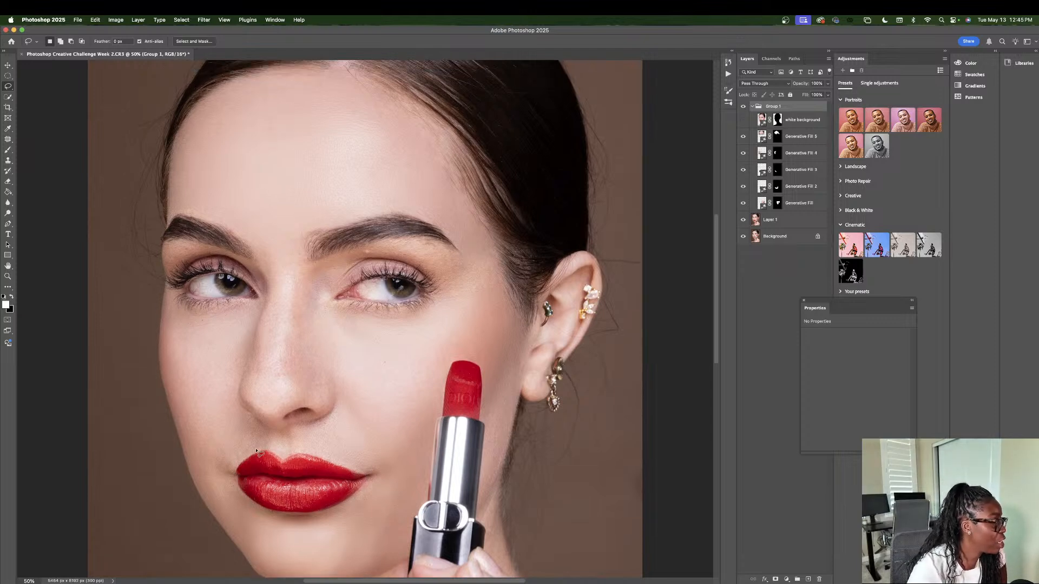
{"action": "left_click", "coordinate": [743, 119]}
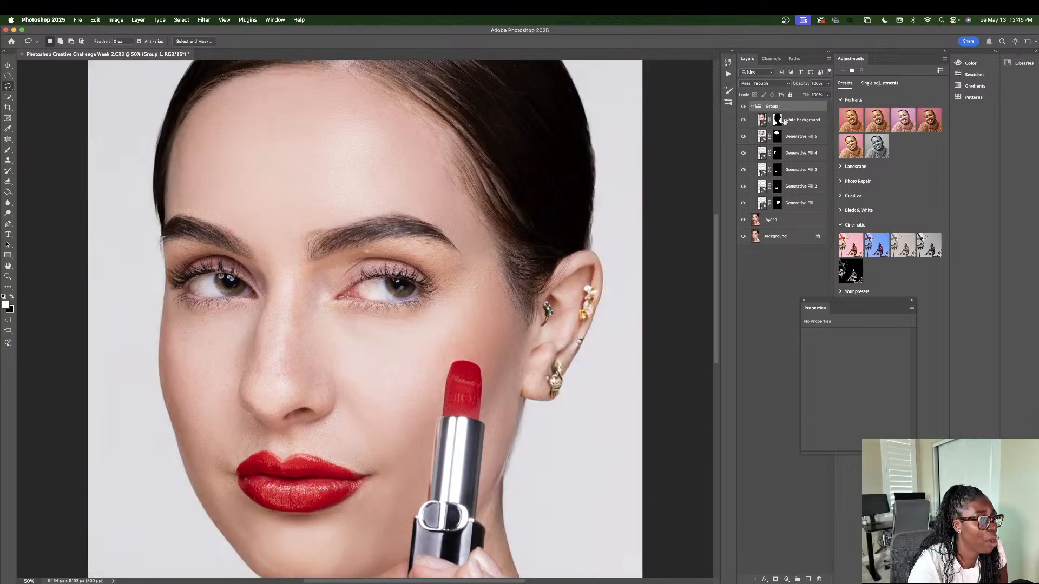
Step: Above the white background layer, lasso the skin above the upper lip and run Generative Fill on it without a prompt
{"action": "left_click", "coordinate": [781, 119]}
{"action": "mouse_move", "coordinate": [240, 439]}
{"action": "left_mouse_down"}
{"action": "mouse_move", "coordinate": [329, 424]}
{"action": "mouse_move", "coordinate": [357, 432]}
{"action": "mouse_move", "coordinate": [398, 468]}
{"action": "mouse_move", "coordinate": [368, 472]}
{"action": "mouse_move", "coordinate": [321, 451]}
{"action": "mouse_move", "coordinate": [236, 446]}
{"action": "left_mouse_up"}
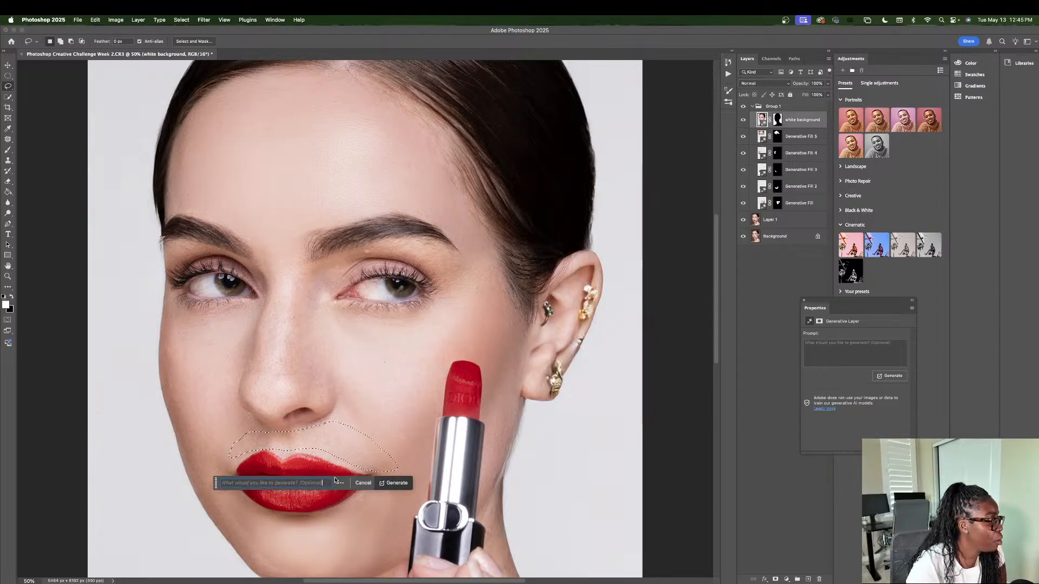
{"action": "left_click", "coordinate": [396, 484]}
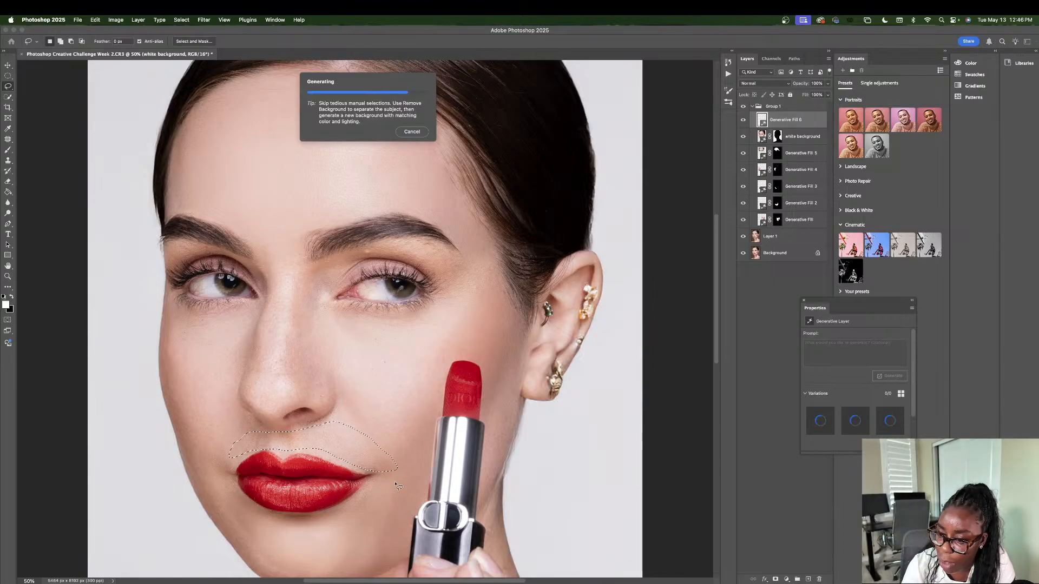
Step: Inspect the upper-lip fill across the portrait, keep the first variation, and reduce that layer's opacity to 80%
{"action": "scroll", "coordinate": [480, 496], "scroll_direction": "up", "scroll_amount": 2}
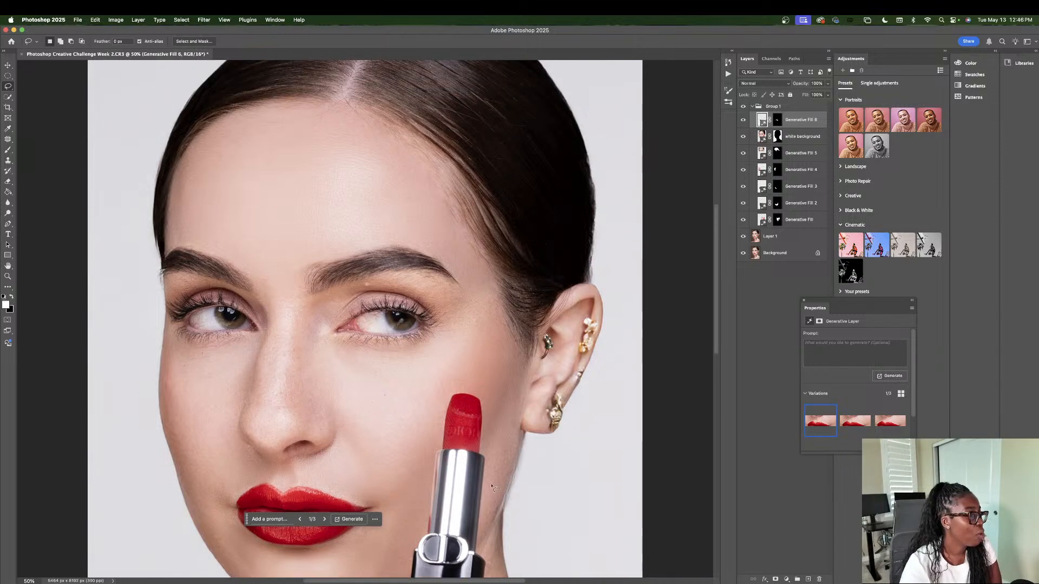
{"action": "scroll", "coordinate": [482, 497], "scroll_direction": "down", "scroll_amount": 3}
{"action": "scroll", "coordinate": [483, 496], "scroll_direction": "down", "scroll_amount": 6}
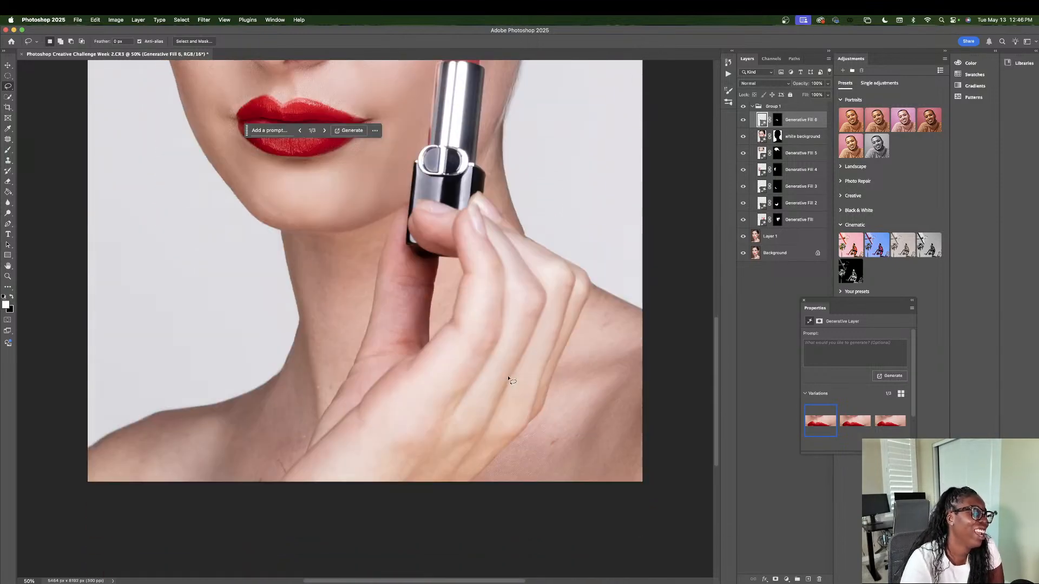
{"action": "scroll", "coordinate": [508, 378], "scroll_direction": "up", "scroll_amount": 4}
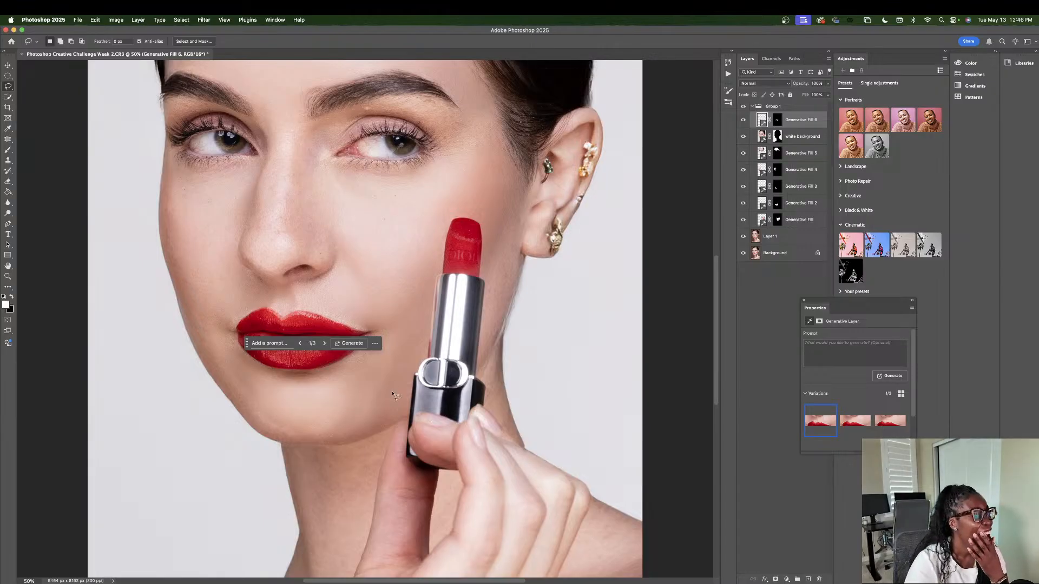
{"action": "scroll", "coordinate": [394, 396], "scroll_direction": "up", "scroll_amount": 3}
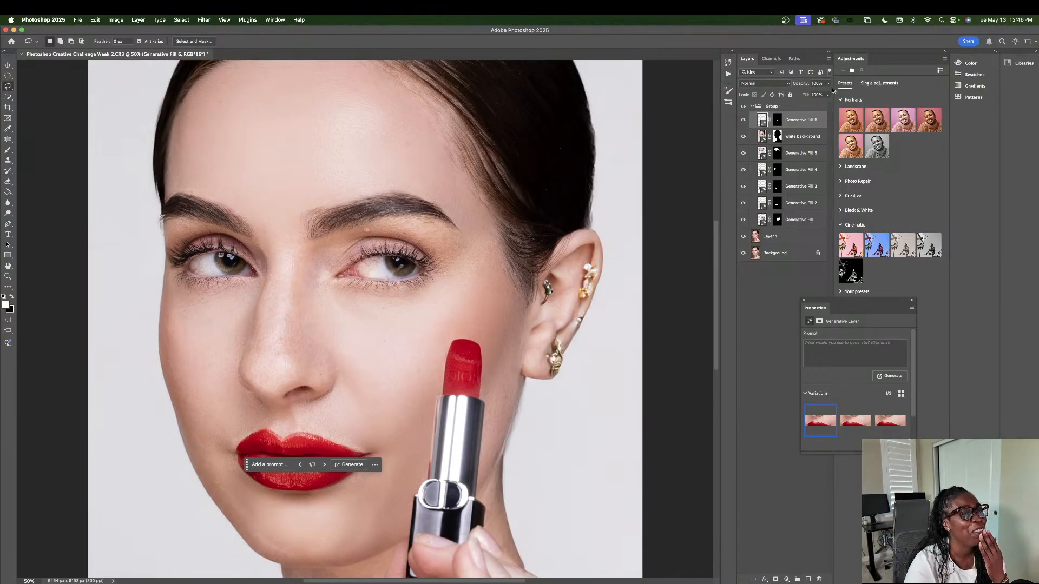
{"action": "left_click", "coordinate": [827, 84]}
{"action": "left_click_drag", "start_coordinate": [827, 94], "coordinate": [820, 95]}
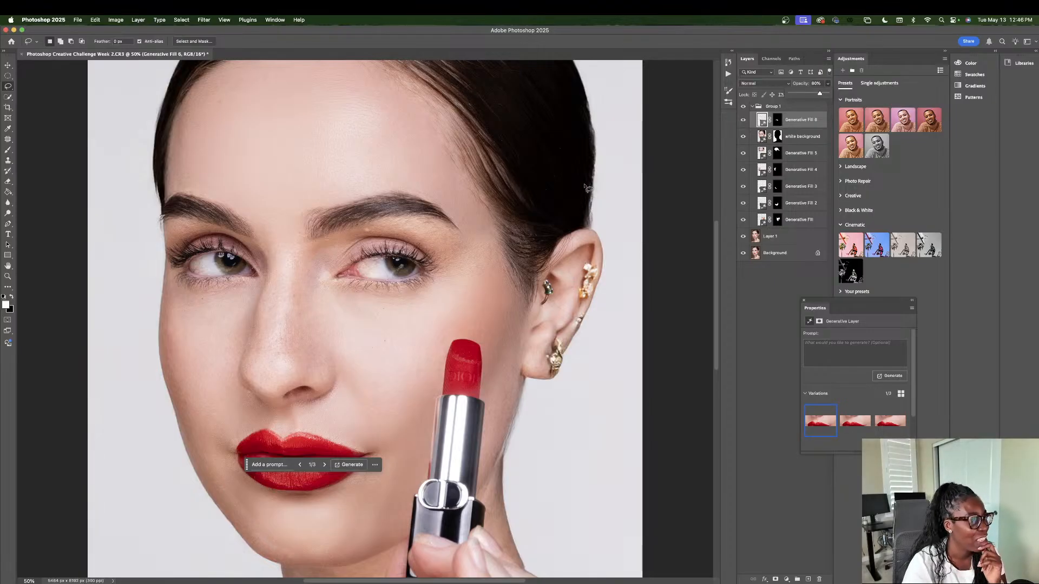
Step: Lasso the small patch of skin just below the eyebrow nearer the lipstick and run Generative Fill on it without a prompt
{"action": "scroll", "coordinate": [349, 278], "scroll_direction": "up", "scroll_amount": 1}
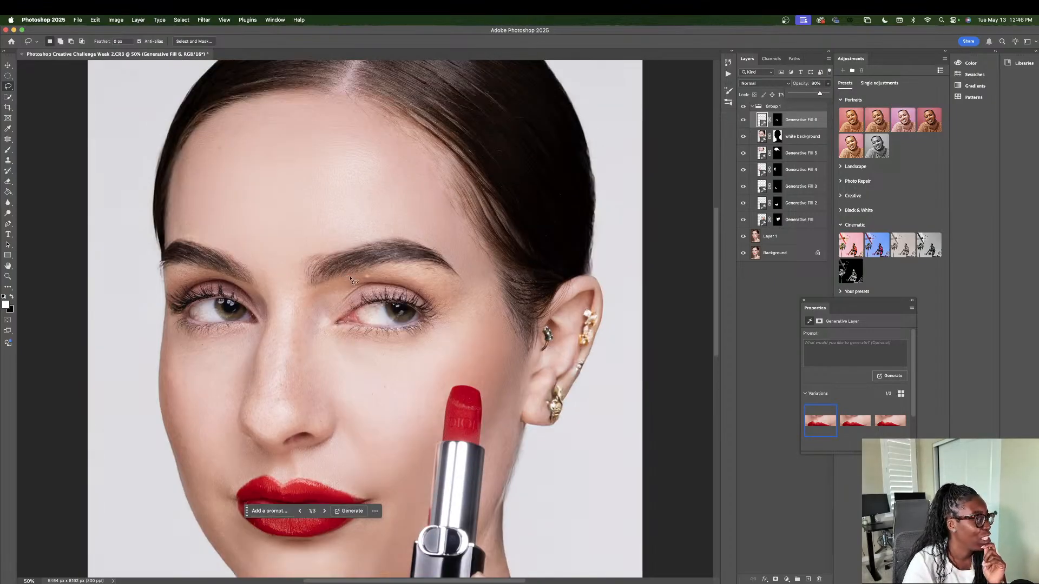
{"action": "left_click_drag", "start_coordinate": [351, 278], "coordinate": [373, 277]}
{"action": "left_click", "coordinate": [486, 222]}
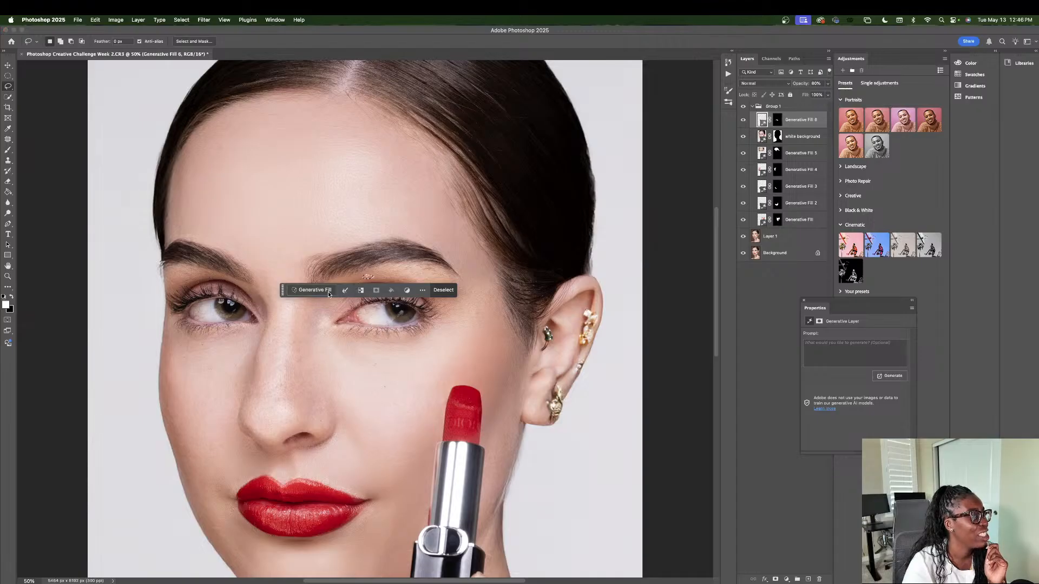
{"action": "left_click", "coordinate": [311, 289]}
{"action": "left_click", "coordinate": [445, 292]}
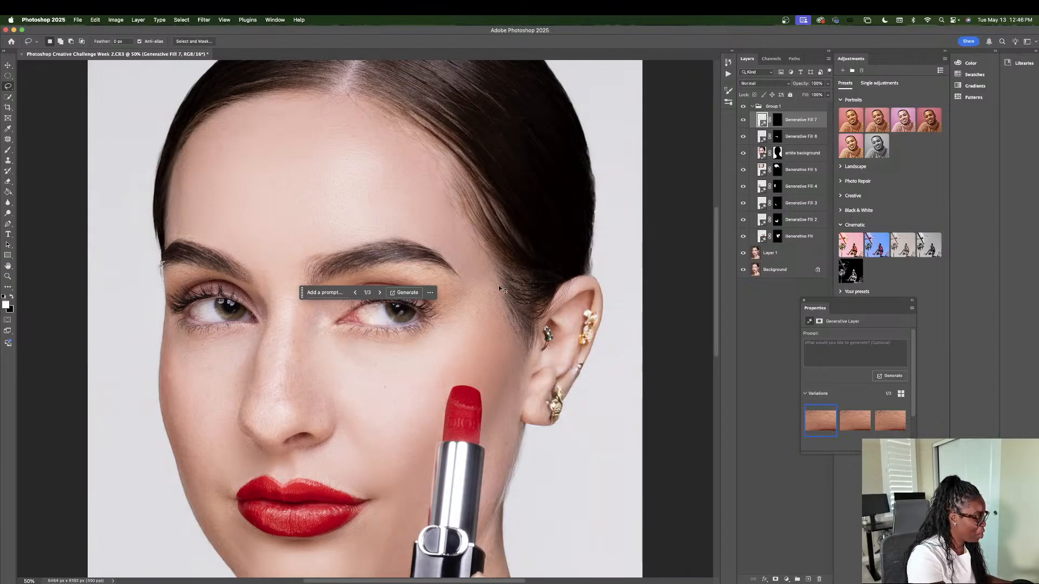
Step: Fit the whole portrait in view, compare it with Group 1 hidden and shown, and collapse the group
{"action": "key", "text": "super+o"}
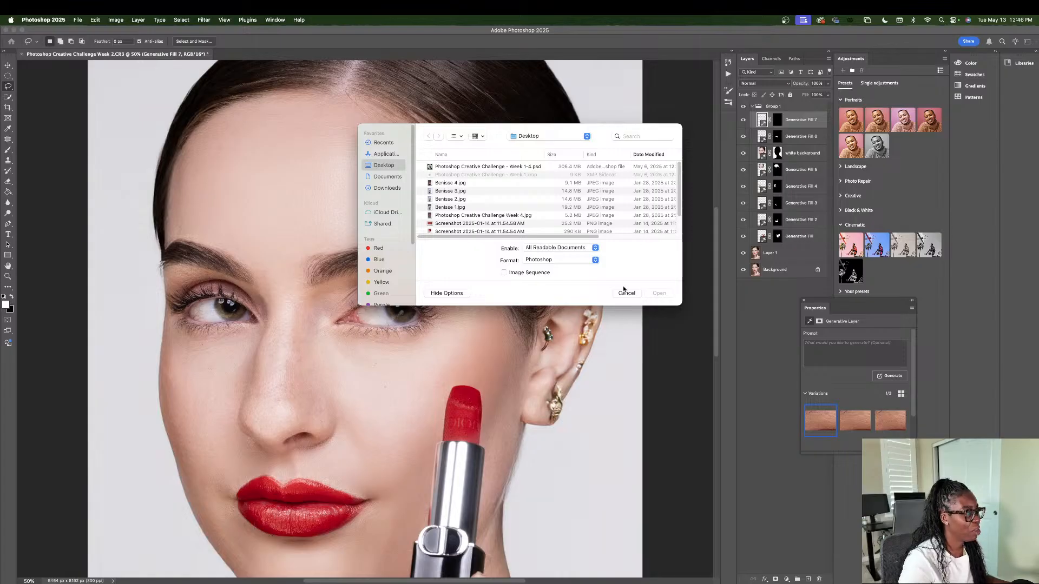
{"action": "left_click", "coordinate": [625, 293]}
{"action": "key", "text": "super+0"}
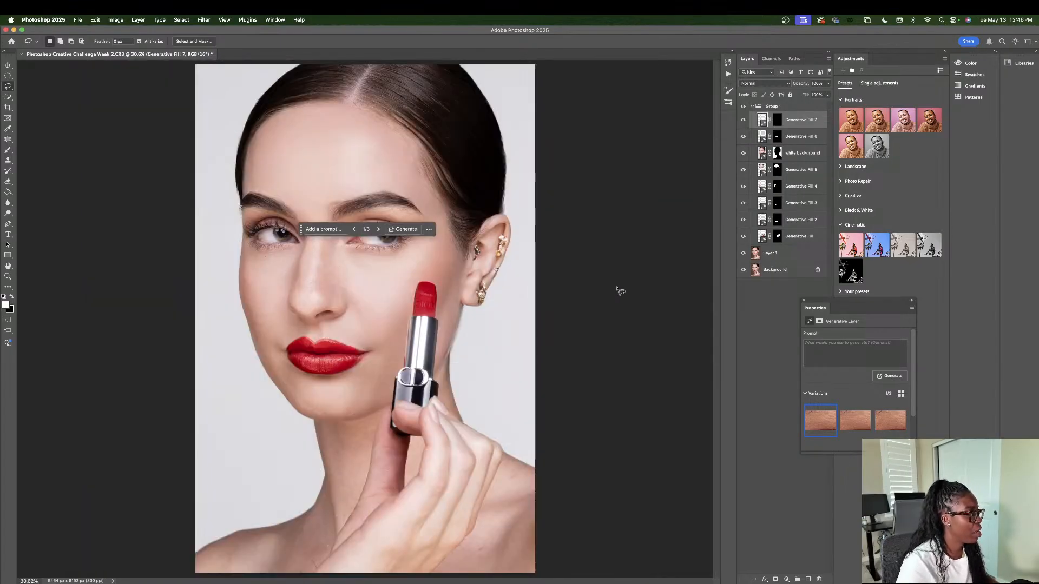
{"action": "left_click", "coordinate": [800, 236]}
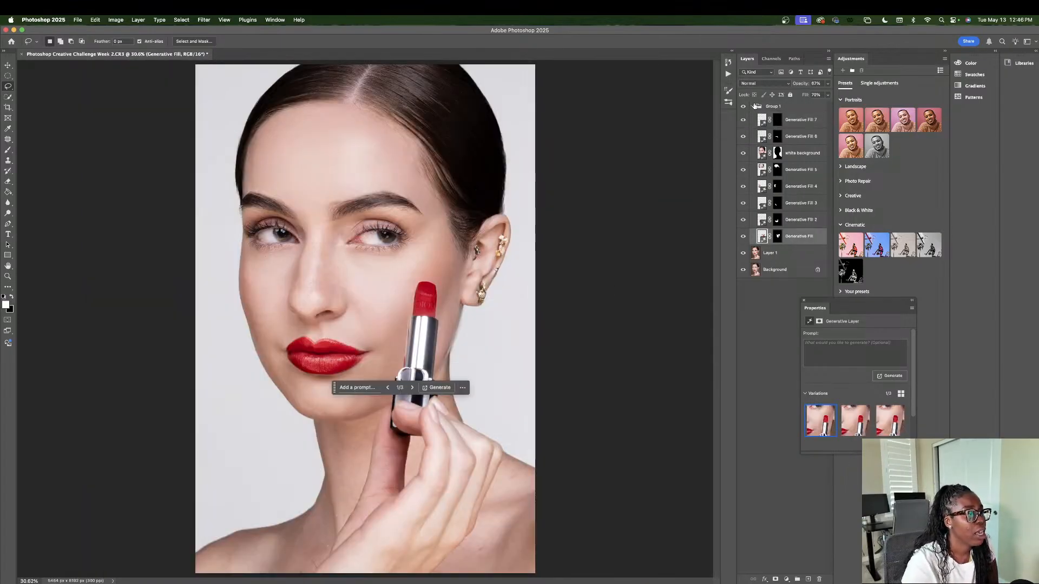
{"action": "left_click", "coordinate": [743, 106]}
{"action": "left_click", "coordinate": [743, 106]}
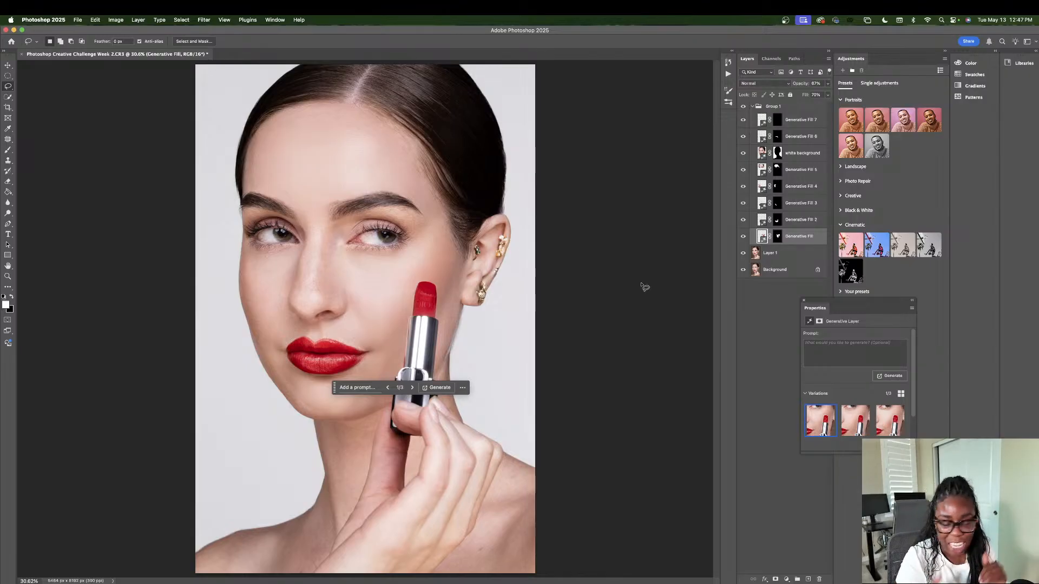
{"action": "left_click", "coordinate": [751, 106]}
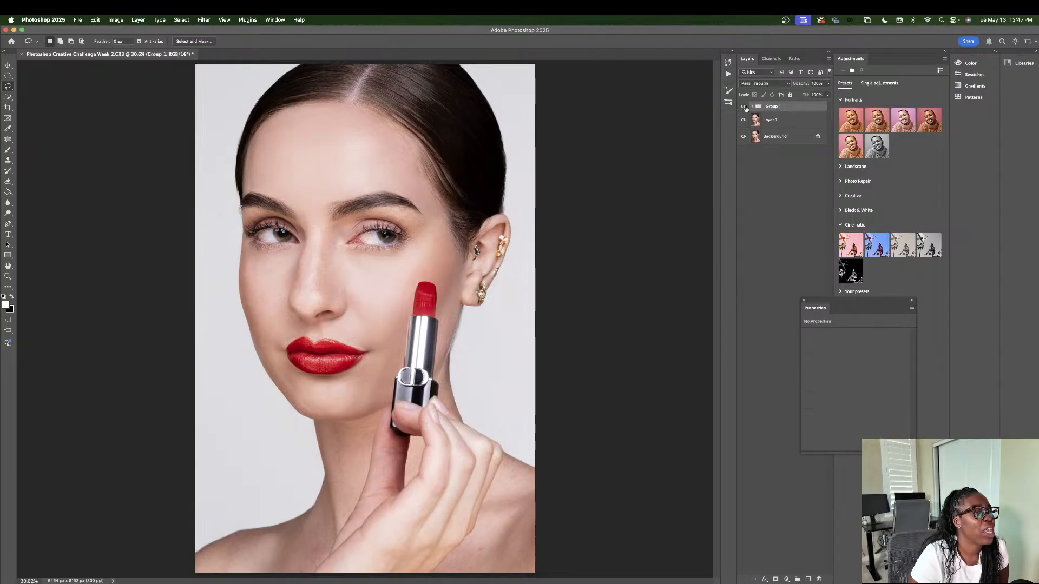
{"action": "left_click", "coordinate": [744, 107]}
{"action": "left_click", "coordinate": [744, 107]}
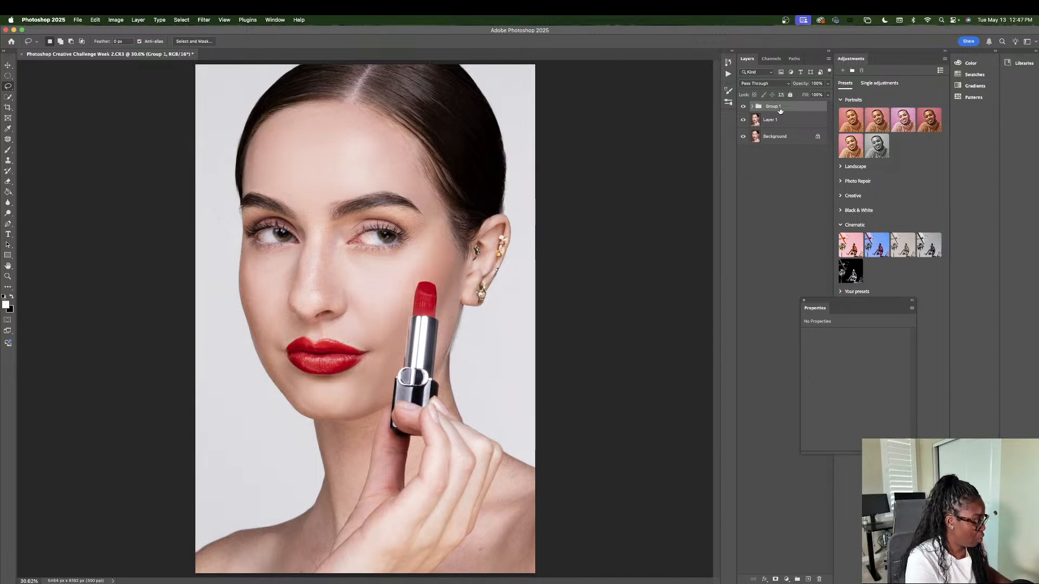
Step: Duplicate Group 1 and rename the copy "Retouch & Background"
{"action": "key", "text": "super+j"}
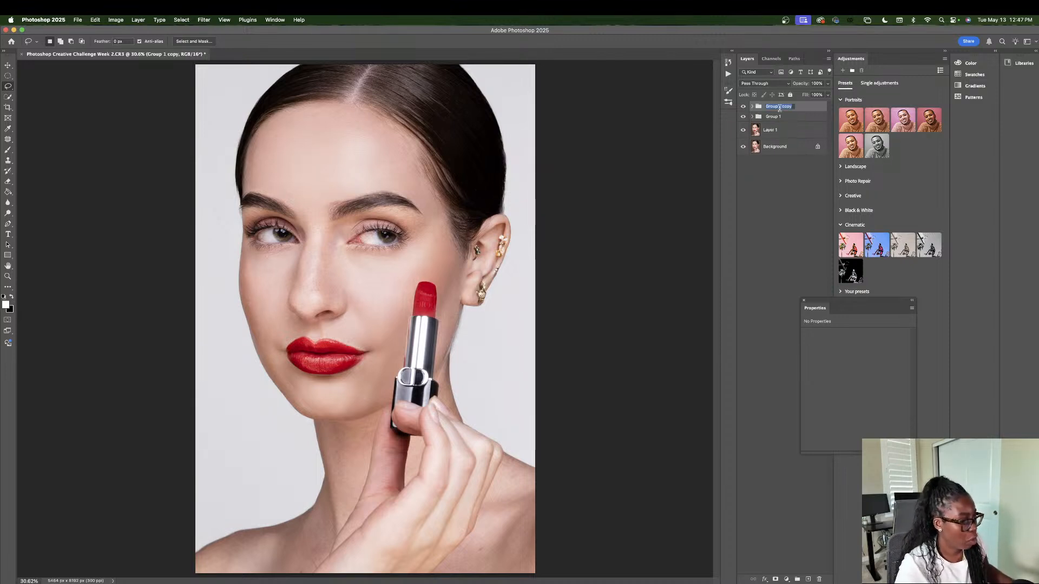
{"action": "double_click", "coordinate": [780, 106]}
{"action": "type", "text": "Retouch"}
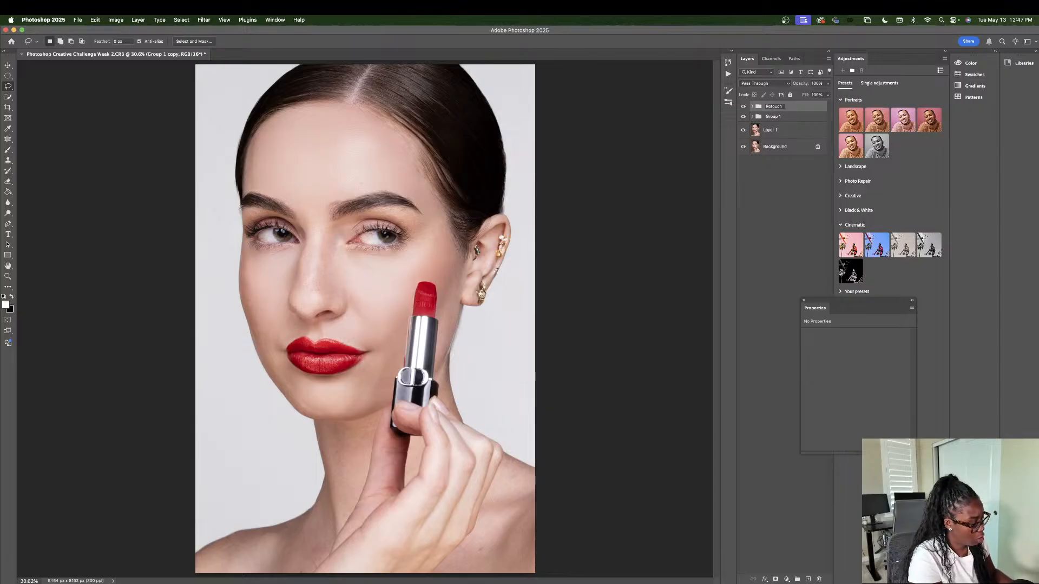
{"action": "type", "text": " & Background"}
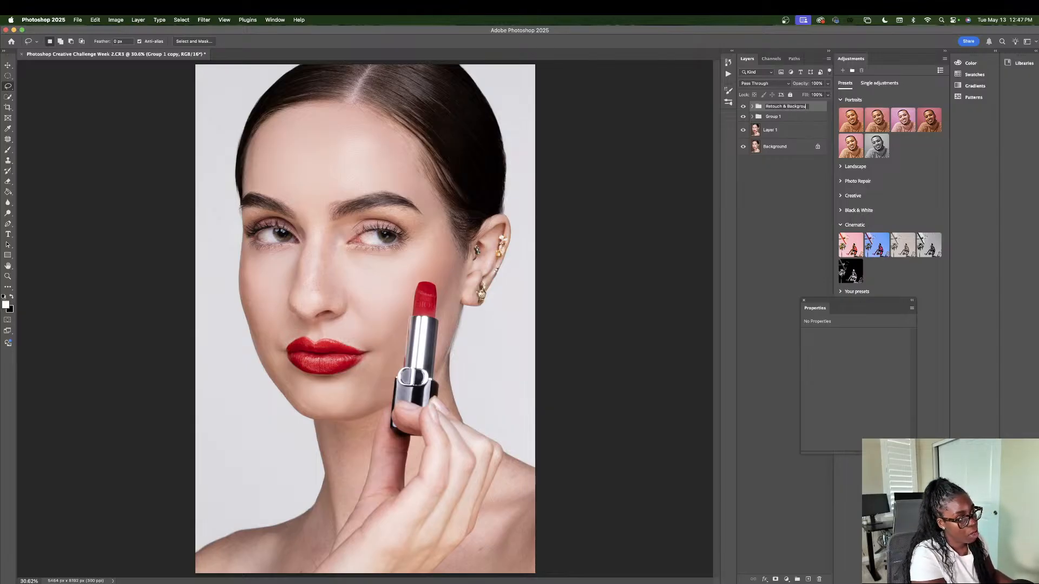
{"action": "left_click", "coordinate": [776, 119]}
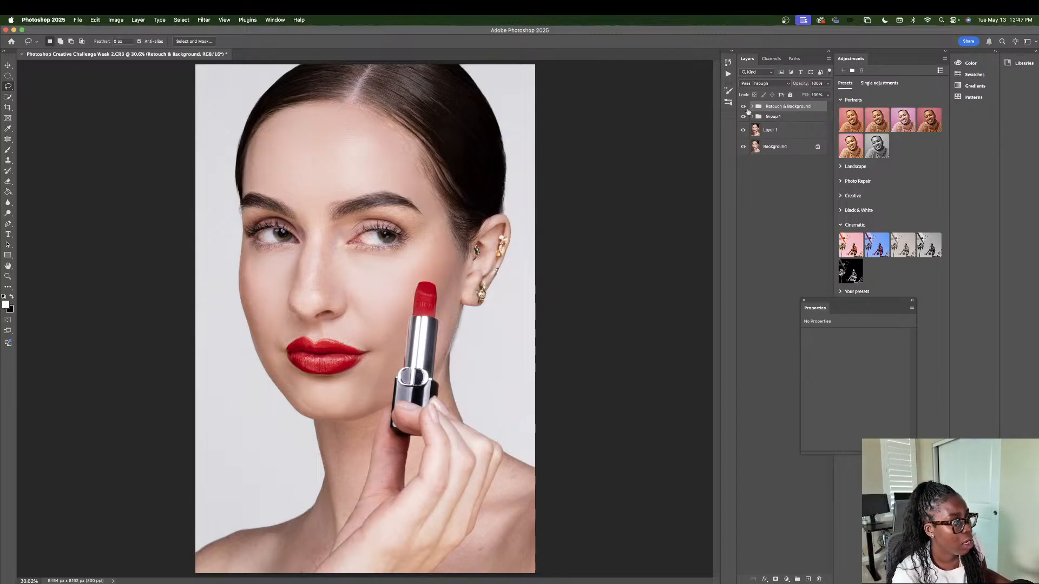
Step: Hide the Retouch & Background group and merge Group 1 with Layer 1 into a single pixel layer
{"action": "left_click", "coordinate": [769, 117]}
{"action": "left_click", "coordinate": [742, 111]}
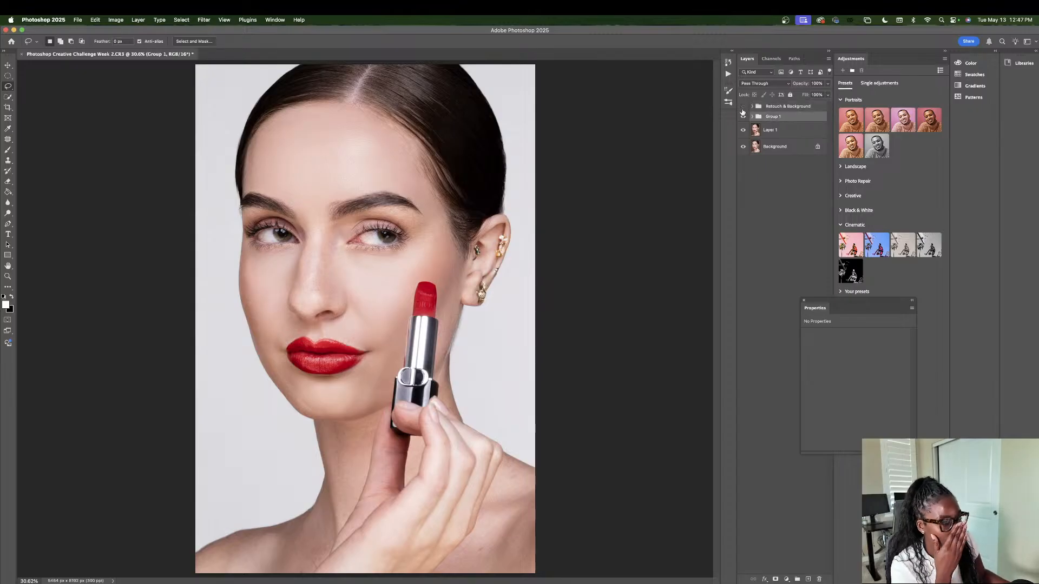
{"action": "left_click", "coordinate": [774, 130], "text": "shift"}
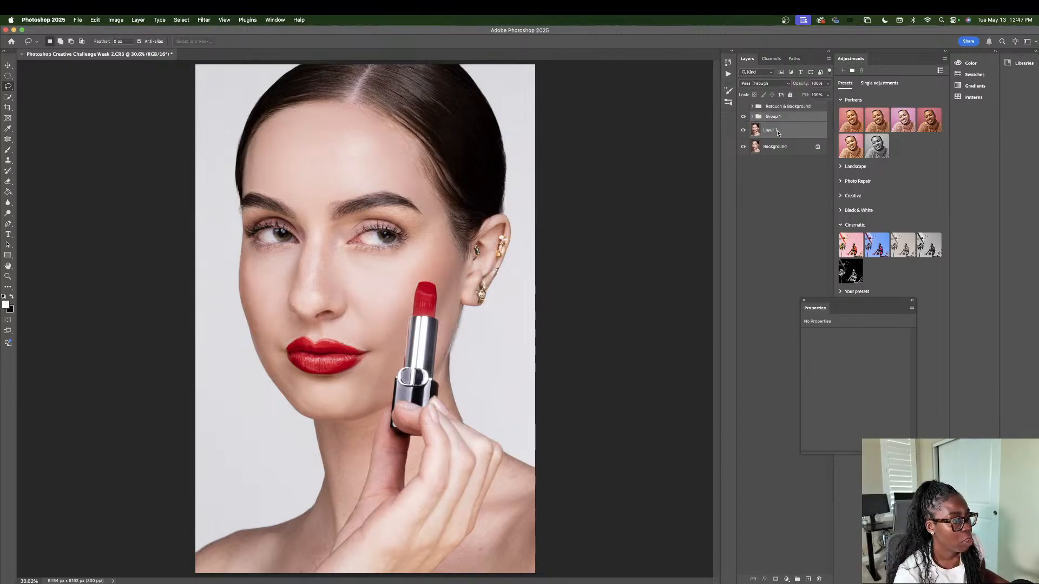
{"action": "right_click", "coordinate": [776, 132]}
{"action": "left_click", "coordinate": [806, 187]}
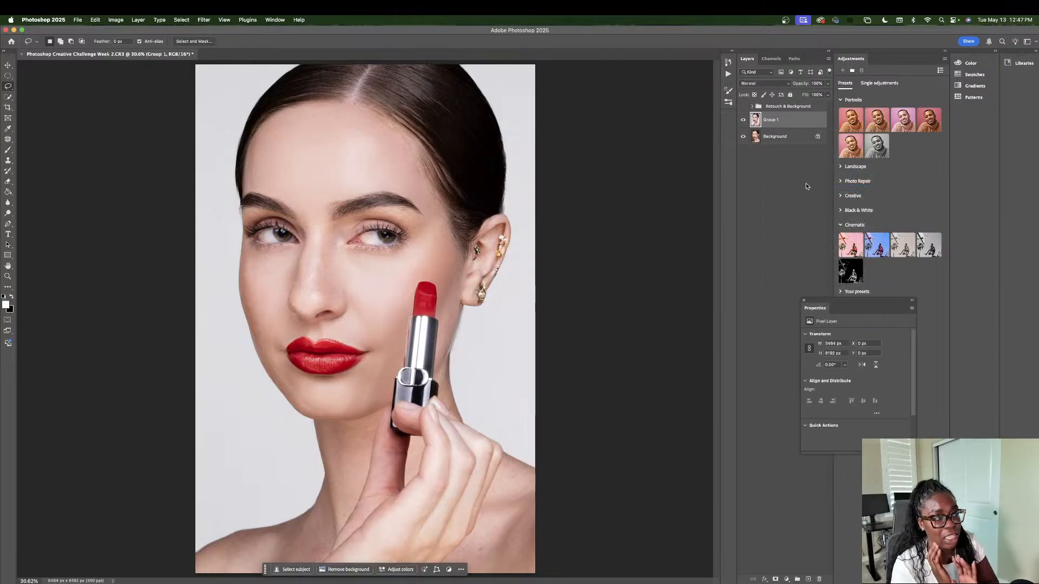
{"action": "left_click", "coordinate": [752, 107]}
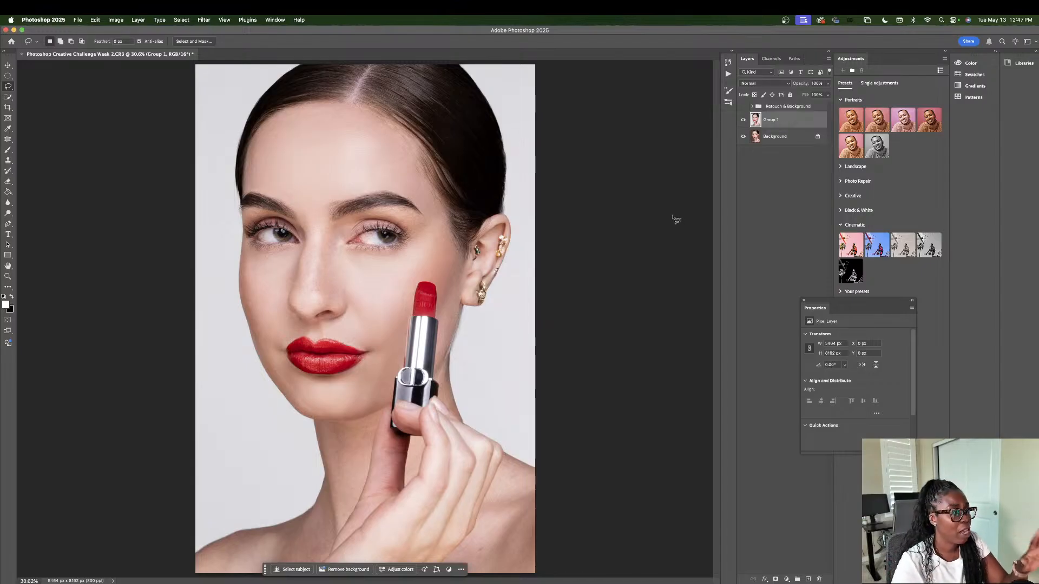
Step: Add a Selective Color adjustment layer above the merged Group 1 layer, and place its Properties panel beside the portrait
{"action": "left_click", "coordinate": [784, 578]}
{"action": "left_click", "coordinate": [761, 564]}
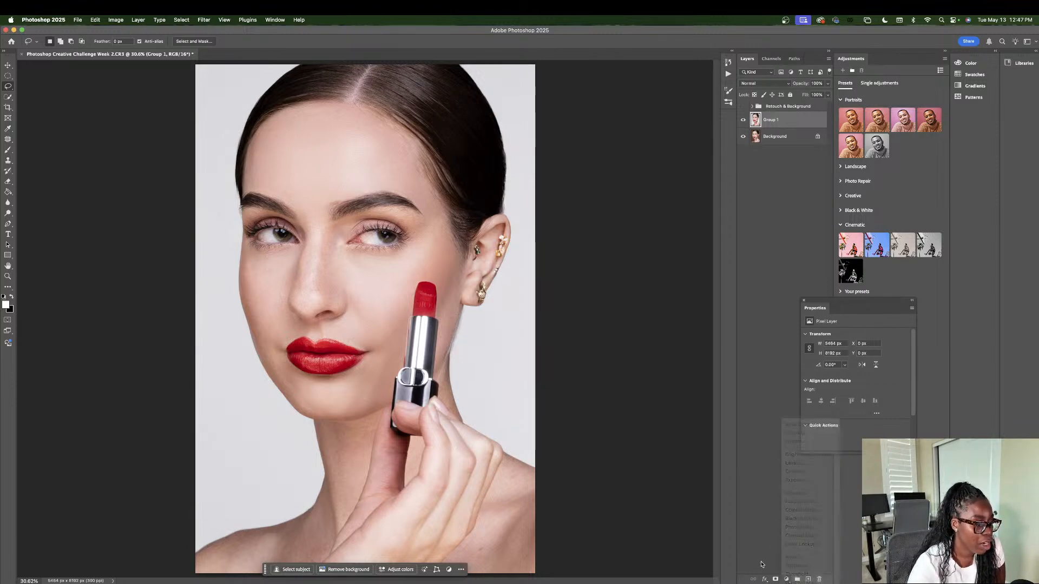
{"action": "left_click", "coordinate": [788, 579]}
{"action": "left_click", "coordinate": [782, 513]}
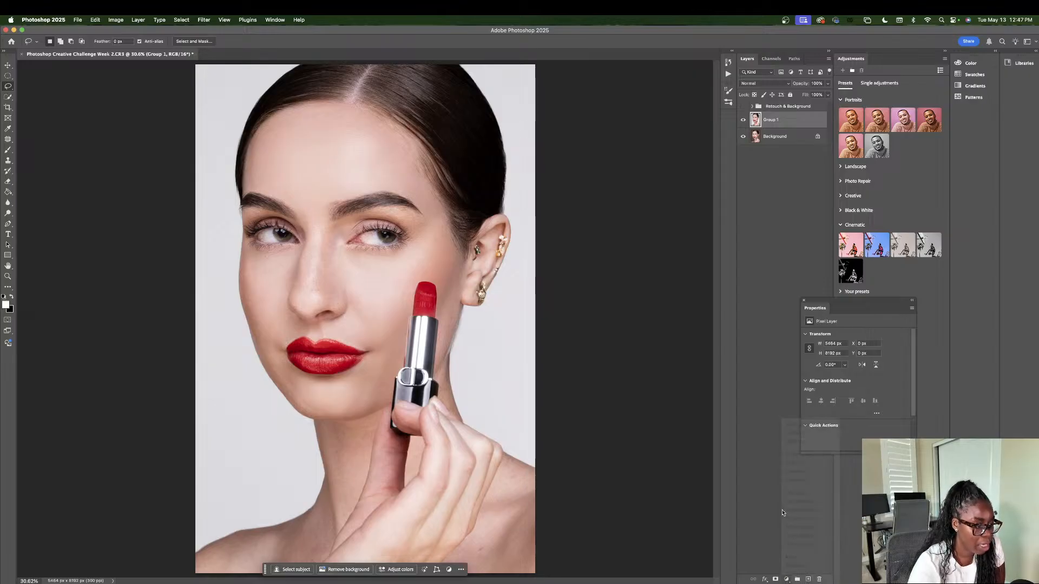
{"action": "left_click_drag", "start_coordinate": [875, 303], "coordinate": [728, 218]}
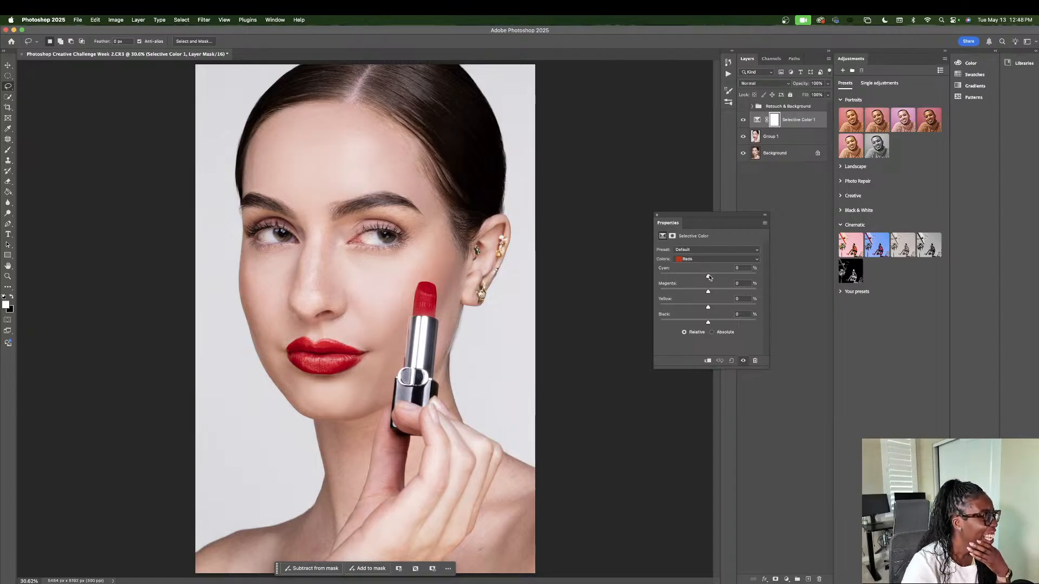
Step: For the Reds in the Selective Color adjustment, set Cyan to -7%, Magenta to -20% and Yellow to -13%
{"action": "left_click_drag", "start_coordinate": [709, 277], "coordinate": [704, 276]}
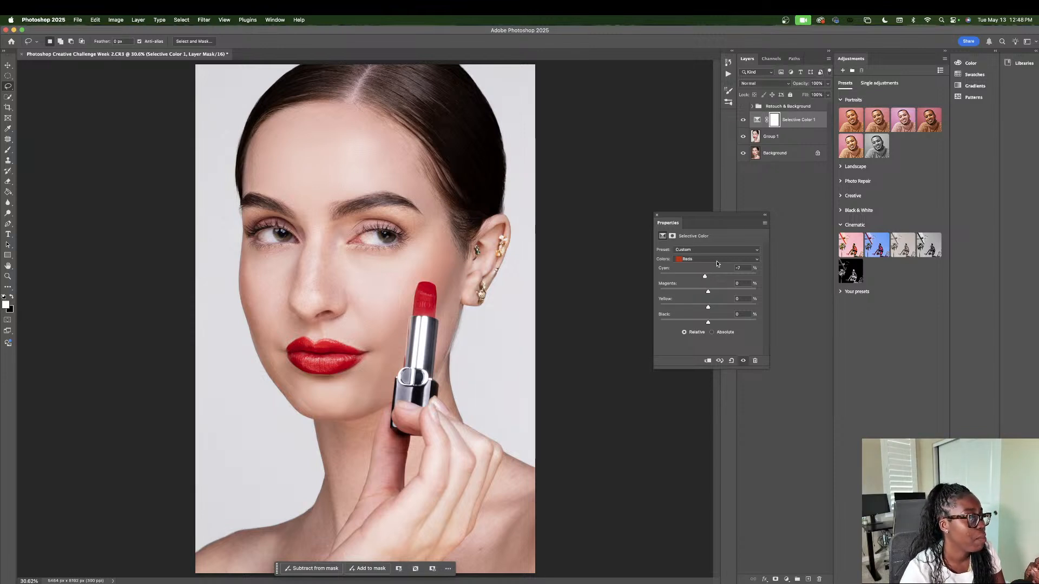
{"action": "left_click_drag", "start_coordinate": [708, 292], "coordinate": [698, 292]}
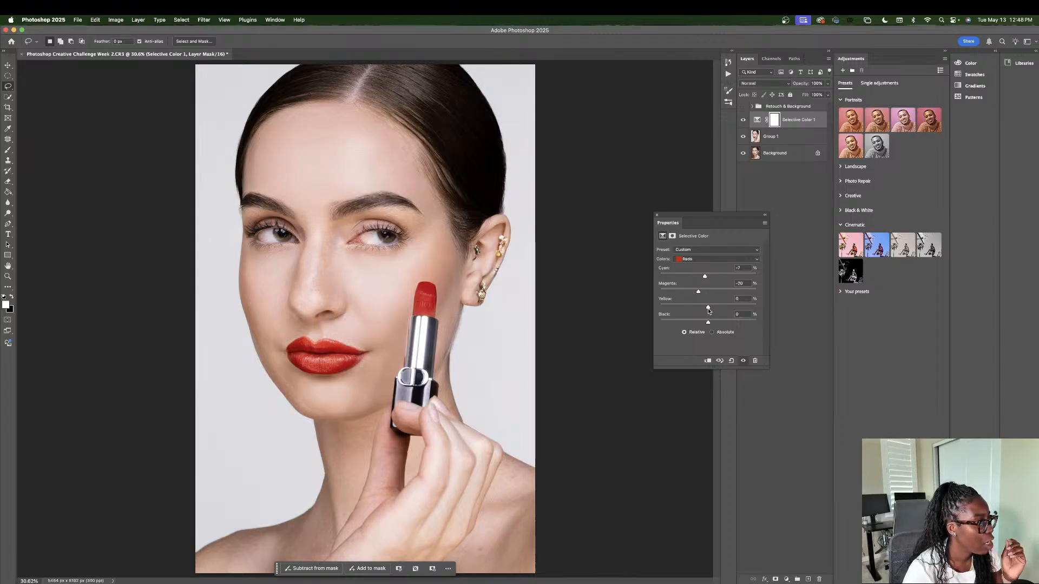
{"action": "left_click_drag", "start_coordinate": [707, 307], "coordinate": [702, 311]}
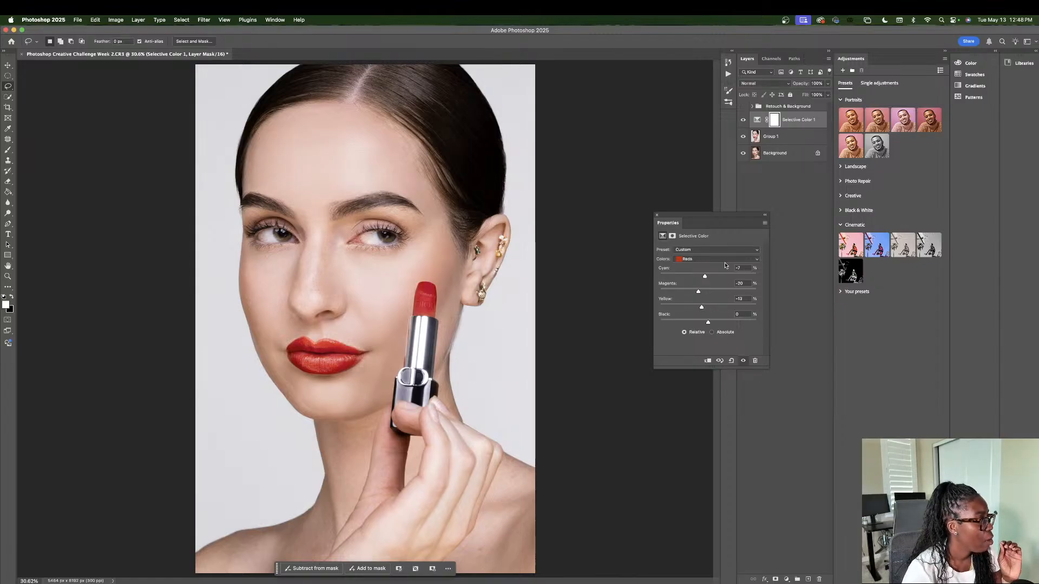
Step: Compare the lipstick and skin colour with the Selective Color adjustment hidden and shown
{"action": "left_click", "coordinate": [741, 125]}
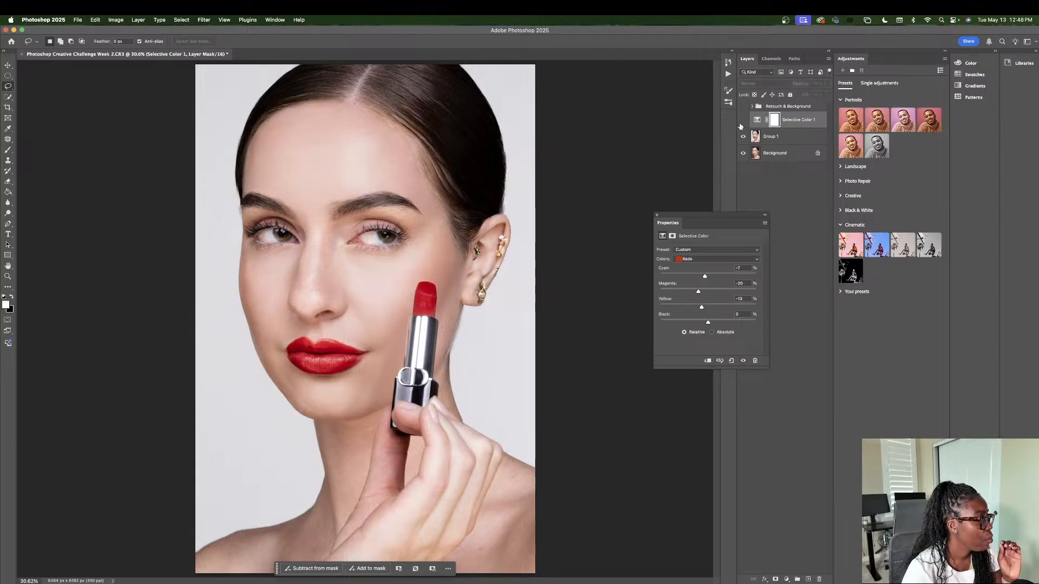
{"action": "left_click", "coordinate": [741, 125]}
{"action": "left_click", "coordinate": [741, 124]}
{"action": "left_click", "coordinate": [741, 125]}
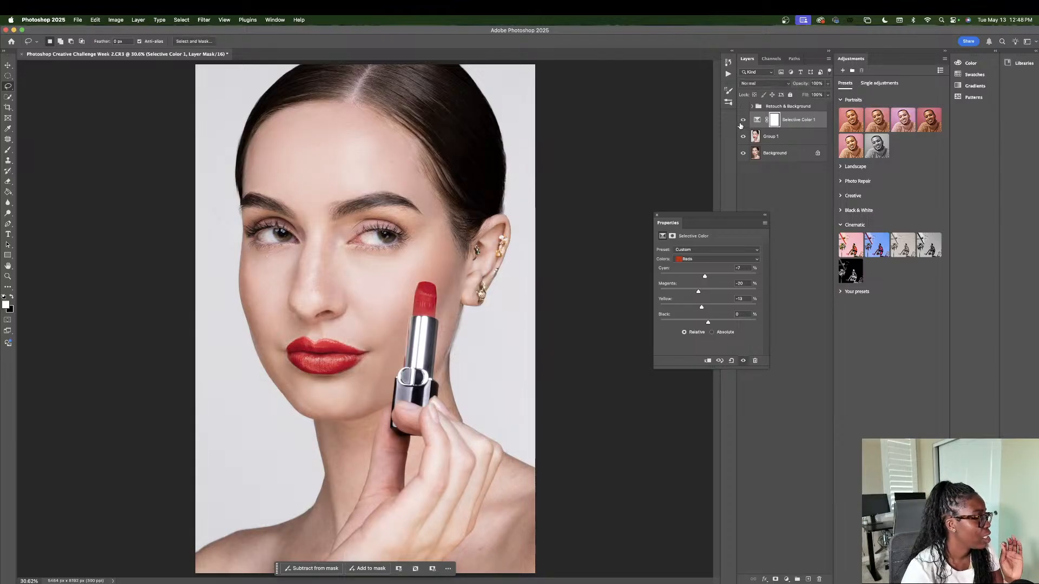
Step: Toggle the Selective Color 1 layer off and on to recheck its effect on the portrait
{"action": "left_click", "coordinate": [740, 125]}
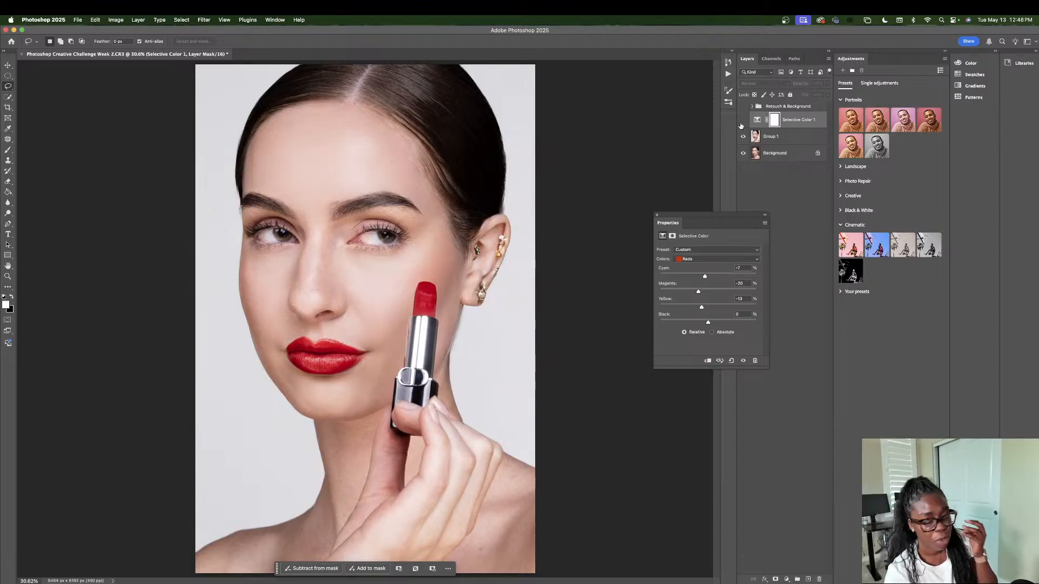
{"action": "left_click", "coordinate": [741, 125]}
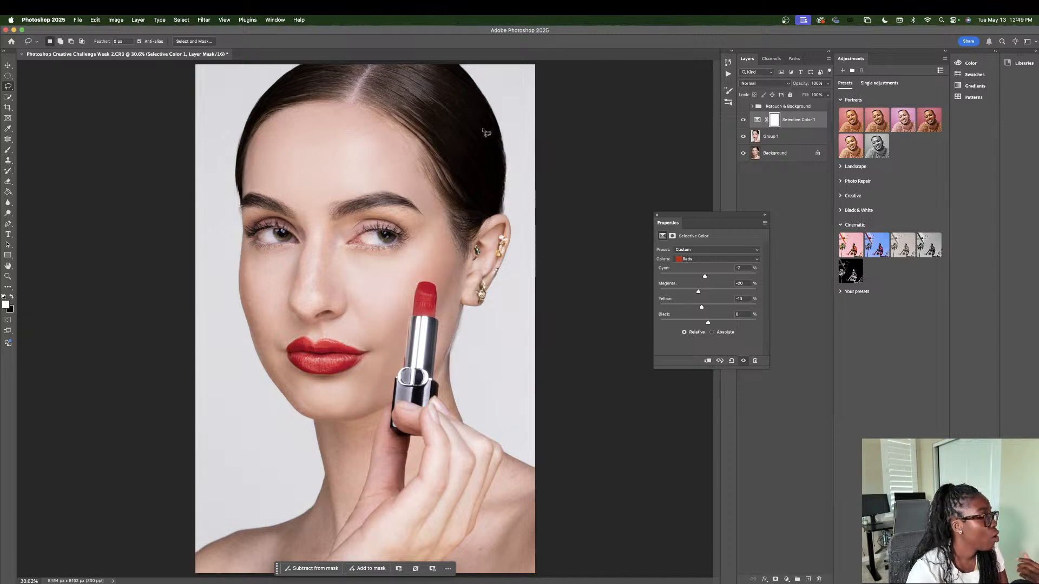
{"action": "left_click", "coordinate": [742, 120]}
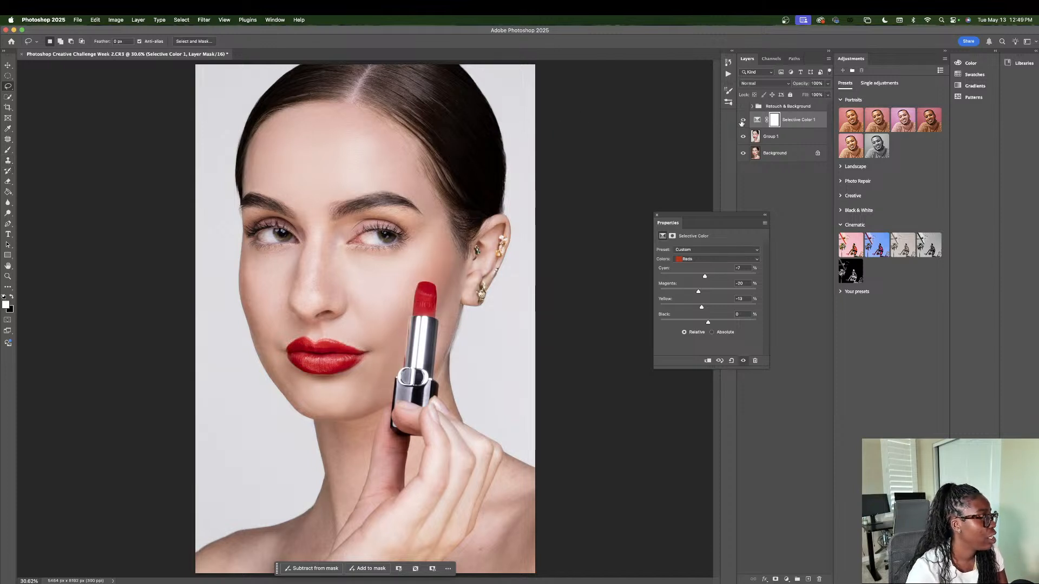
{"action": "left_click", "coordinate": [743, 120]}
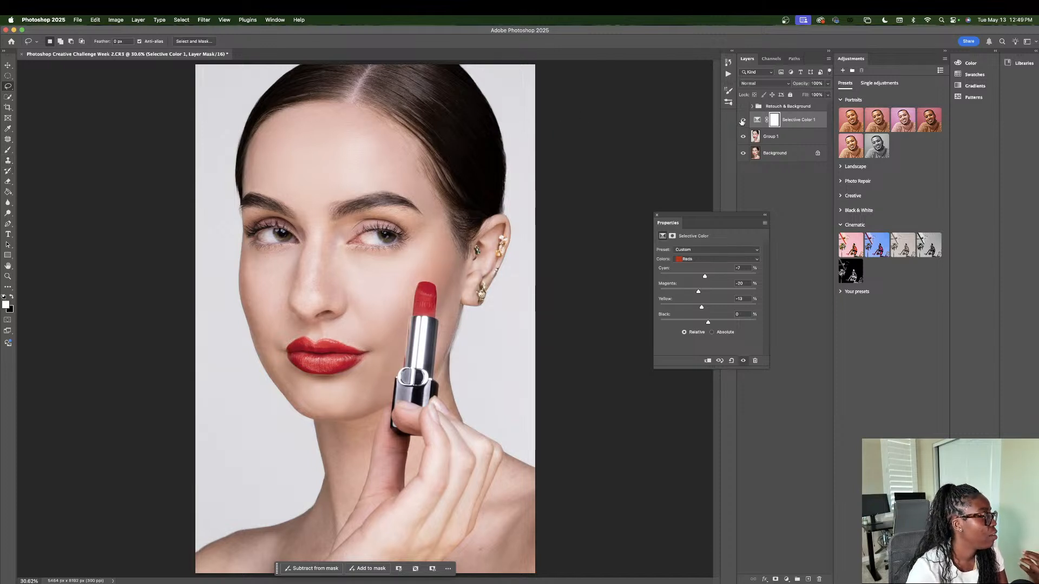
Step: Set the Eraser to a Soft Round brush of 134 px at 100% opacity, and dab it over the lips on the Selective Color 1 mask
{"action": "left_click", "coordinate": [8, 181]}
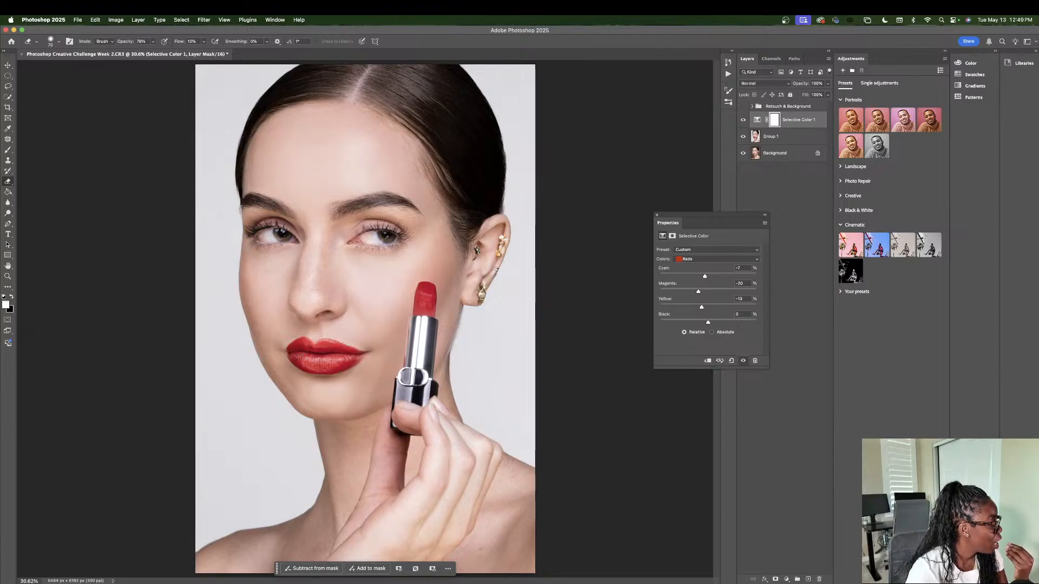
{"action": "left_click", "coordinate": [10, 297]}
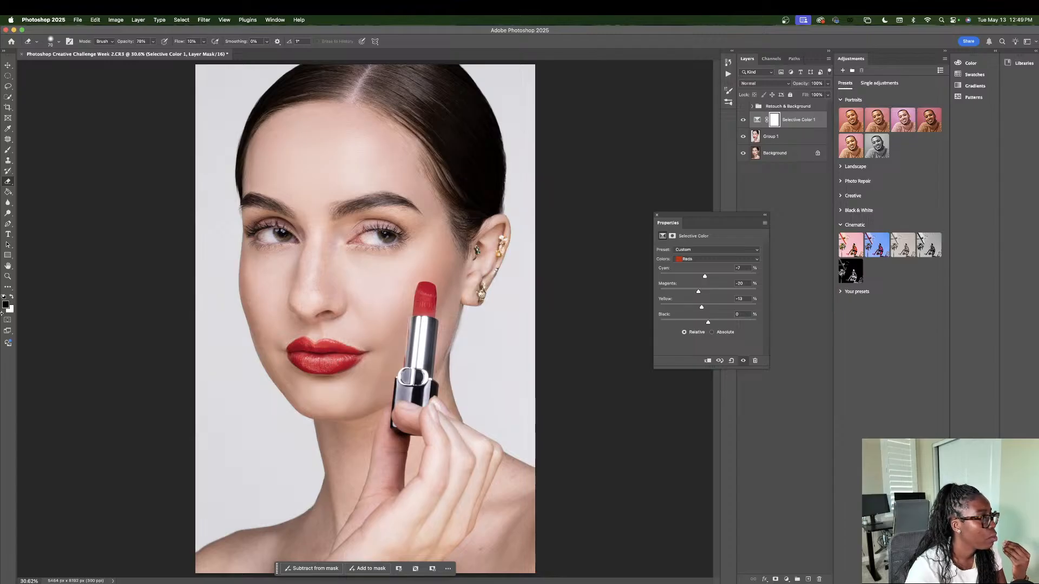
{"action": "left_click", "coordinate": [11, 297]}
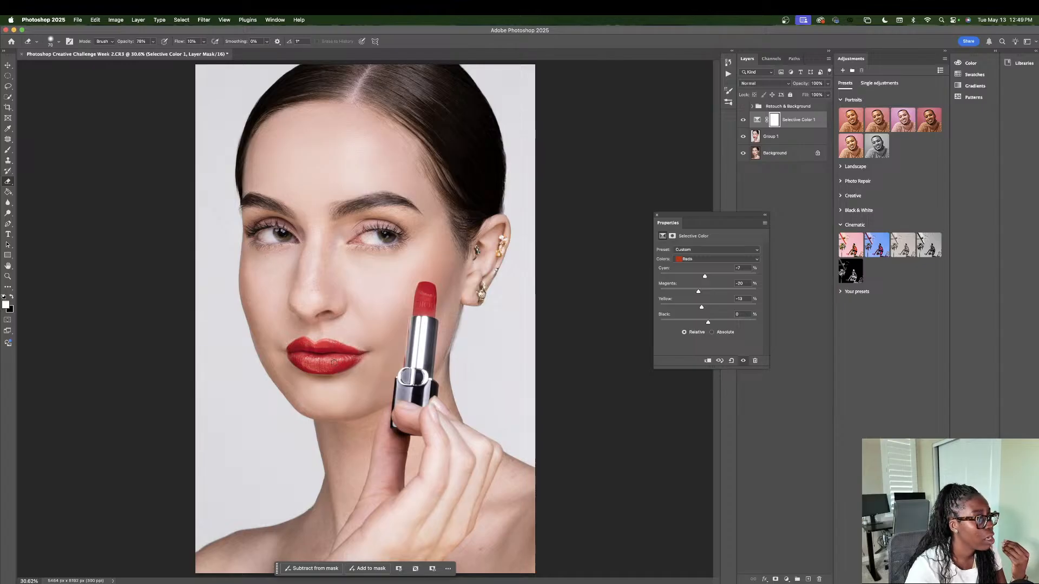
{"action": "left_click", "coordinate": [54, 41]}
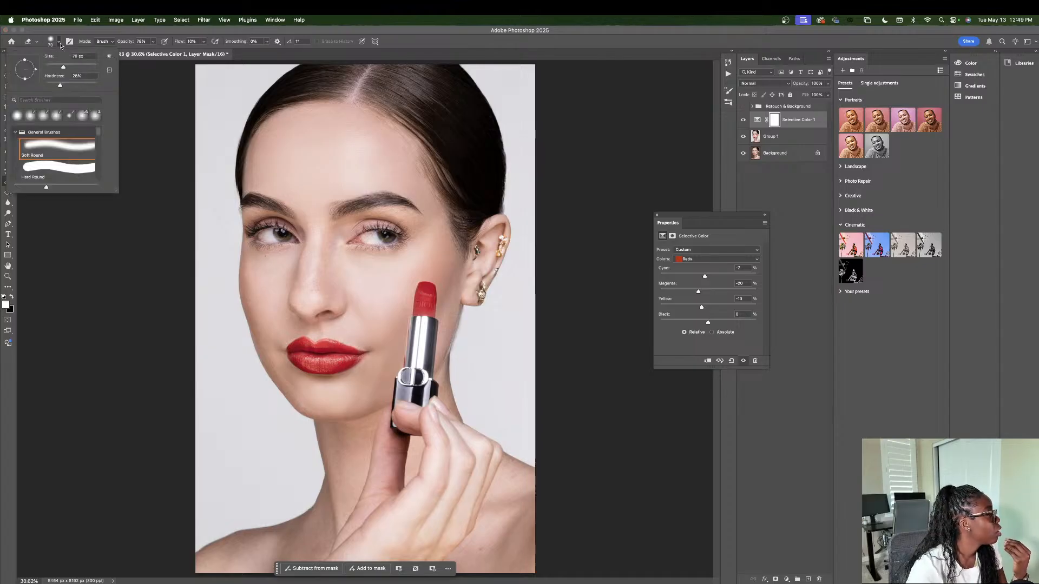
{"action": "left_click", "coordinate": [153, 41]}
{"action": "left_click", "coordinate": [153, 41]}
{"action": "left_click_drag", "start_coordinate": [153, 53], "coordinate": [164, 53]}
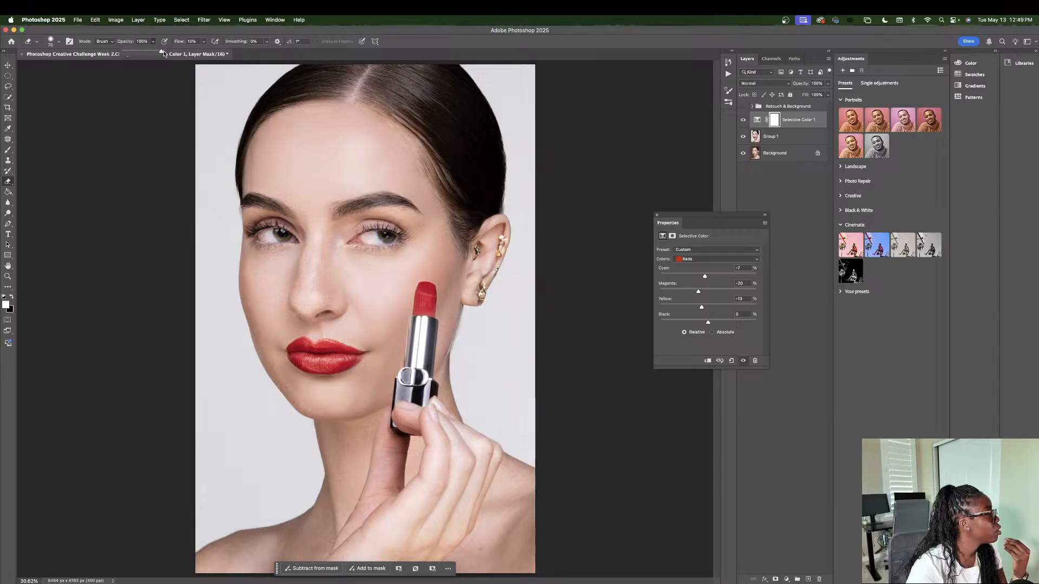
{"action": "left_click", "coordinate": [59, 41]}
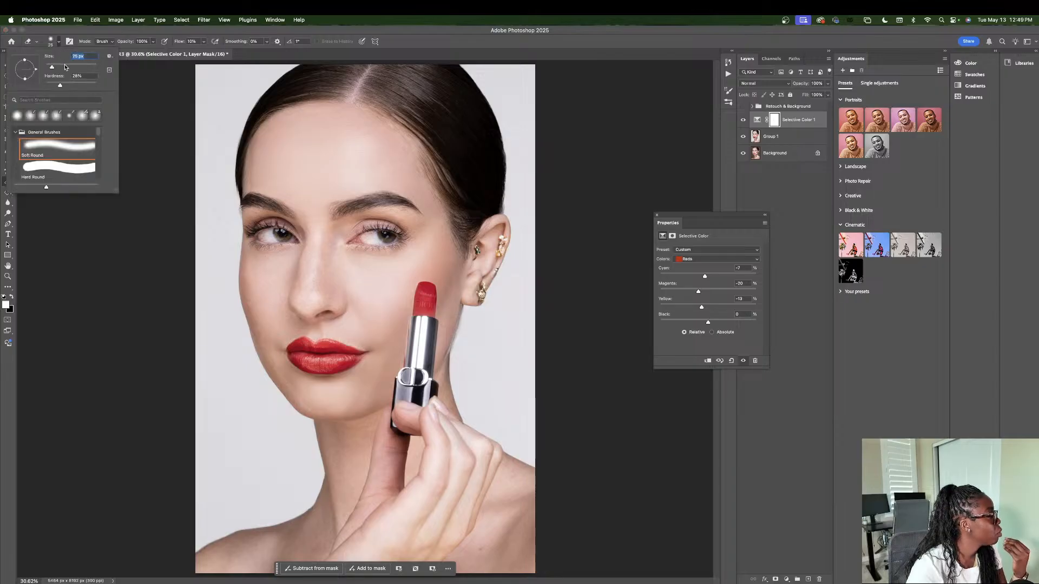
{"action": "left_click_drag", "start_coordinate": [60, 70], "coordinate": [74, 69]}
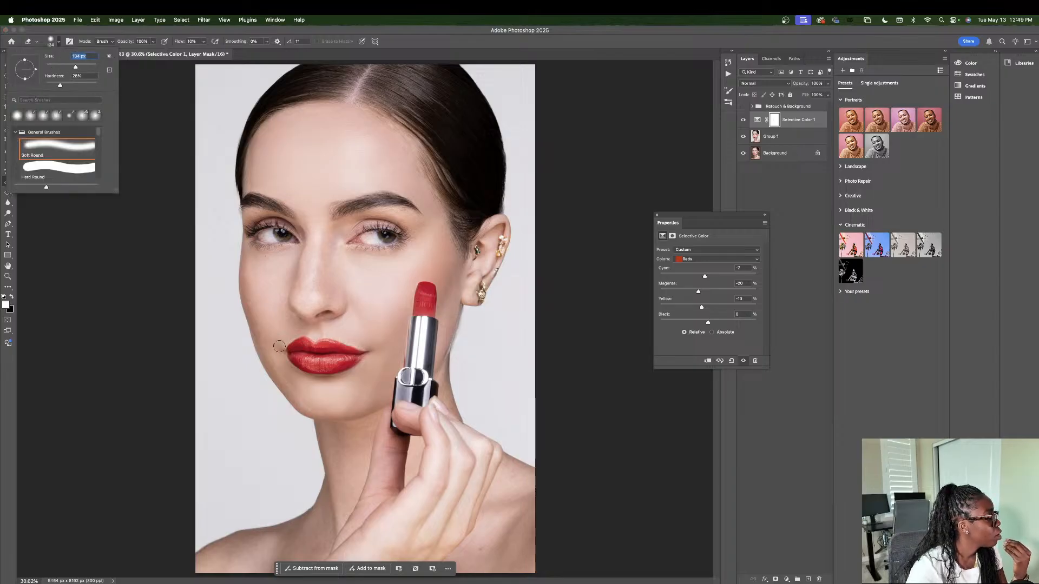
{"action": "left_click", "coordinate": [301, 356]}
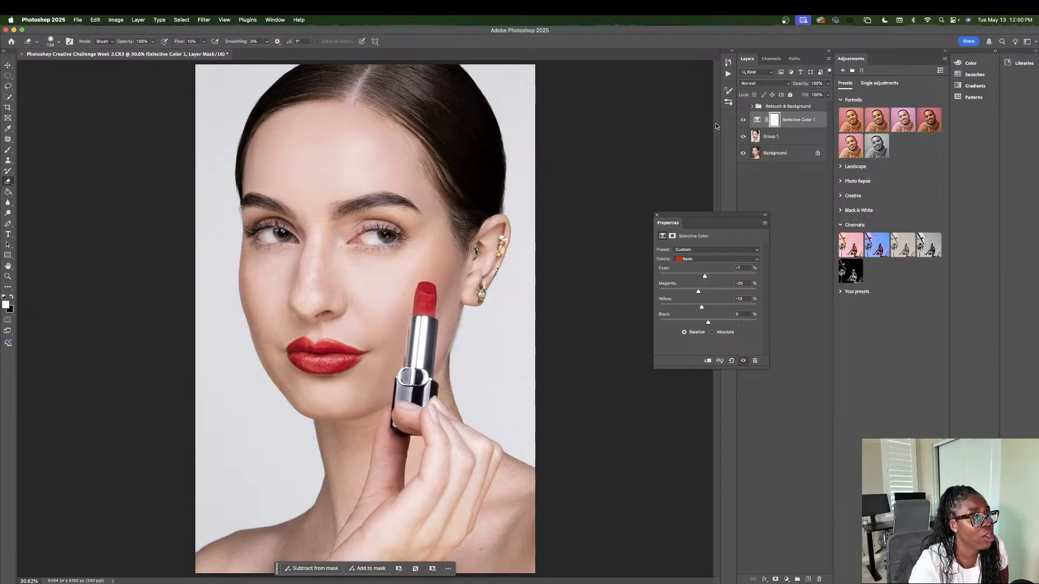
Step: Check the lips before and after by switching the Selective Color 1 layer's visibility
{"action": "left_click", "coordinate": [743, 120]}
{"action": "left_click", "coordinate": [743, 120]}
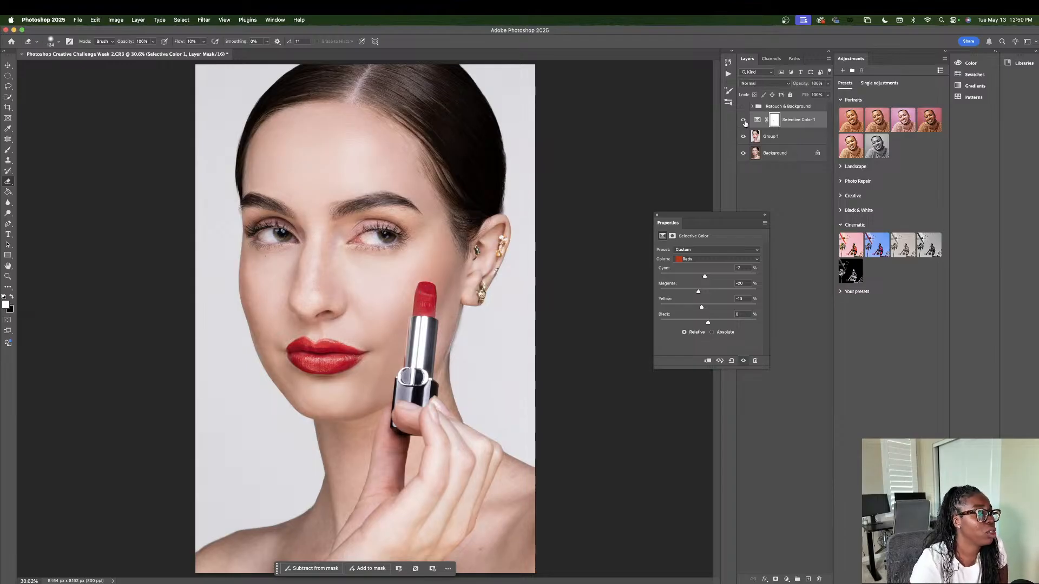
{"action": "left_click", "coordinate": [744, 120]}
{"action": "left_click", "coordinate": [744, 121]}
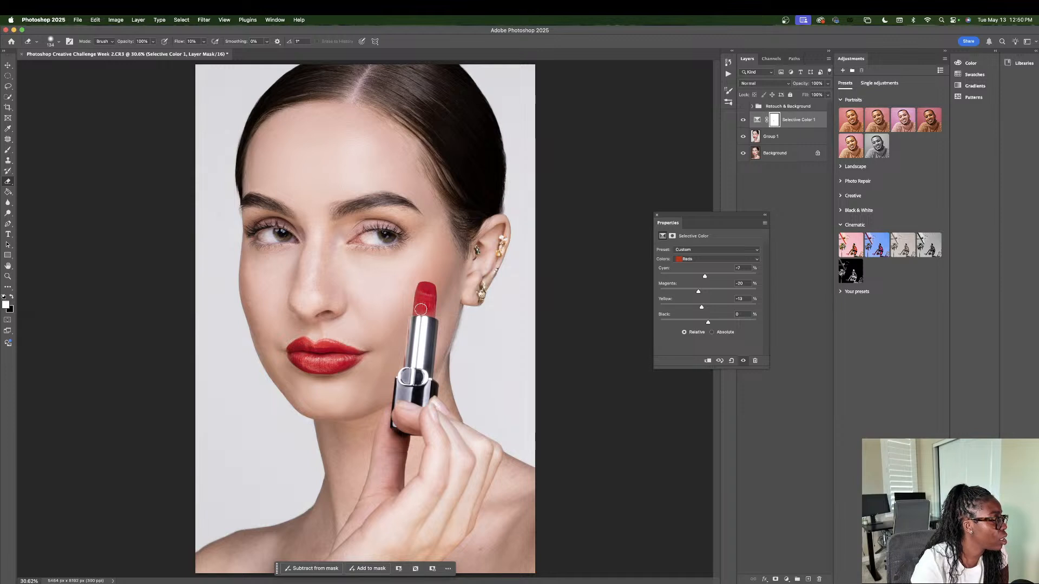
Step: Add a second Selective Color adjustment layer and set its Whites to Cyan -25%, Magenta -24%, Yellow +7% and Black +17%
{"action": "left_click", "coordinate": [786, 579]}
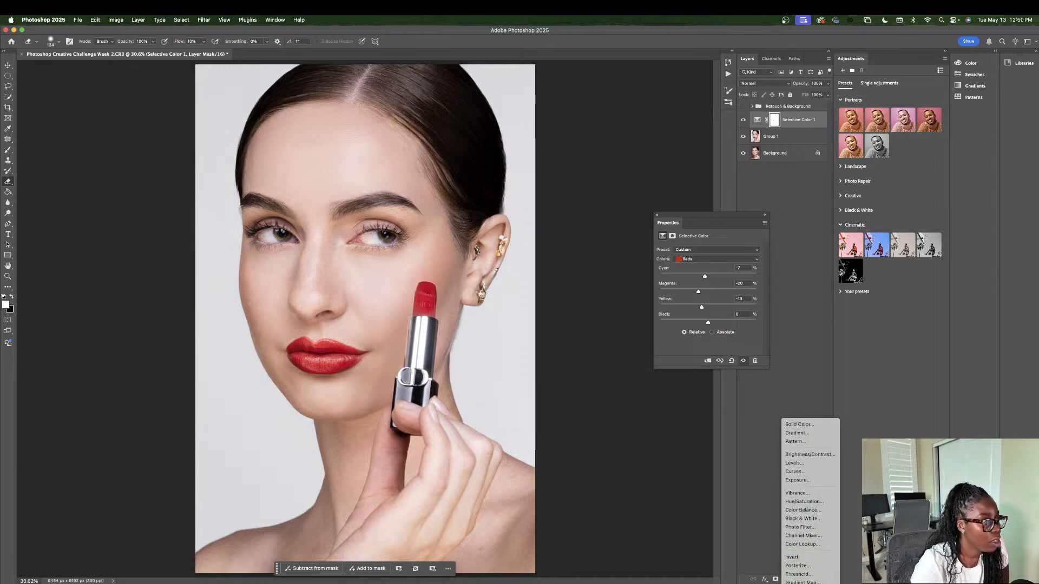
{"action": "left_click", "coordinate": [802, 583]}
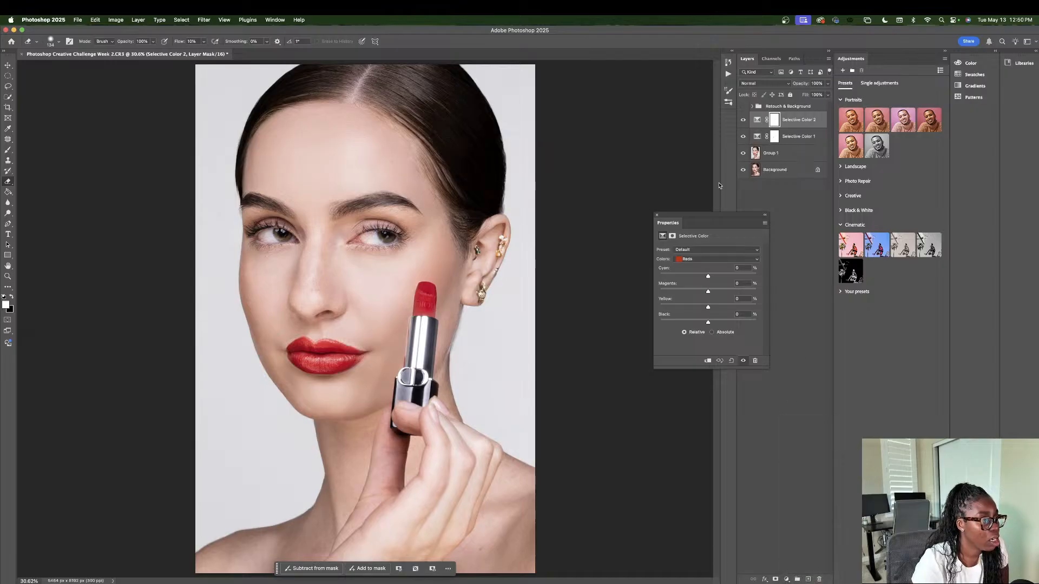
{"action": "left_click", "coordinate": [671, 260]}
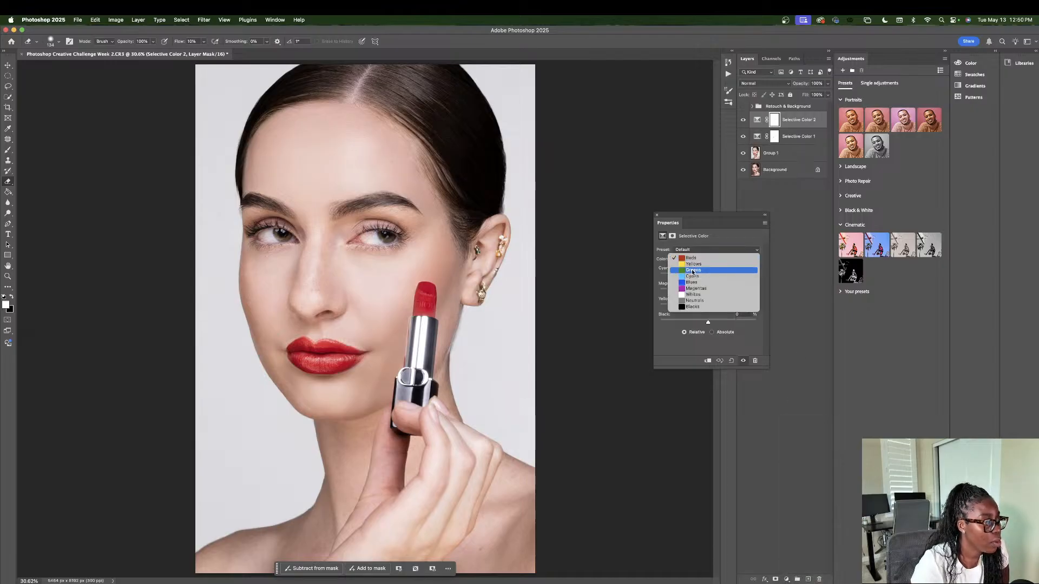
{"action": "left_click", "coordinate": [692, 296]}
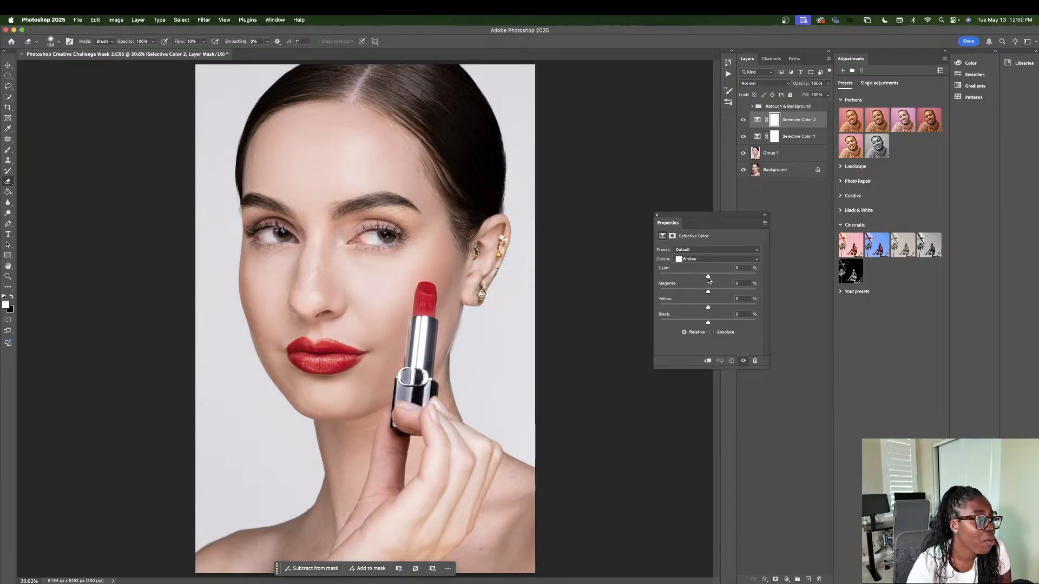
{"action": "mouse_move", "coordinate": [708, 279]}
{"action": "left_mouse_down"}
{"action": "mouse_move", "coordinate": [696, 277]}
{"action": "mouse_move", "coordinate": [723, 292]}
{"action": "mouse_move", "coordinate": [696, 292]}
{"action": "left_mouse_up"}
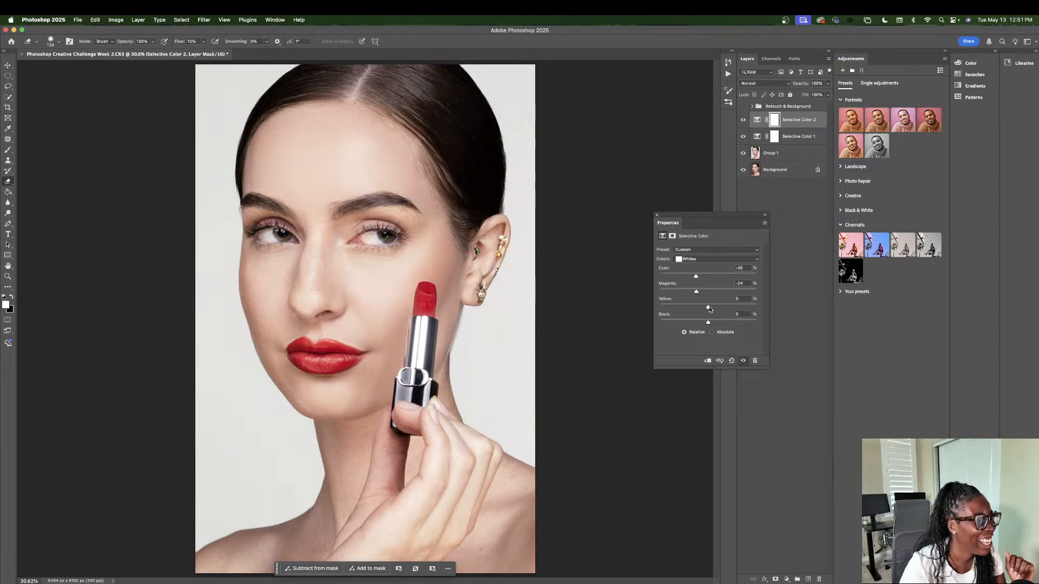
{"action": "mouse_move", "coordinate": [708, 307]}
{"action": "left_mouse_down"}
{"action": "mouse_move", "coordinate": [718, 307]}
{"action": "mouse_move", "coordinate": [690, 307]}
{"action": "mouse_move", "coordinate": [719, 308]}
{"action": "left_mouse_up"}
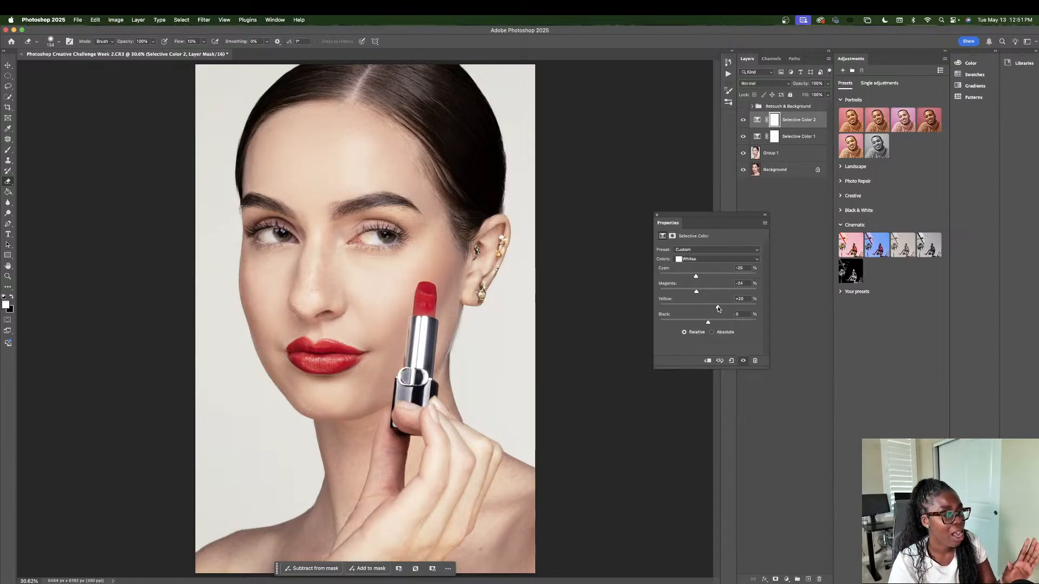
{"action": "mouse_move", "coordinate": [718, 308]}
{"action": "left_mouse_down"}
{"action": "mouse_move", "coordinate": [716, 322]}
{"action": "mouse_move", "coordinate": [711, 308]}
{"action": "left_mouse_up"}
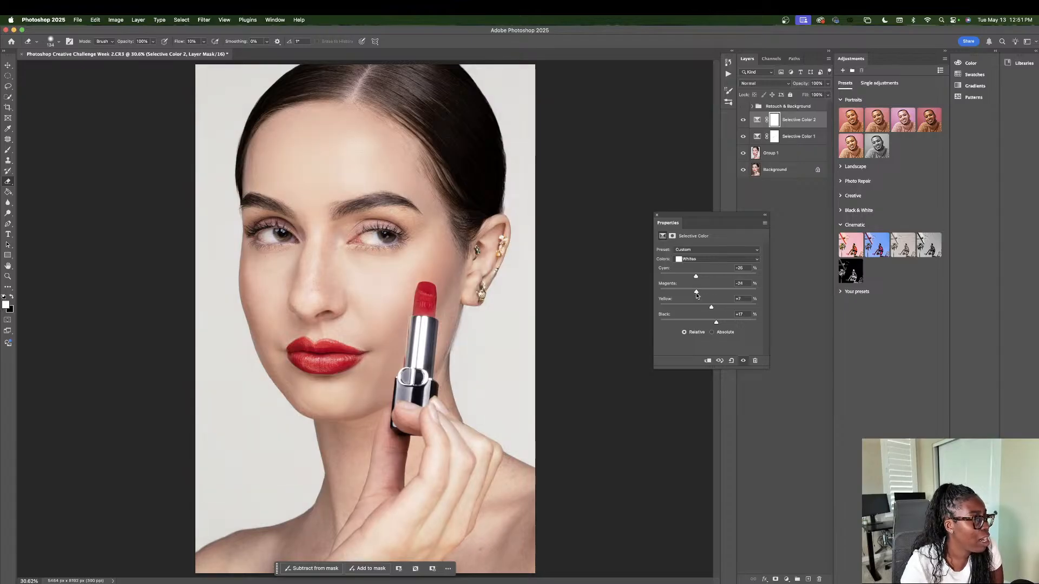
Step: Refine the Whites to Cyan -36%, Magenta -23% and Black +19%, and compare the background with Selective Color 2 hidden and shown
{"action": "left_click_drag", "start_coordinate": [696, 276], "coordinate": [691, 276]}
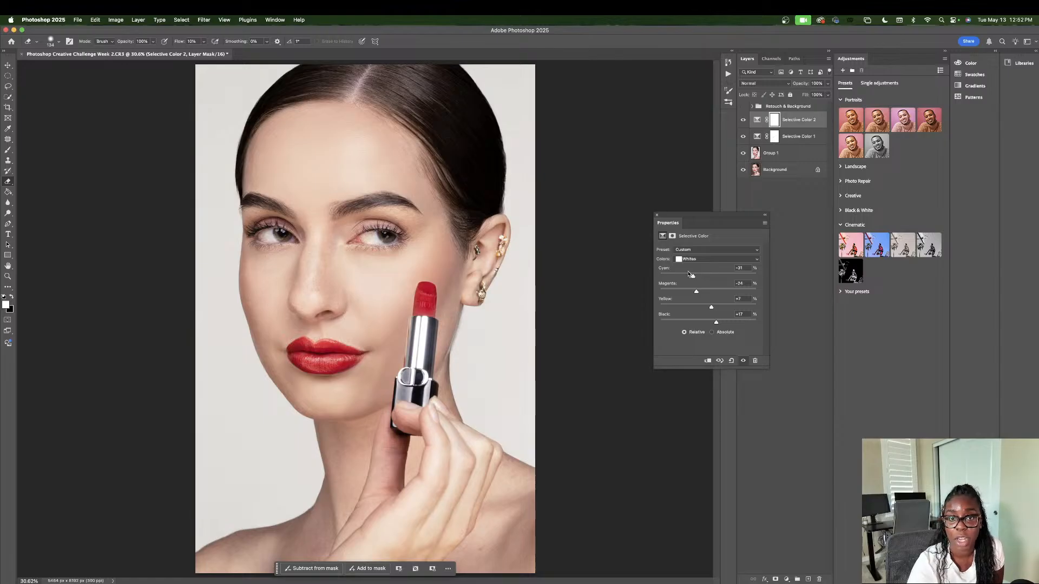
{"action": "left_click_drag", "start_coordinate": [690, 275], "coordinate": [686, 277]}
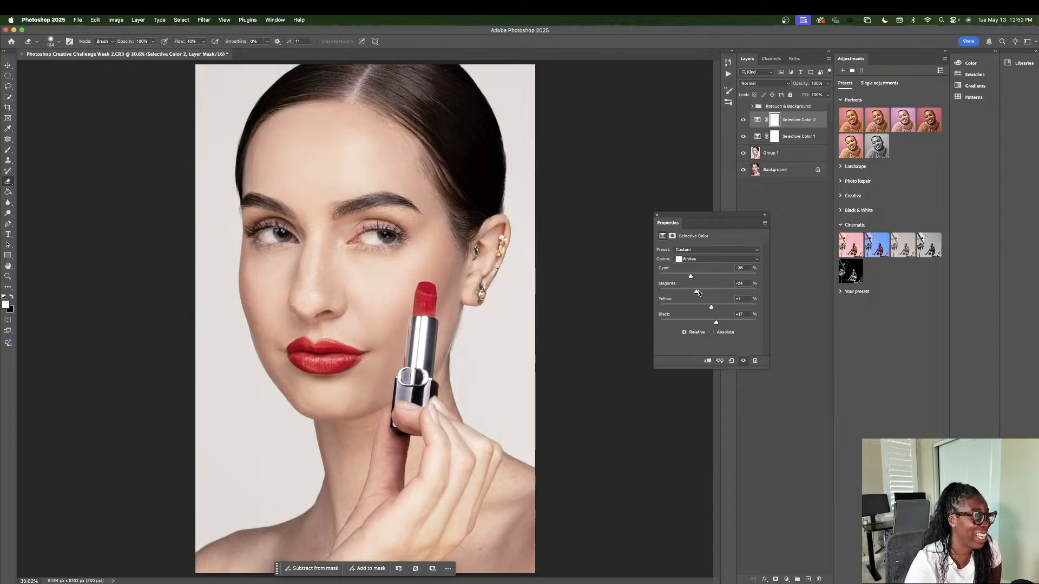
{"action": "left_click_drag", "start_coordinate": [697, 293], "coordinate": [718, 323]}
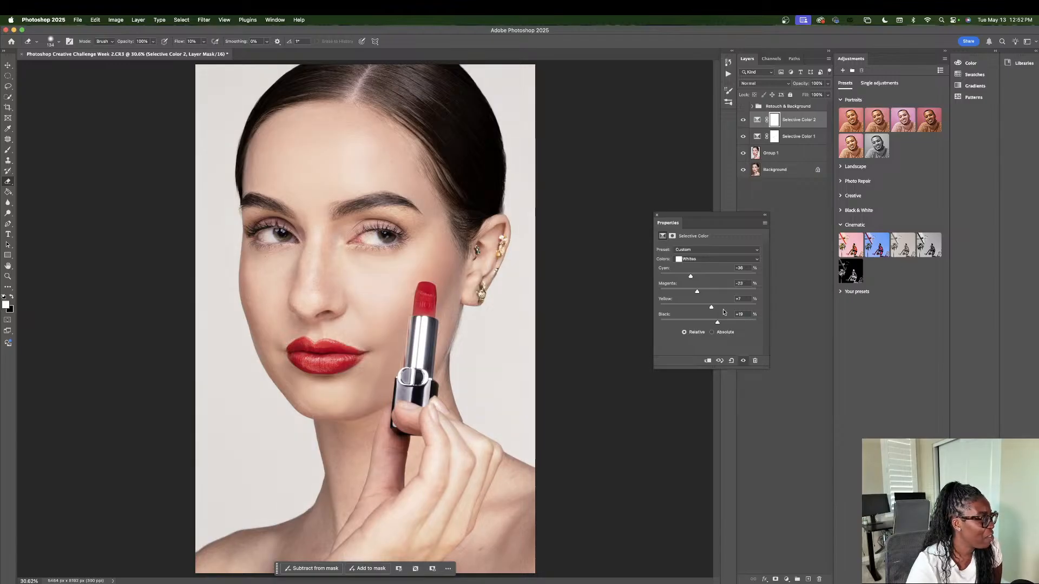
{"action": "left_click", "coordinate": [743, 120]}
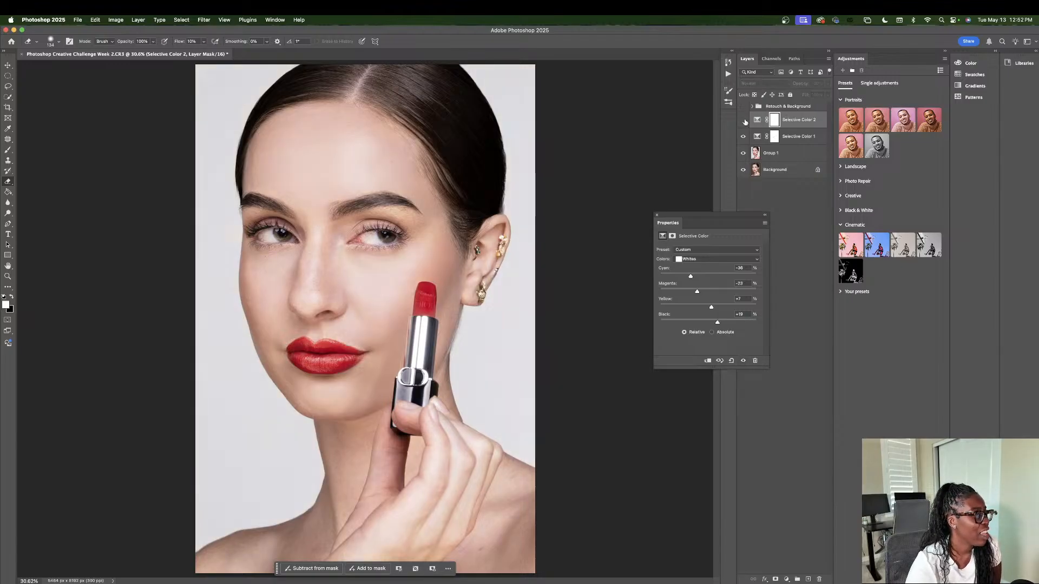
{"action": "left_click", "coordinate": [743, 121]}
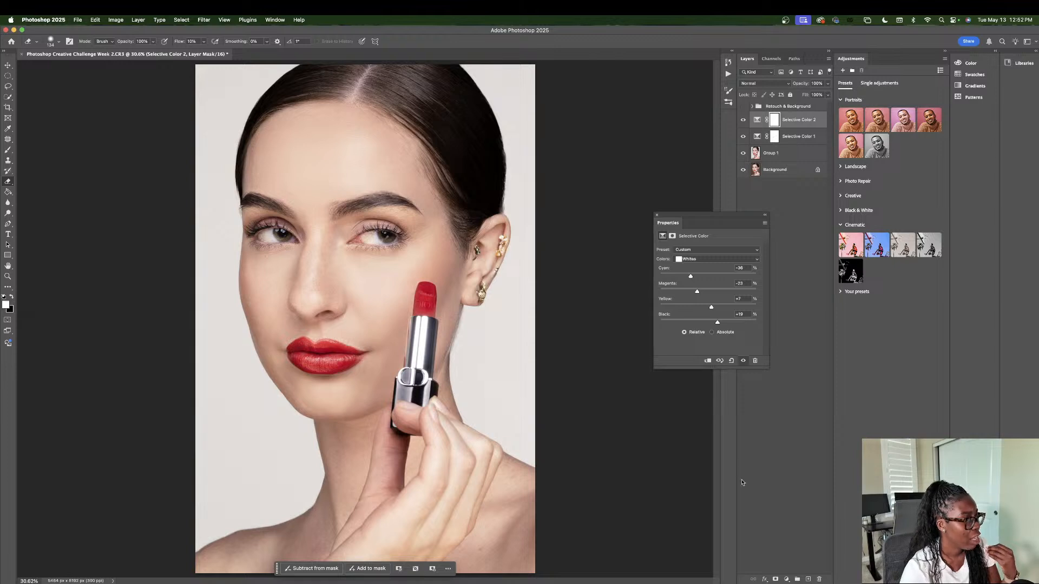
Step: Select the lips and the red lipstick bullet with the Quick Selection tool
{"action": "left_click", "coordinate": [789, 578]}
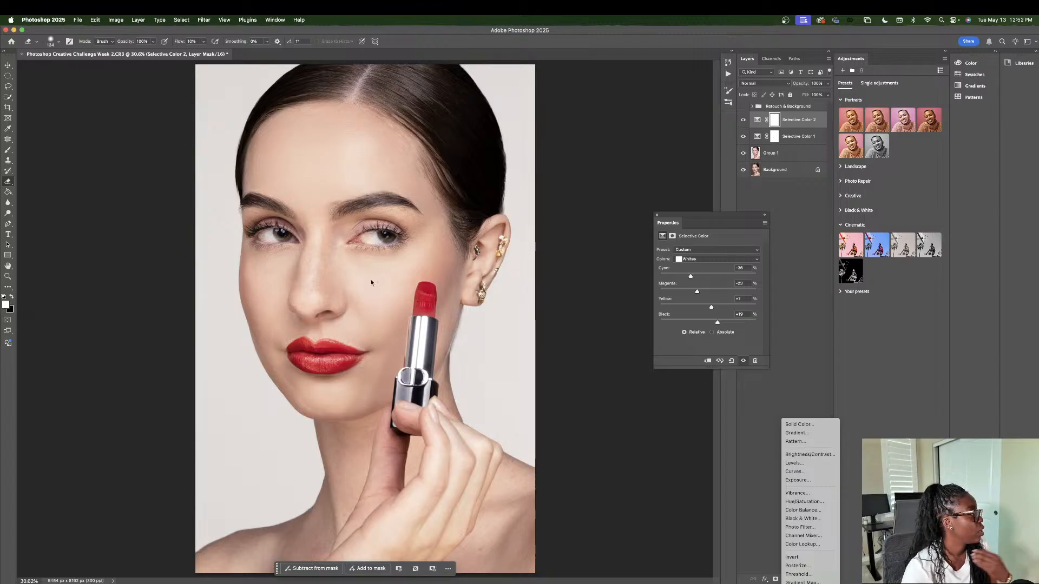
{"action": "left_click", "coordinate": [686, 108]}
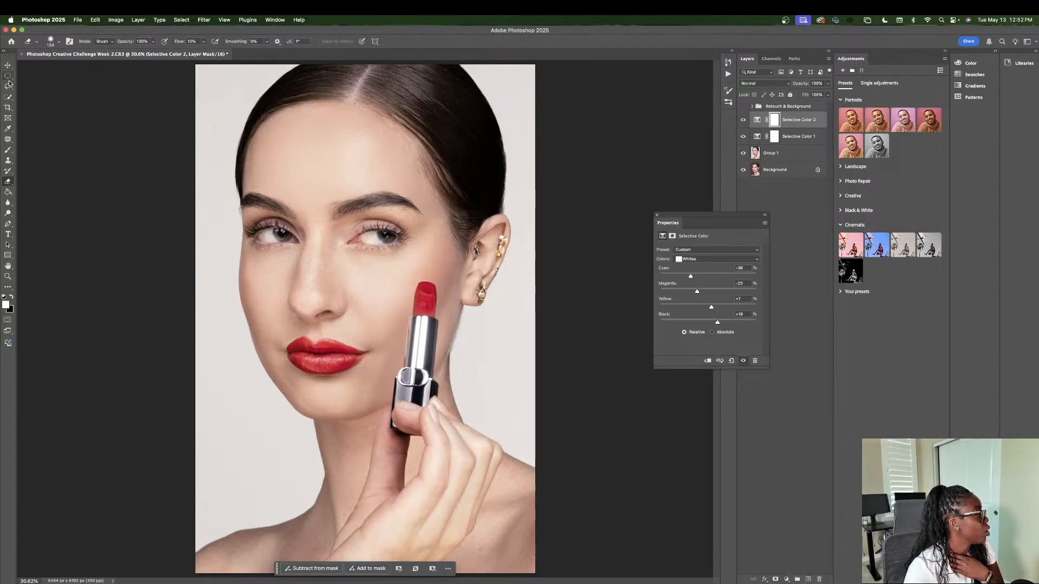
{"action": "left_click", "coordinate": [8, 97]}
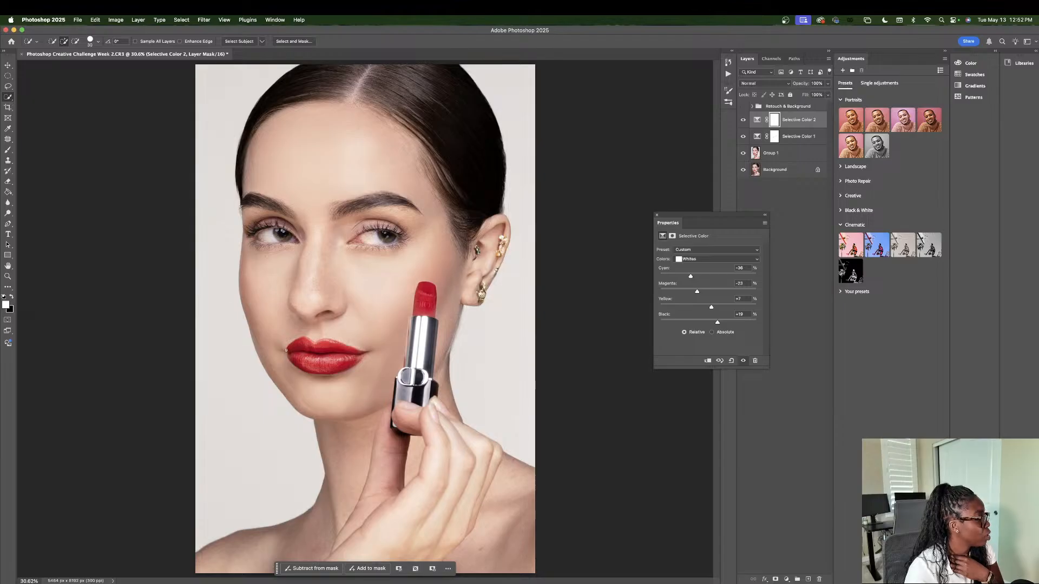
{"action": "mouse_move", "coordinate": [291, 348]}
{"action": "left_mouse_down"}
{"action": "mouse_move", "coordinate": [327, 360]}
{"action": "mouse_move", "coordinate": [329, 350]}
{"action": "left_mouse_up"}
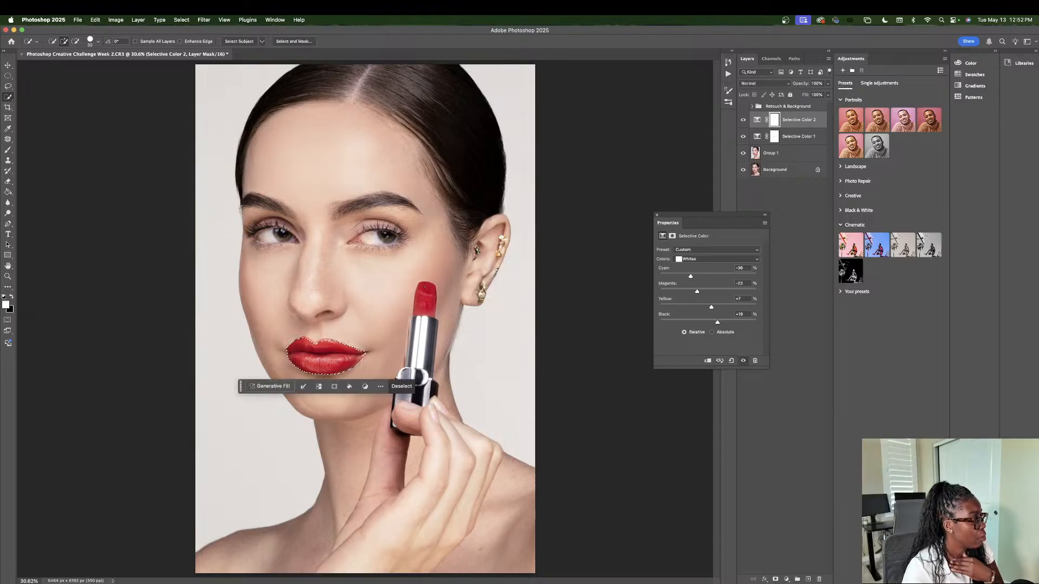
{"action": "left_click_drag", "start_coordinate": [421, 288], "coordinate": [428, 304]}
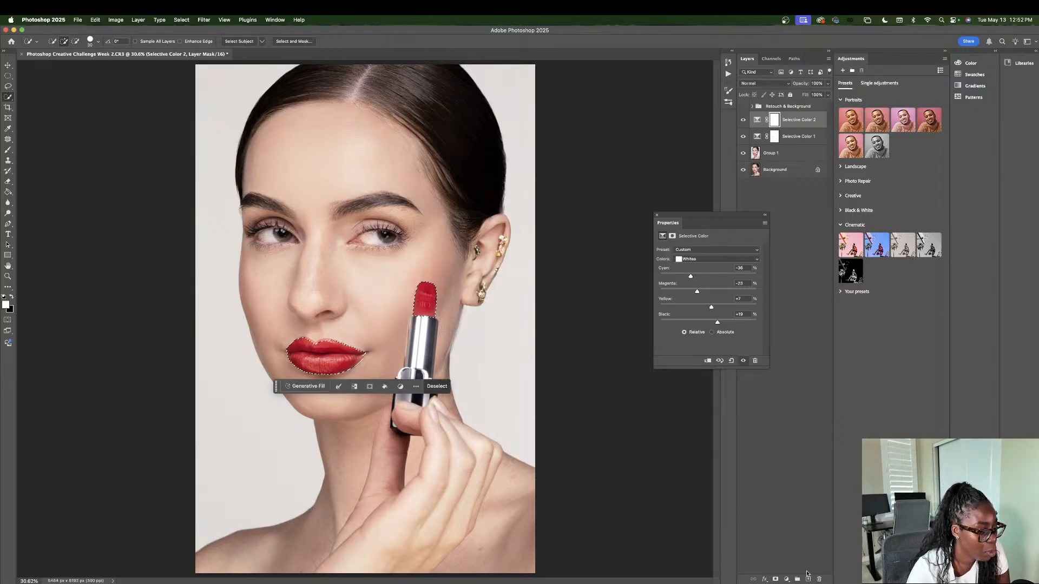
Step: Add a Selective Color adjustment layer masked to the selected lips and lipstick, and set Cyan to +45% for its Reds
{"action": "left_click", "coordinate": [786, 579]}
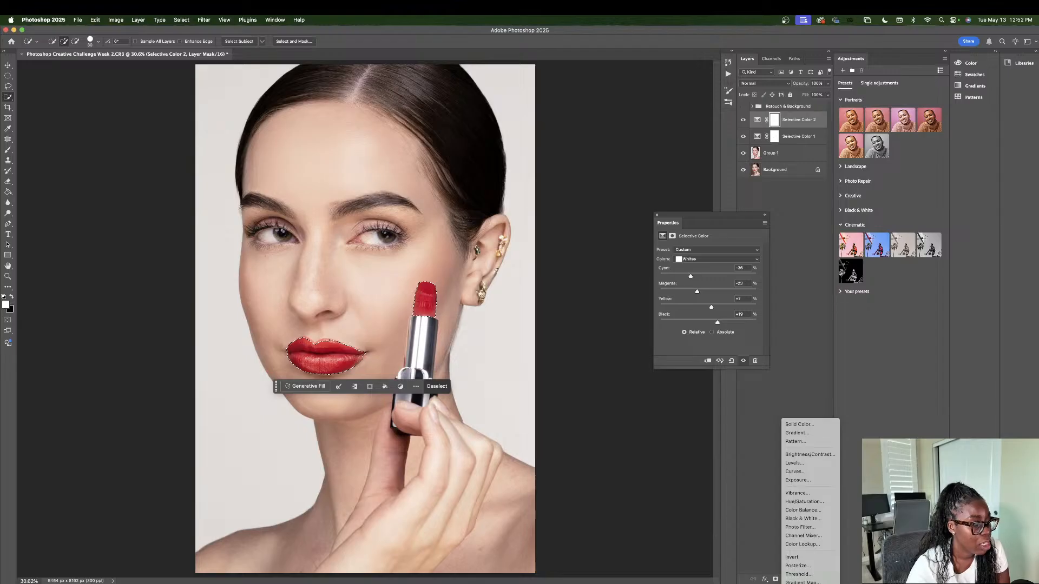
{"action": "left_click", "coordinate": [800, 576]}
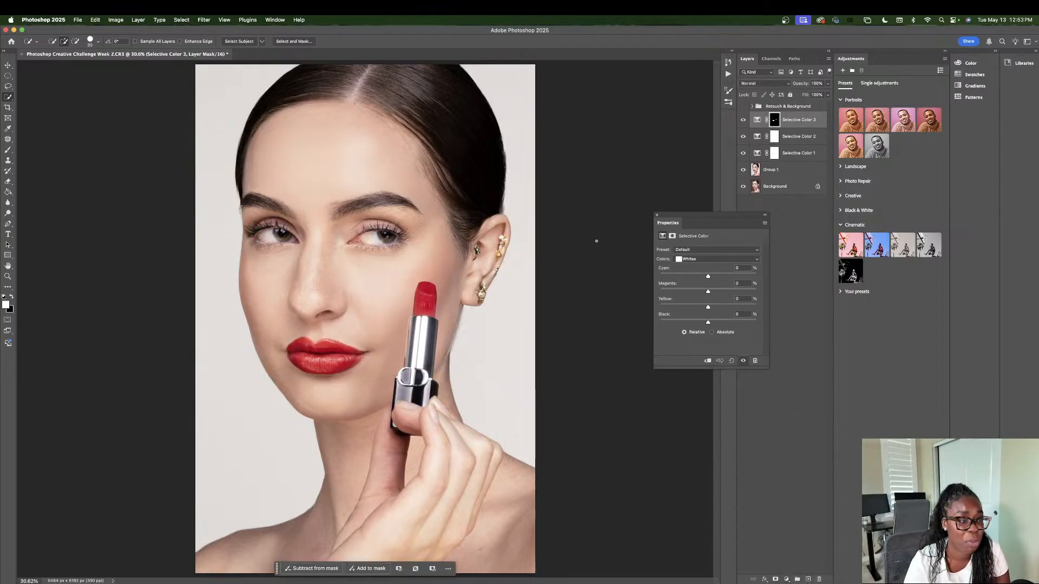
{"action": "left_click", "coordinate": [698, 260]}
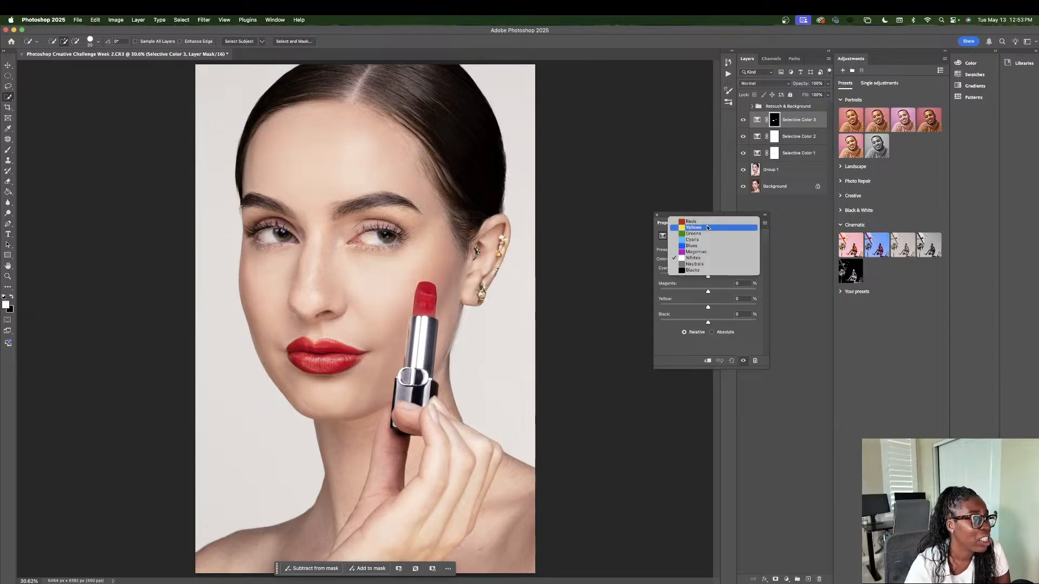
{"action": "left_click", "coordinate": [695, 221]}
{"action": "left_click_drag", "start_coordinate": [707, 277], "coordinate": [730, 280]}
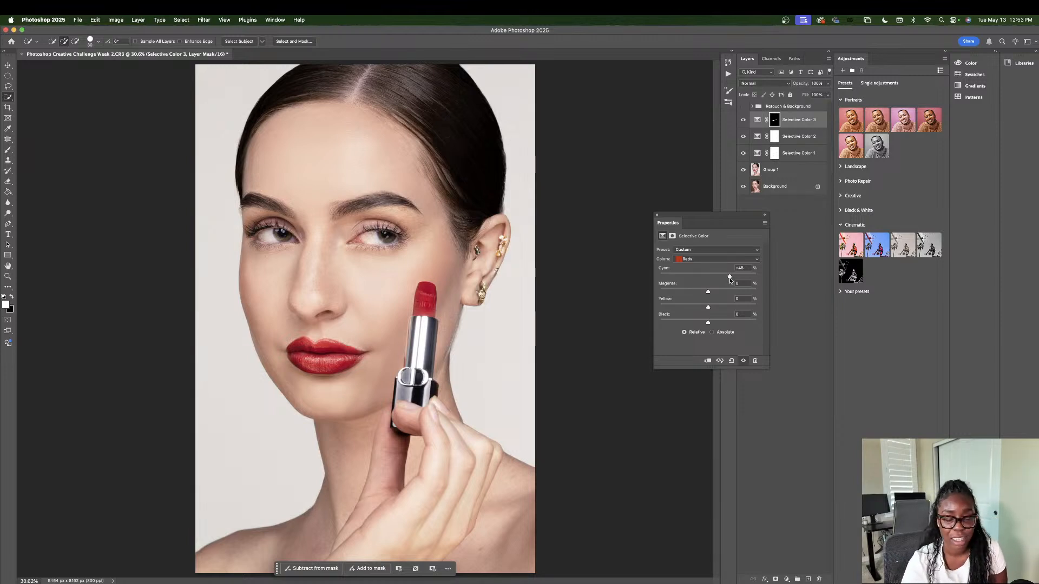
Step: Try Cyan -27% and Black +15% for the masked lipstick Reds, and undo back to the lip and lipstick selection
{"action": "left_click_drag", "start_coordinate": [729, 277], "coordinate": [696, 279]}
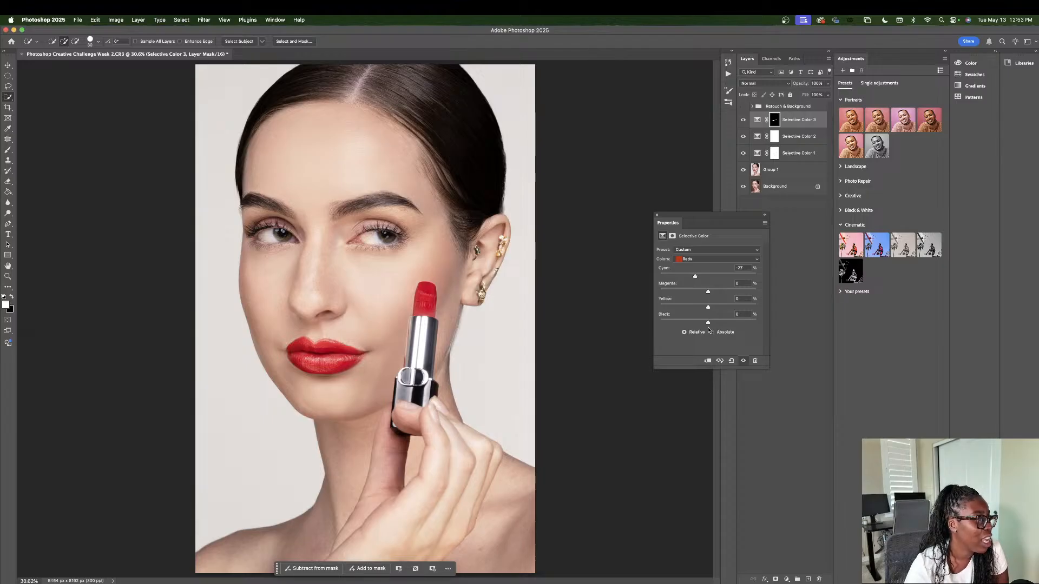
{"action": "mouse_move", "coordinate": [707, 322]}
{"action": "left_mouse_down"}
{"action": "mouse_move", "coordinate": [734, 322]}
{"action": "mouse_move", "coordinate": [715, 322]}
{"action": "left_mouse_up"}
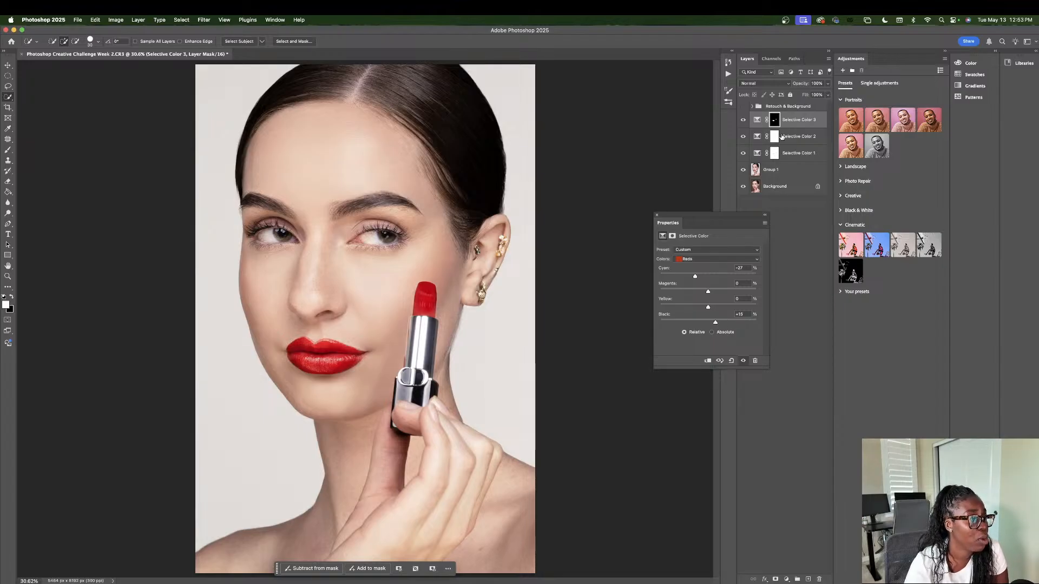
{"action": "key", "text": "super+z"}
{"action": "key", "text": "super+z"}
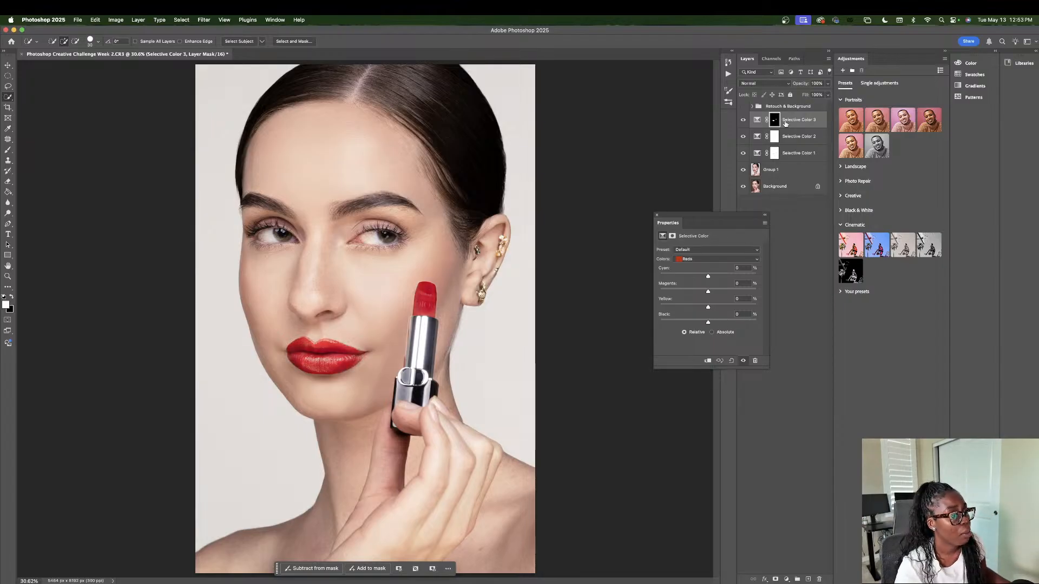
{"action": "key", "text": "super+z"}
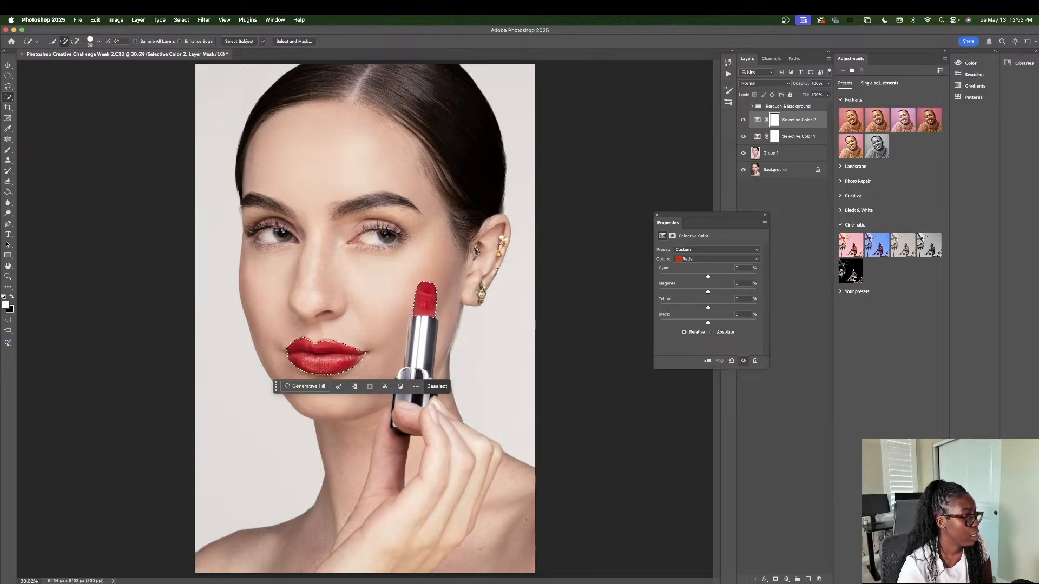
Step: Try a Hue/Saturation adjustment layer masked to the selected lips and lipstick, and undo its creation
{"action": "left_click", "coordinate": [786, 579]}
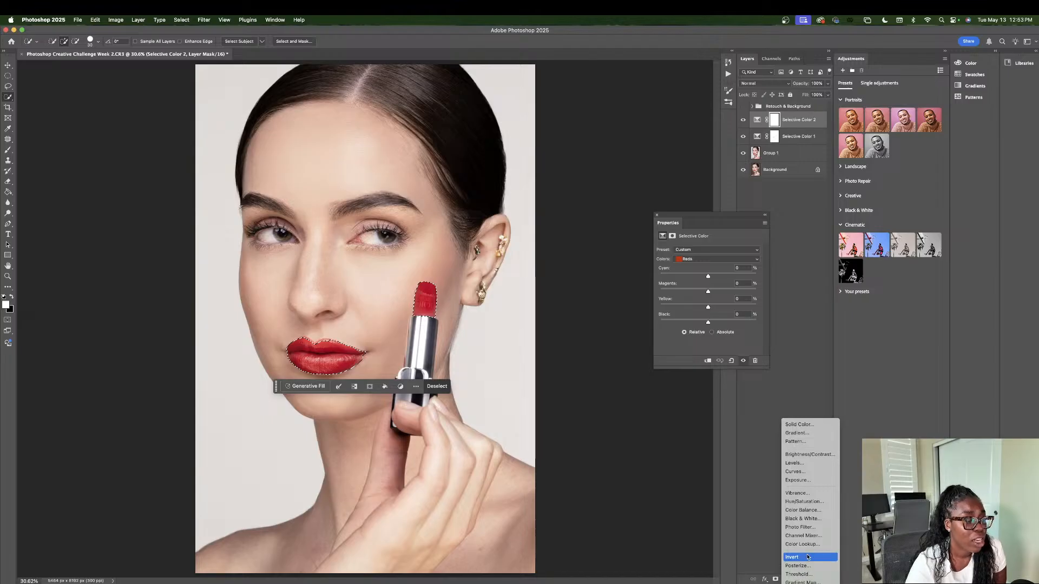
{"action": "left_click", "coordinate": [809, 502]}
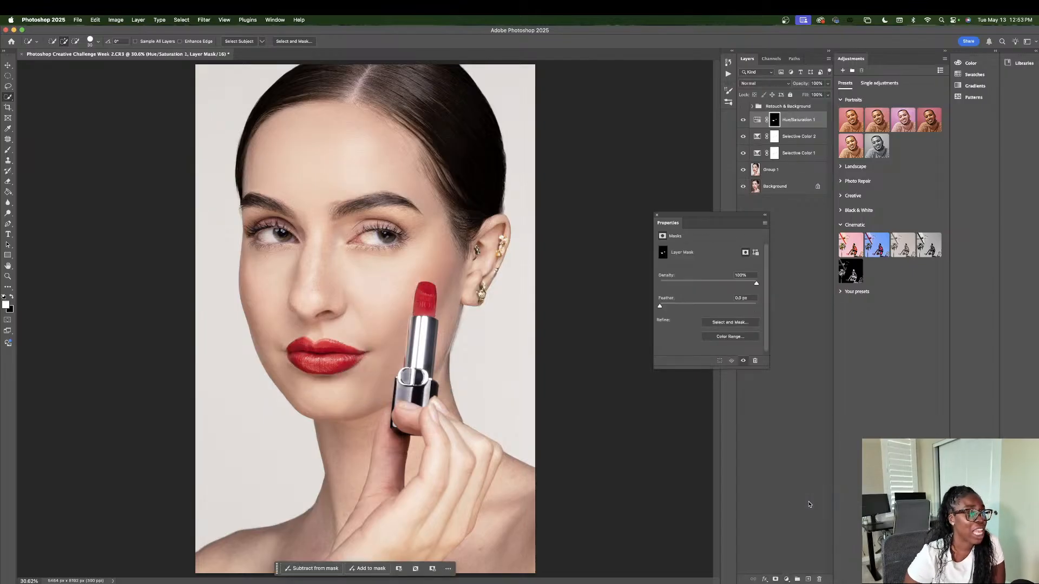
{"action": "left_click", "coordinate": [757, 121]}
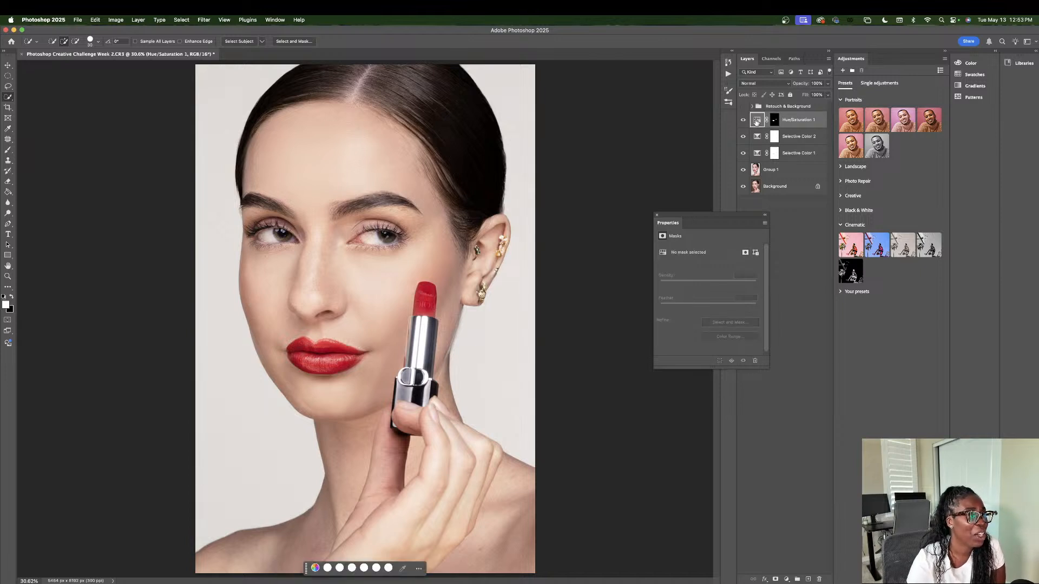
{"action": "left_click", "coordinate": [774, 119]}
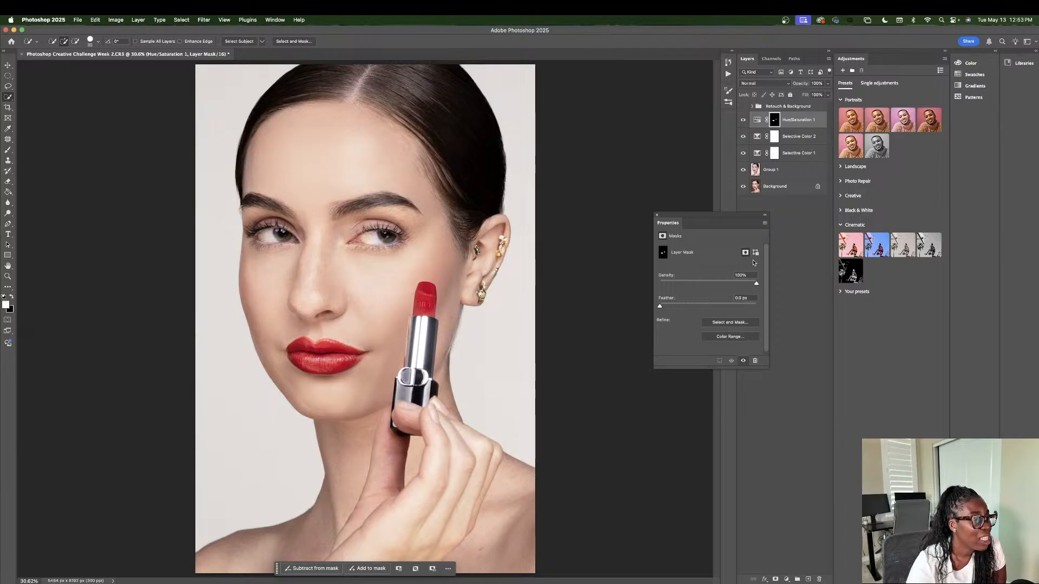
{"action": "left_click", "coordinate": [656, 215]}
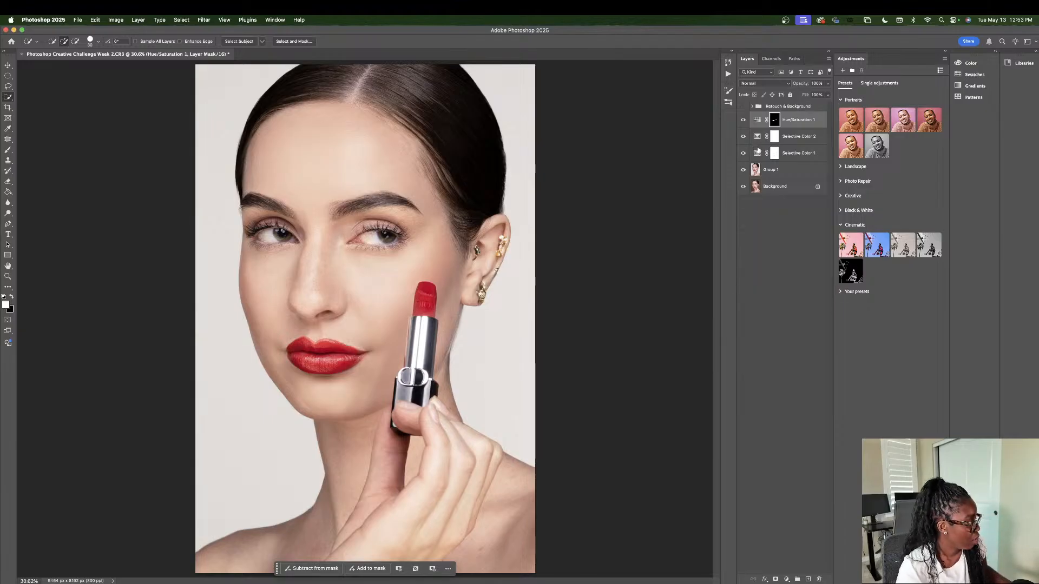
{"action": "key", "text": "super+z"}
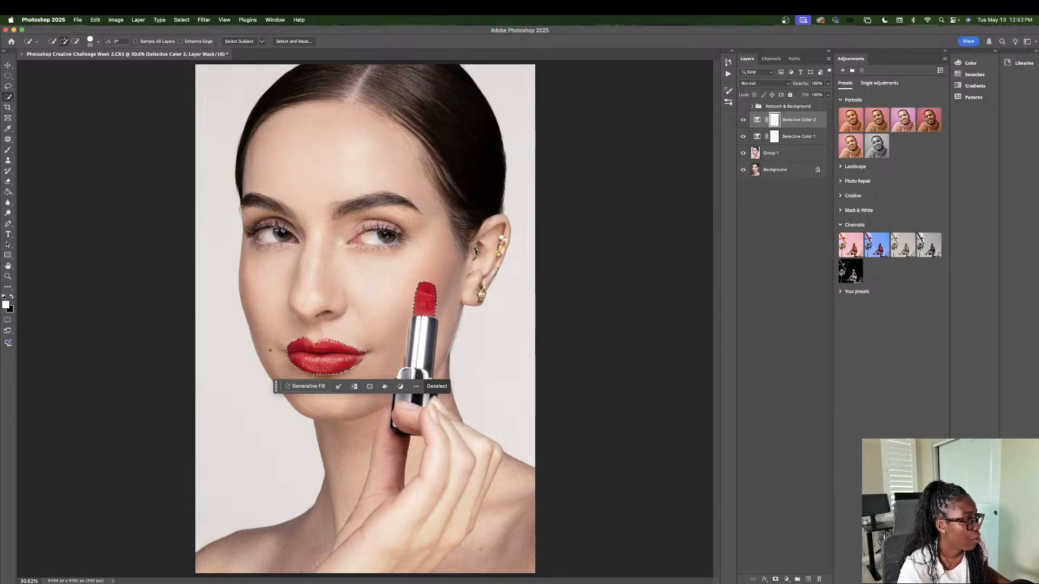
Step: Try another masked Hue/Saturation adjustment layer with an added vector mask, and delete that layer
{"action": "left_click", "coordinate": [786, 579]}
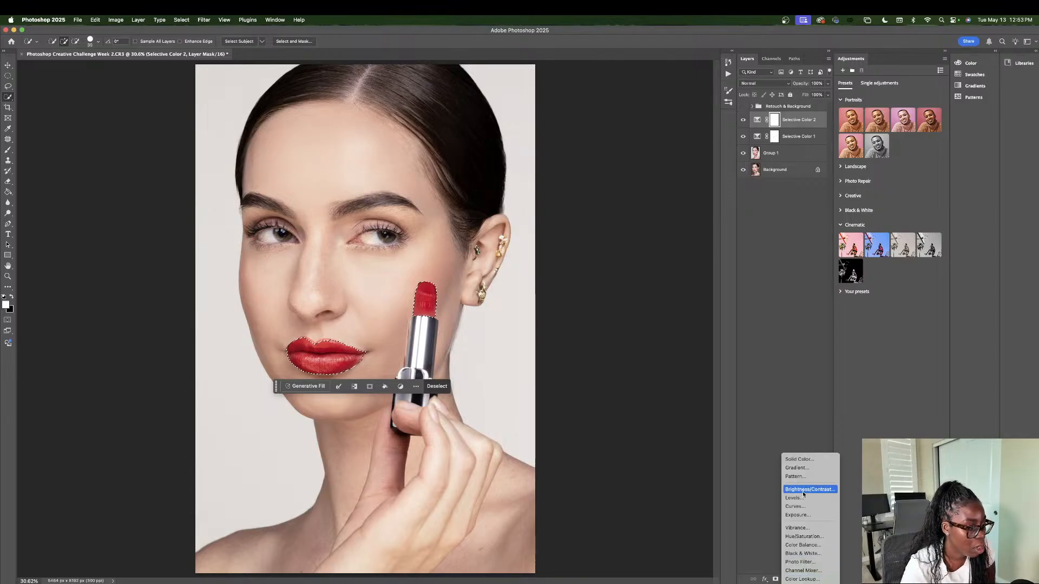
{"action": "left_click", "coordinate": [803, 536]}
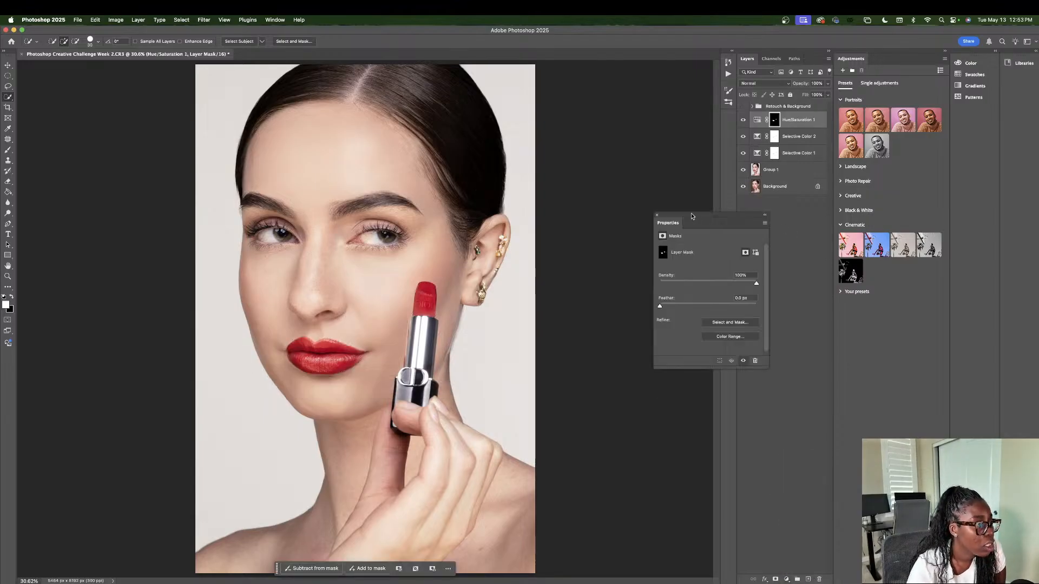
{"action": "left_click_drag", "start_coordinate": [708, 216], "coordinate": [677, 213]}
{"action": "left_click", "coordinate": [723, 251]}
{"action": "left_click", "coordinate": [713, 250]}
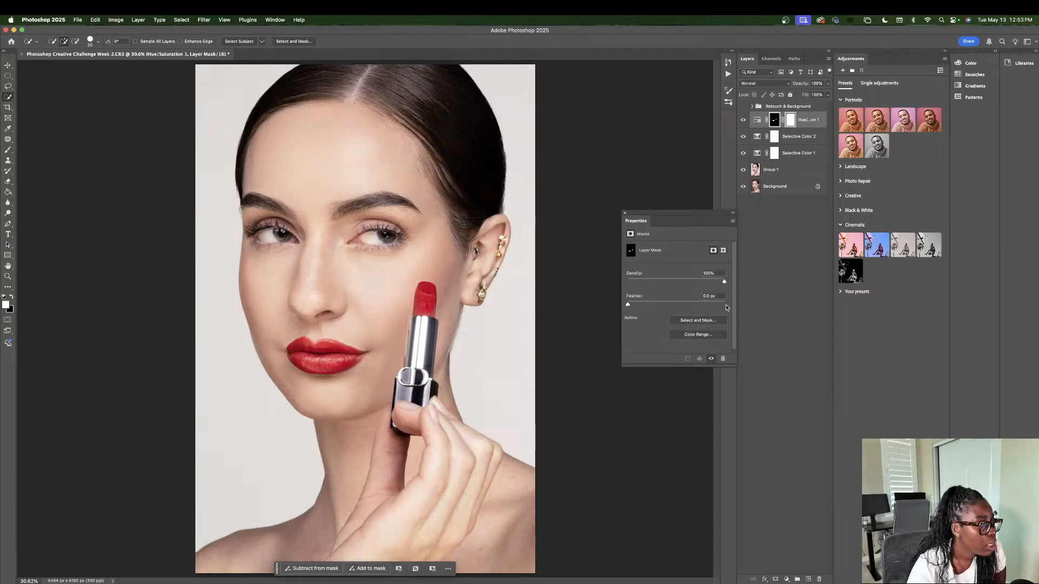
{"action": "left_click", "coordinate": [743, 119]}
{"action": "left_click", "coordinate": [758, 119]}
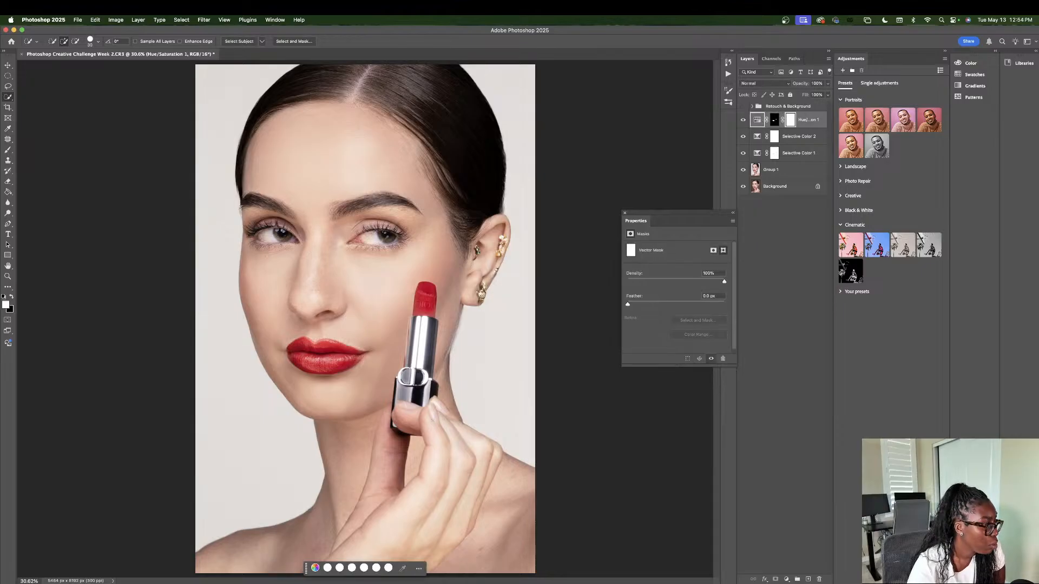
{"action": "left_click", "coordinate": [426, 299]}
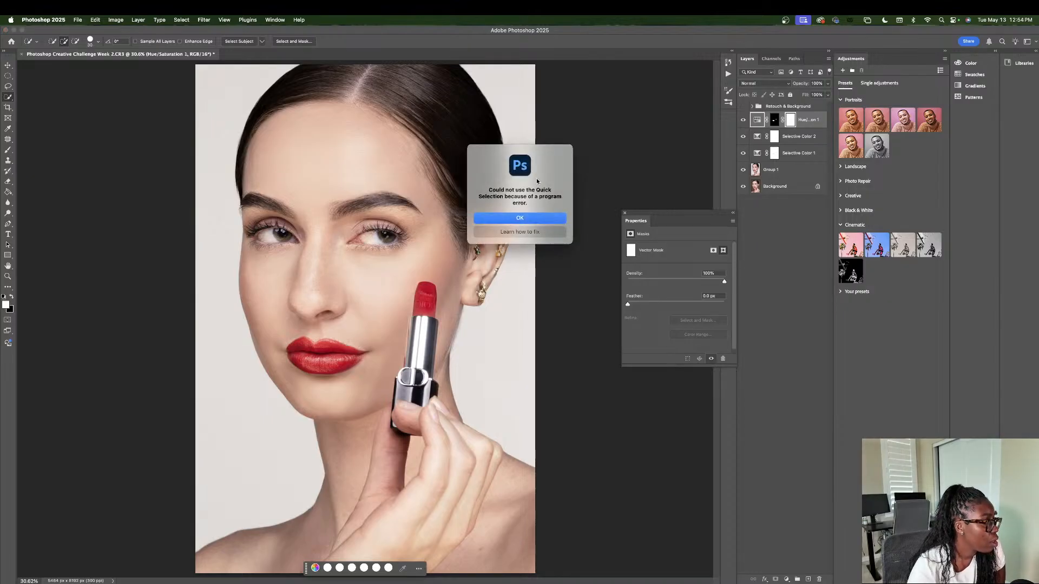
{"action": "left_click", "coordinate": [519, 218]}
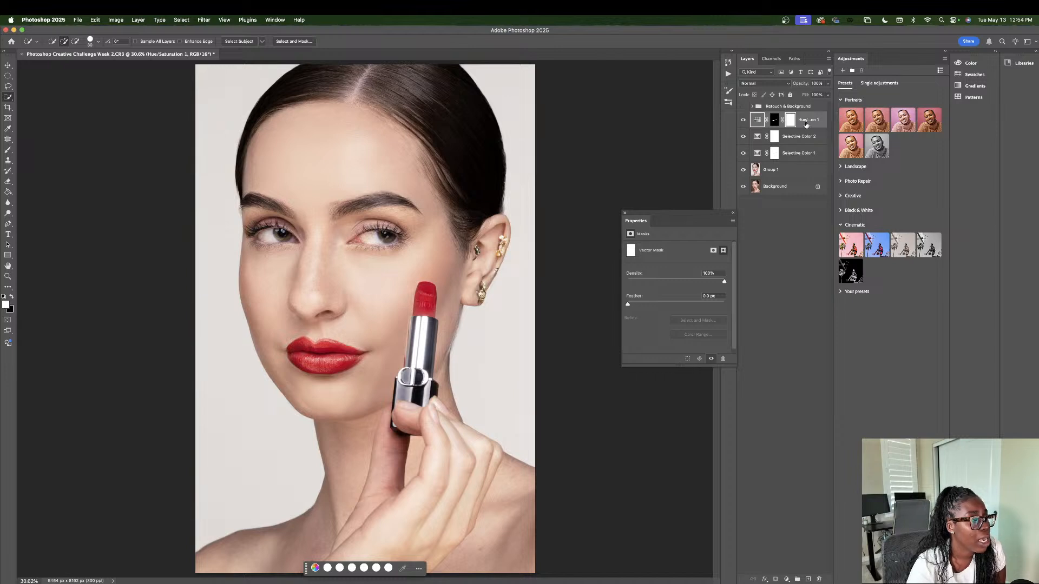
{"action": "key", "text": "Delete"}
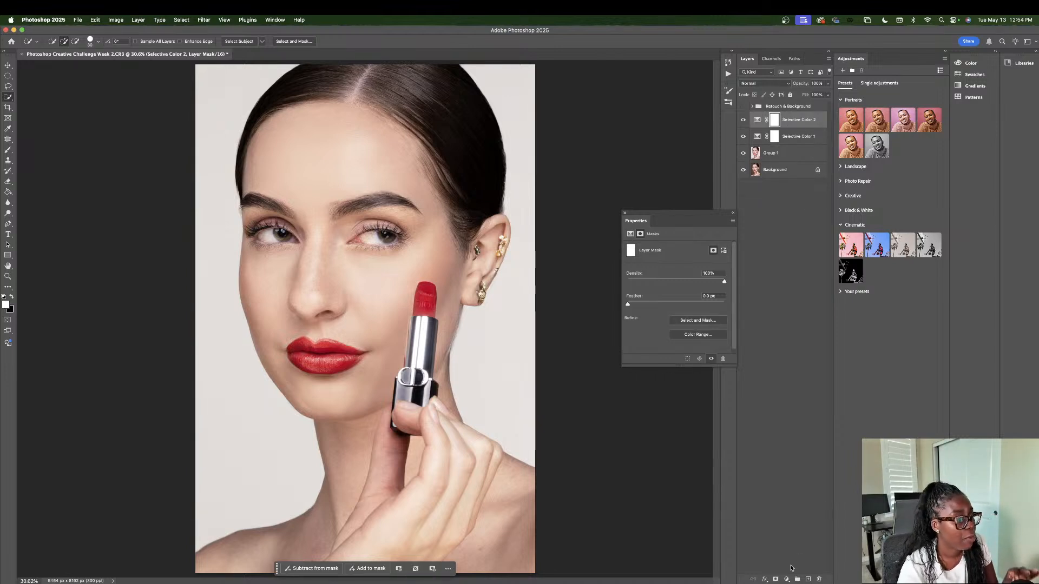
Step: Try an unmasked third Selective Color adjustment layer, and undo back to the active lip and lipstick selection
{"action": "left_click", "coordinate": [786, 579]}
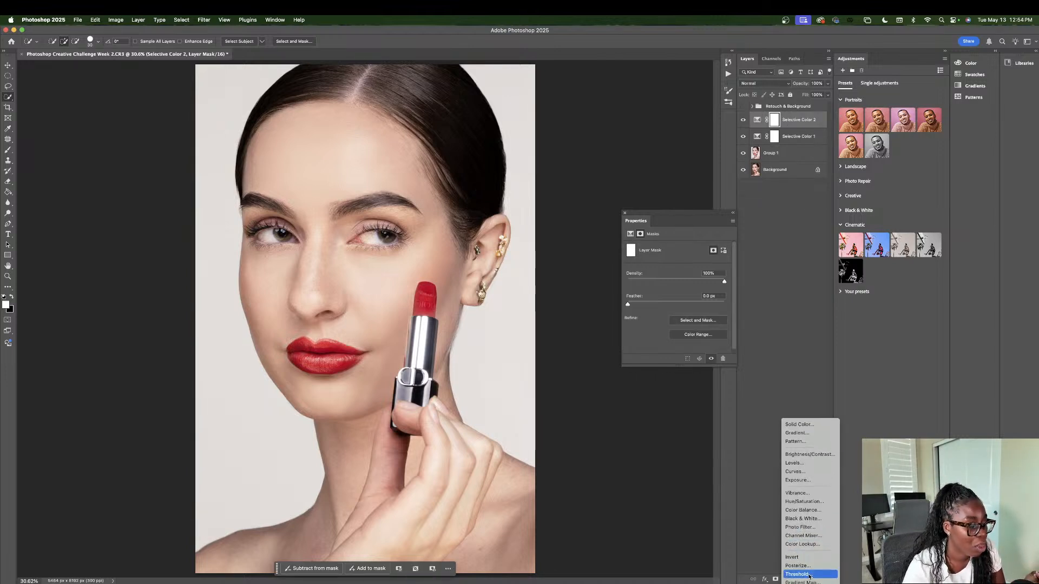
{"action": "left_click", "coordinate": [803, 577]}
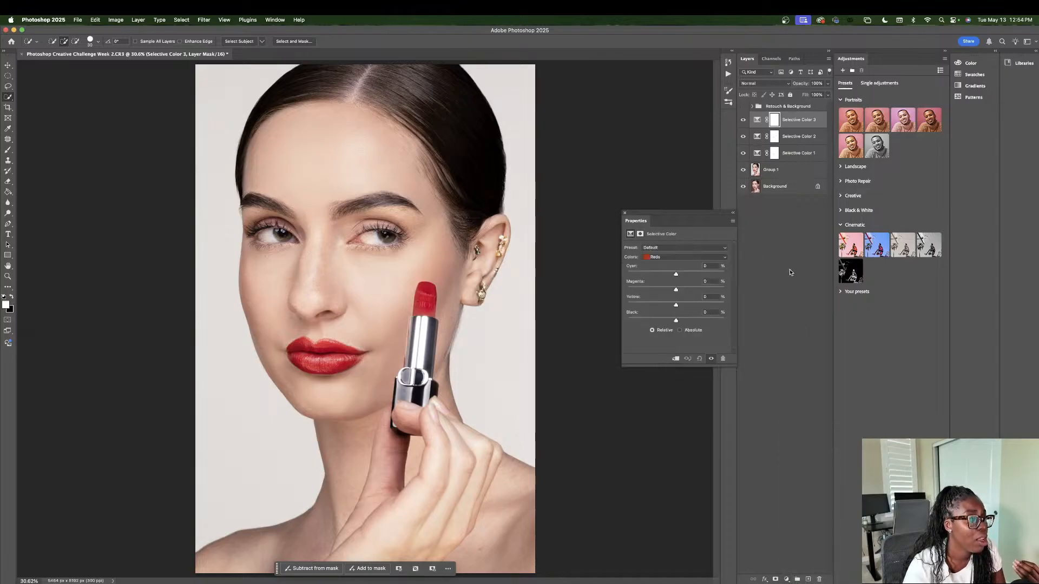
{"action": "left_click_drag", "start_coordinate": [675, 274], "coordinate": [642, 275]}
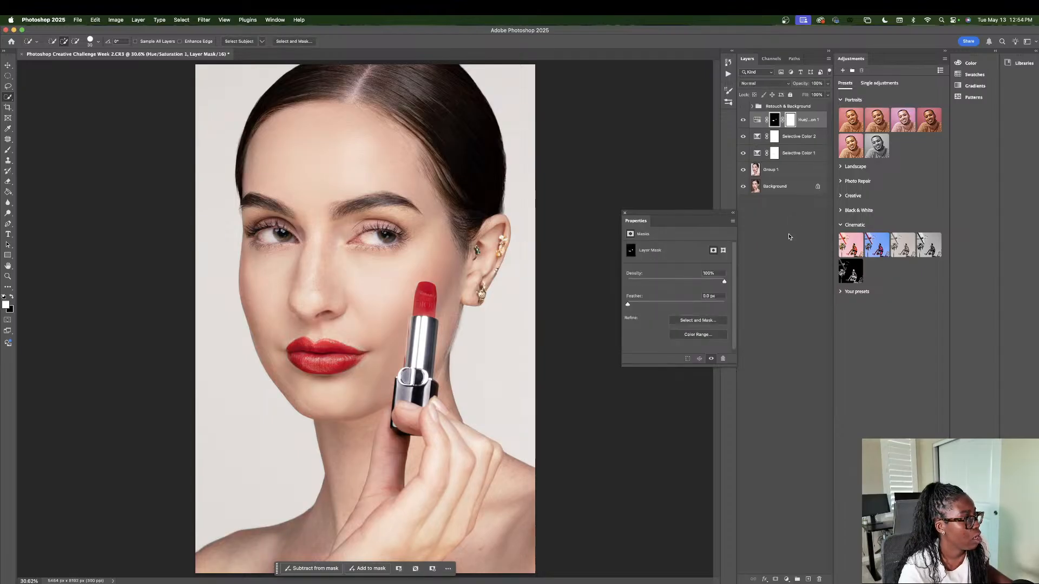
{"action": "key", "text": "super+z"}
{"action": "key", "text": "super+z"}
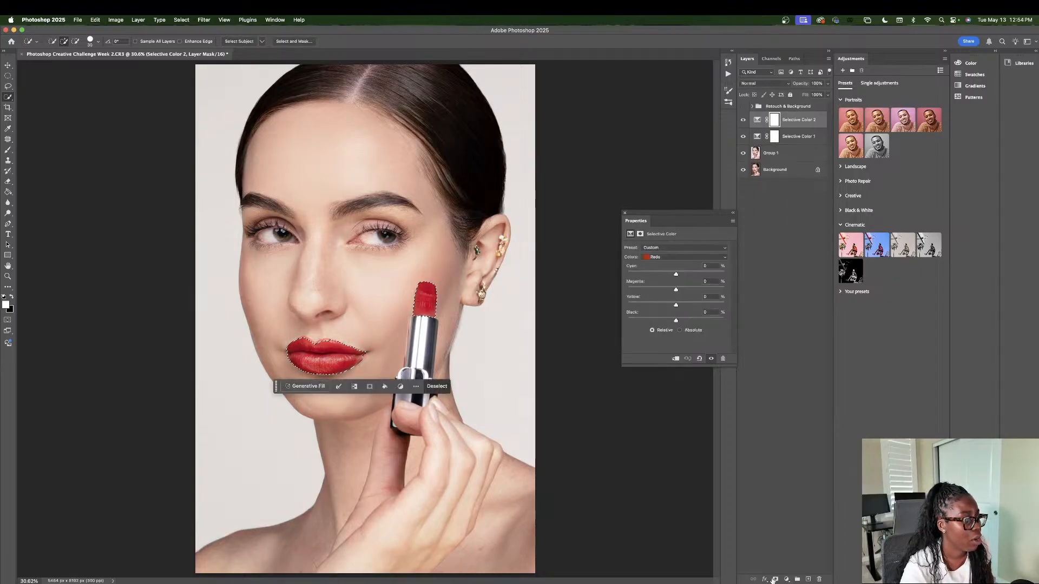
Step: Set the Reds of Selective Color 2 to Cyan +7% and Magenta +10%, and compare with Selective Color 1 hidden and shown
{"action": "left_click", "coordinate": [786, 580]}
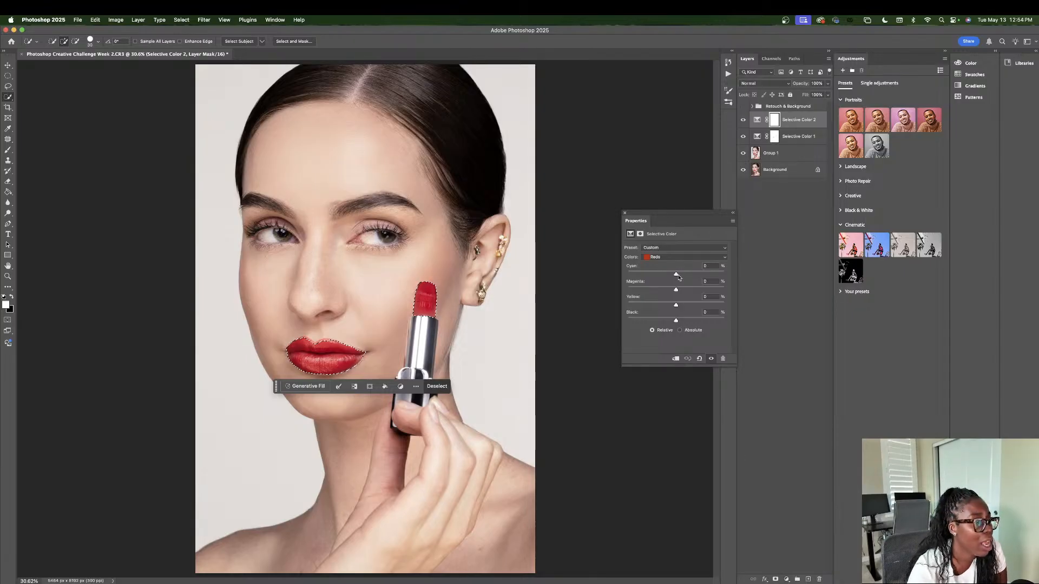
{"action": "mouse_move", "coordinate": [676, 275]}
{"action": "left_mouse_down"}
{"action": "mouse_move", "coordinate": [622, 276]}
{"action": "mouse_move", "coordinate": [679, 275]}
{"action": "mouse_move", "coordinate": [670, 290]}
{"action": "mouse_move", "coordinate": [681, 288]}
{"action": "left_mouse_up"}
{"action": "left_click", "coordinate": [743, 136]}
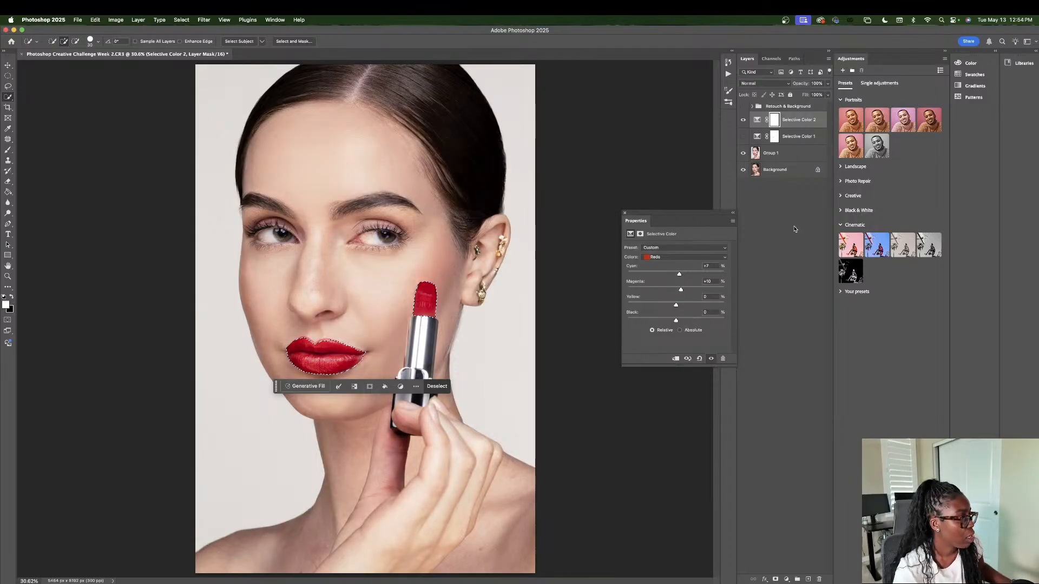
{"action": "left_click", "coordinate": [779, 123]}
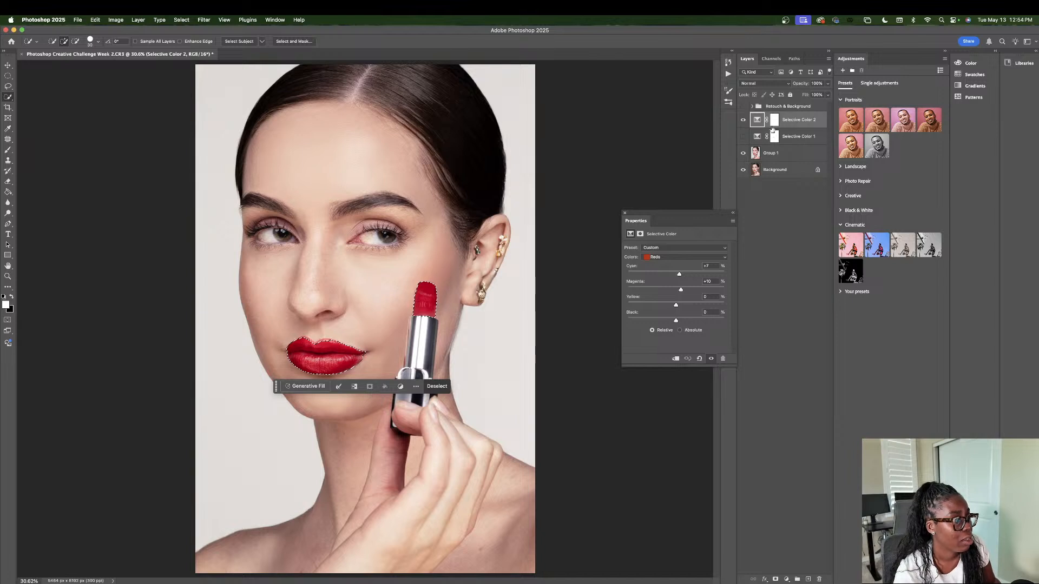
{"action": "left_click", "coordinate": [742, 136]}
Step: Delete the Selective Color 2 adjustment layer while keeping the lips and lipstick selected
{"action": "left_click", "coordinate": [566, 196]}
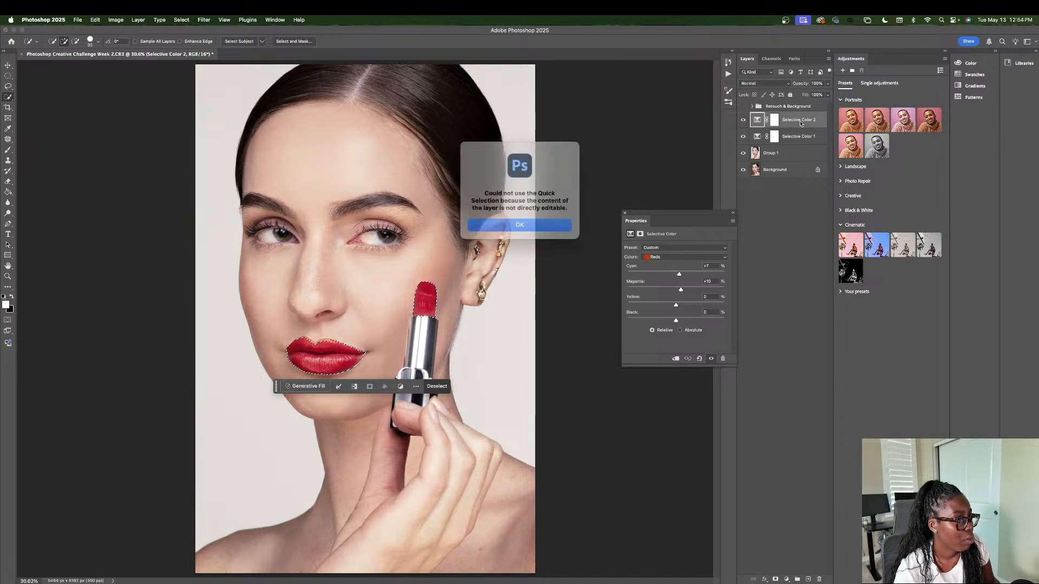
{"action": "key", "text": "Return"}
{"action": "left_click_drag", "start_coordinate": [796, 120], "coordinate": [819, 579]}
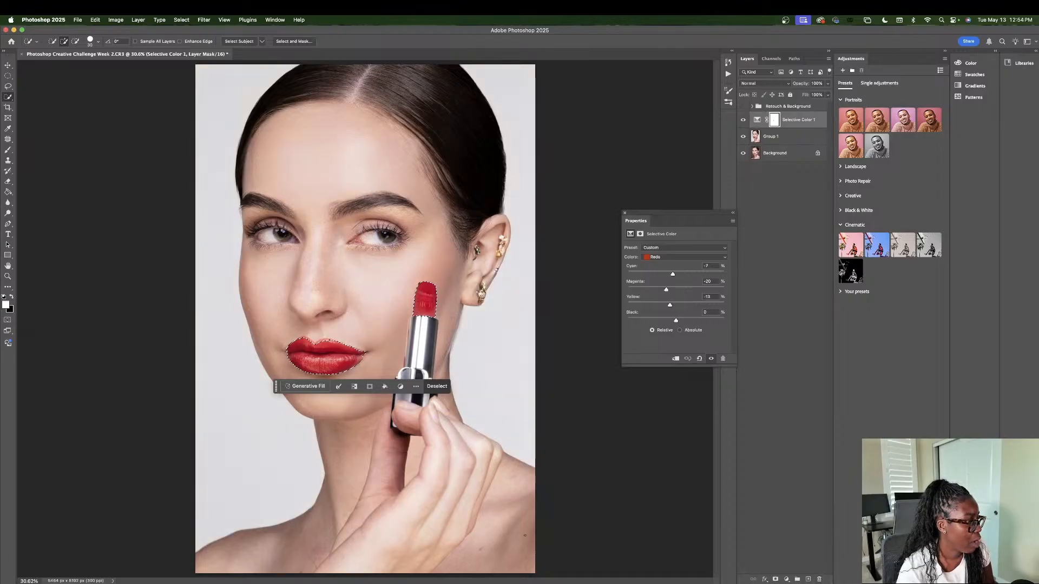
Step: Add a new Selective Color adjustment layer masked to the selected lips and lipstick, targeting the Reds
{"action": "left_click", "coordinate": [786, 578]}
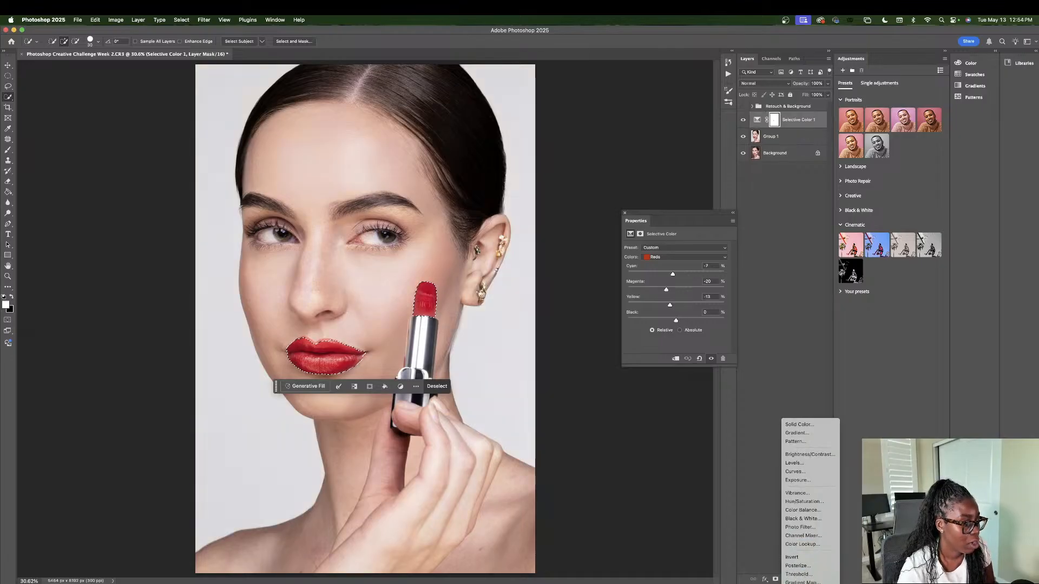
{"action": "left_click", "coordinate": [806, 576]}
{"action": "left_click", "coordinate": [683, 257]}
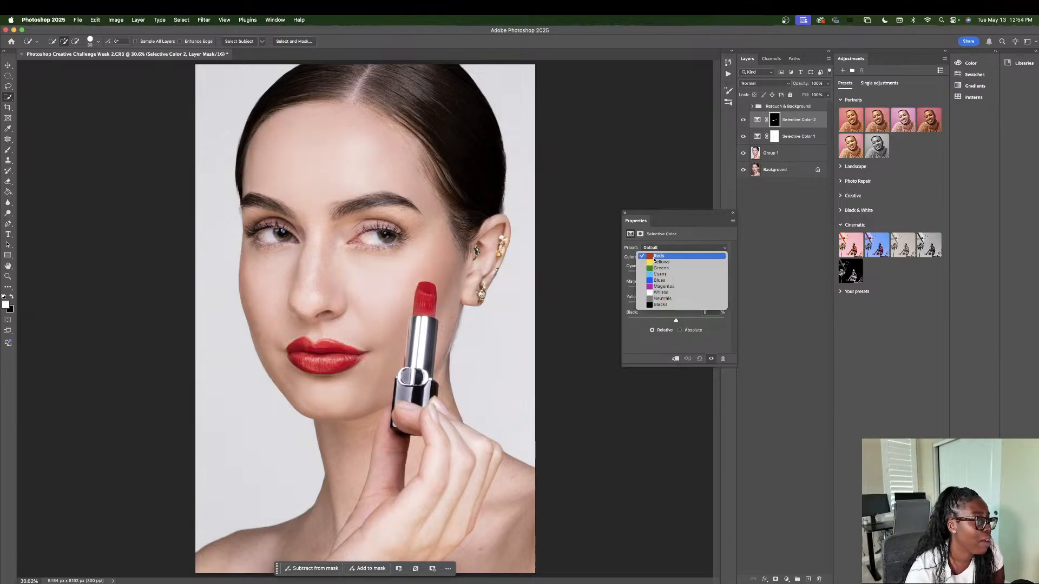
{"action": "left_click", "coordinate": [665, 256]}
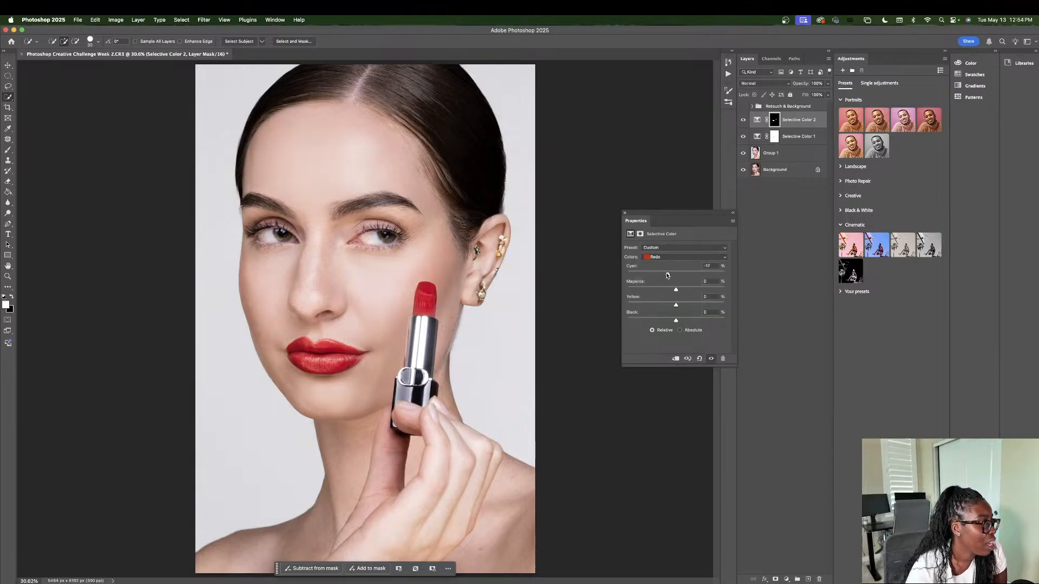
Step: Recolour the lips and lipstick orange by setting the Reds to Cyan -25%, Magenta -66%, Yellow +58% and Black +30%
{"action": "left_click_drag", "start_coordinate": [676, 273], "coordinate": [705, 310]}
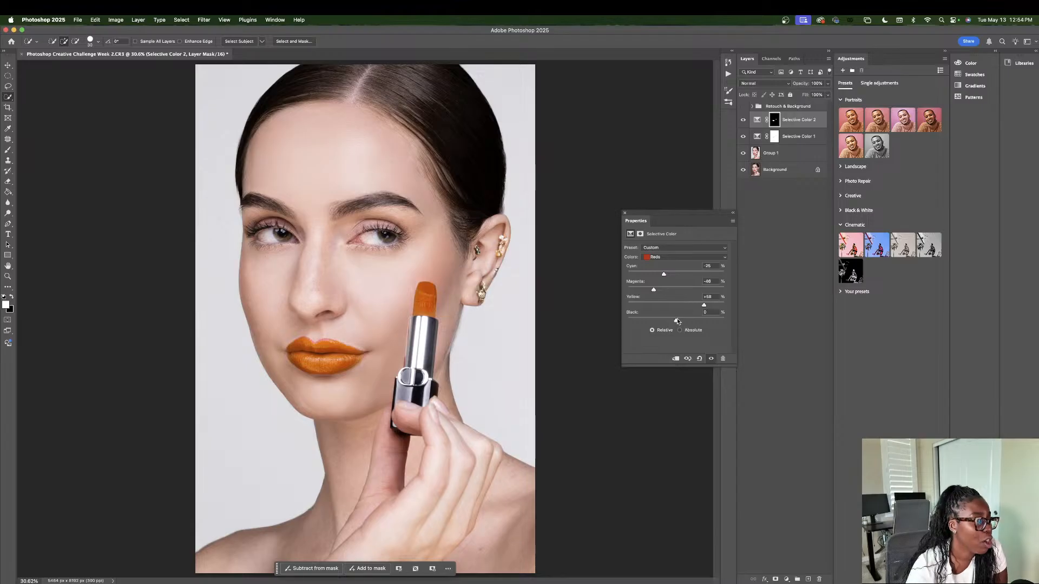
{"action": "left_click_drag", "start_coordinate": [676, 320], "coordinate": [645, 291]}
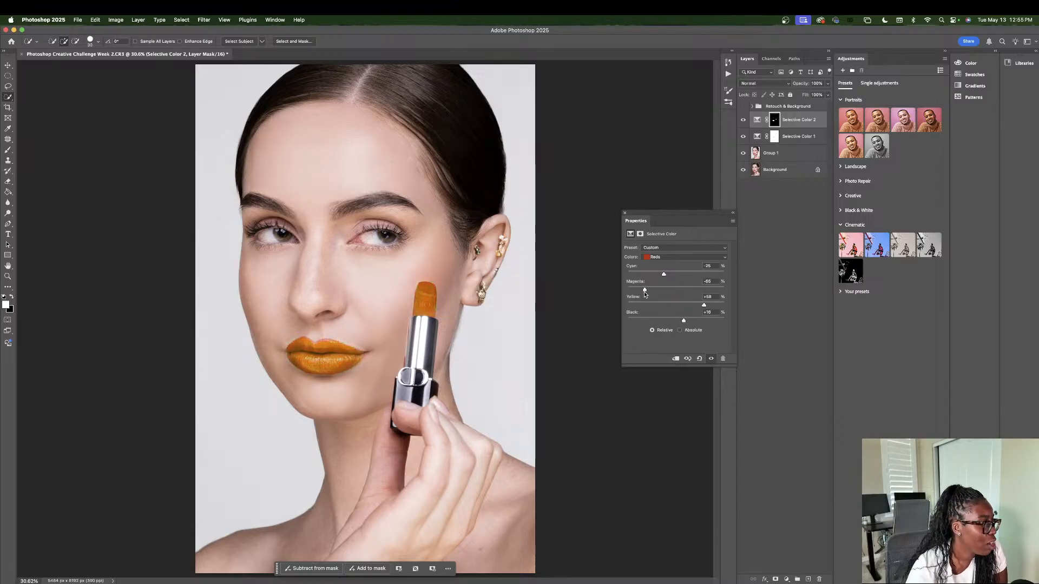
{"action": "mouse_move", "coordinate": [682, 319]}
{"action": "left_mouse_down"}
{"action": "mouse_move", "coordinate": [660, 320]}
{"action": "mouse_move", "coordinate": [691, 323]}
{"action": "left_mouse_up"}
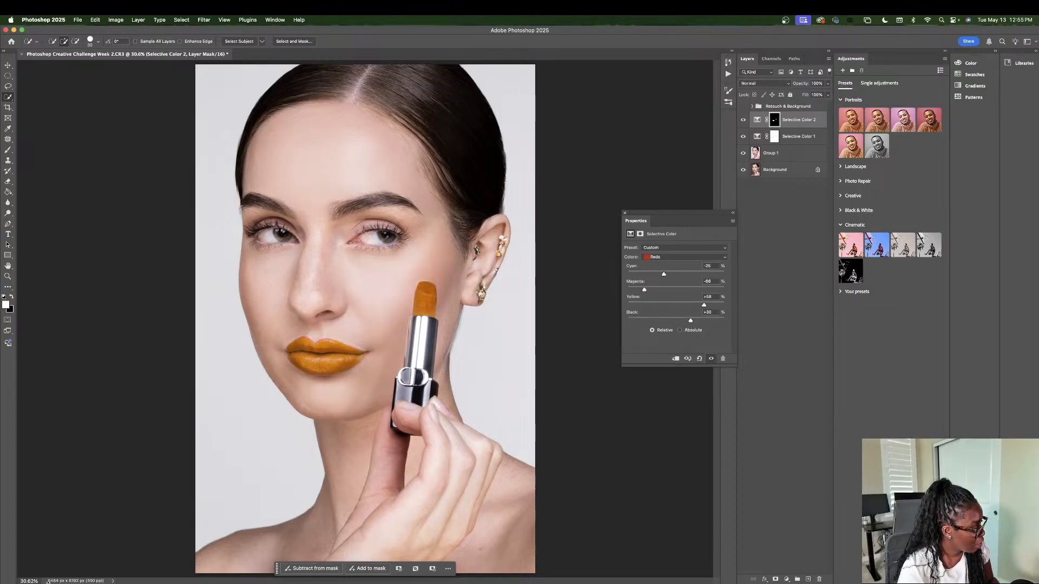
Step: Recolour the lips and lipstick bright red by setting the Reds to Cyan -34%, with Magenta and Yellow slightly below zero
{"action": "left_click", "coordinate": [27, 581]}
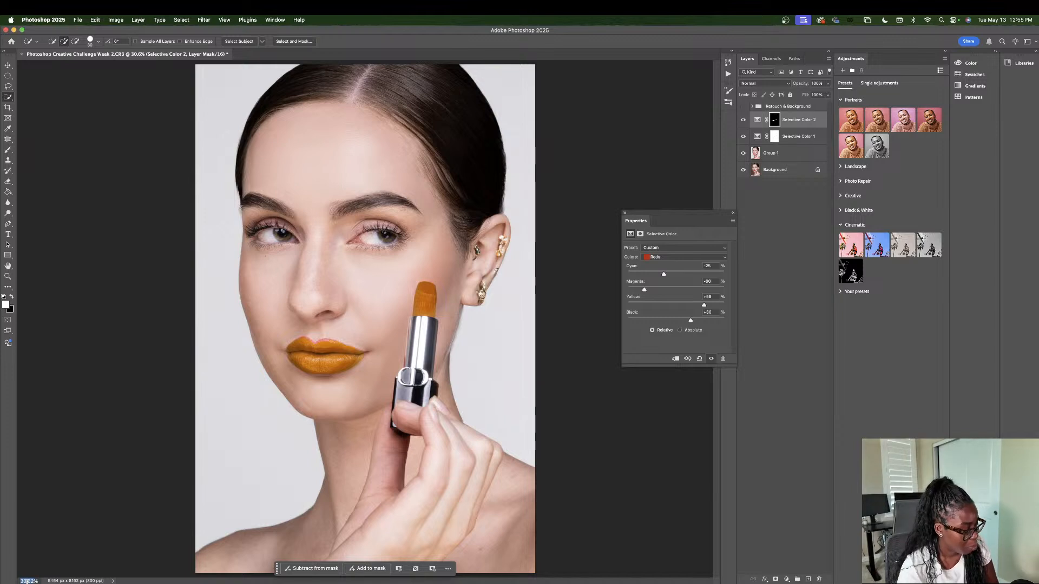
{"action": "type", "text": "50%"}
{"action": "key", "text": "Return"}
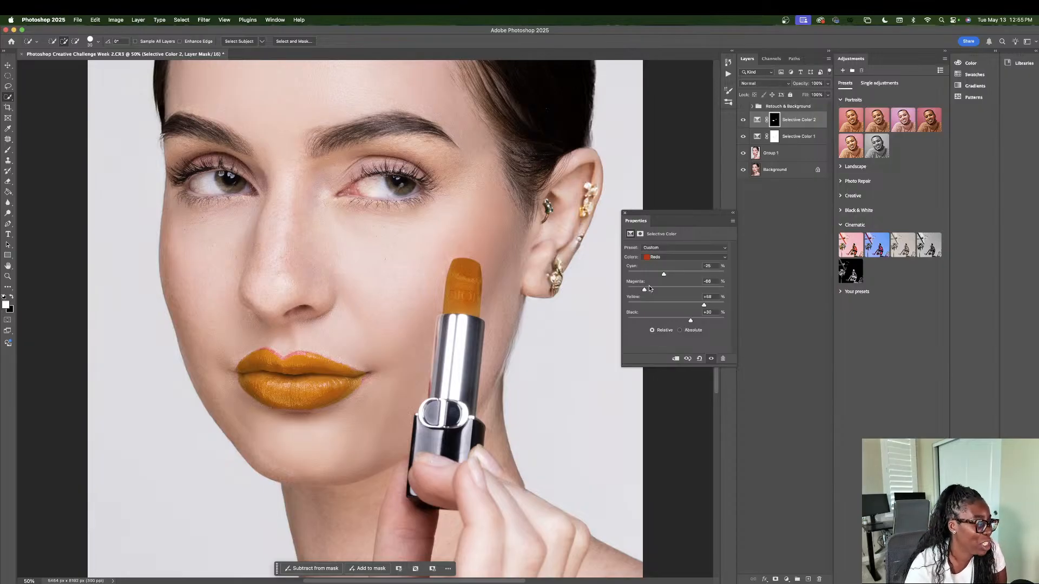
{"action": "left_click_drag", "start_coordinate": [644, 290], "coordinate": [670, 310]}
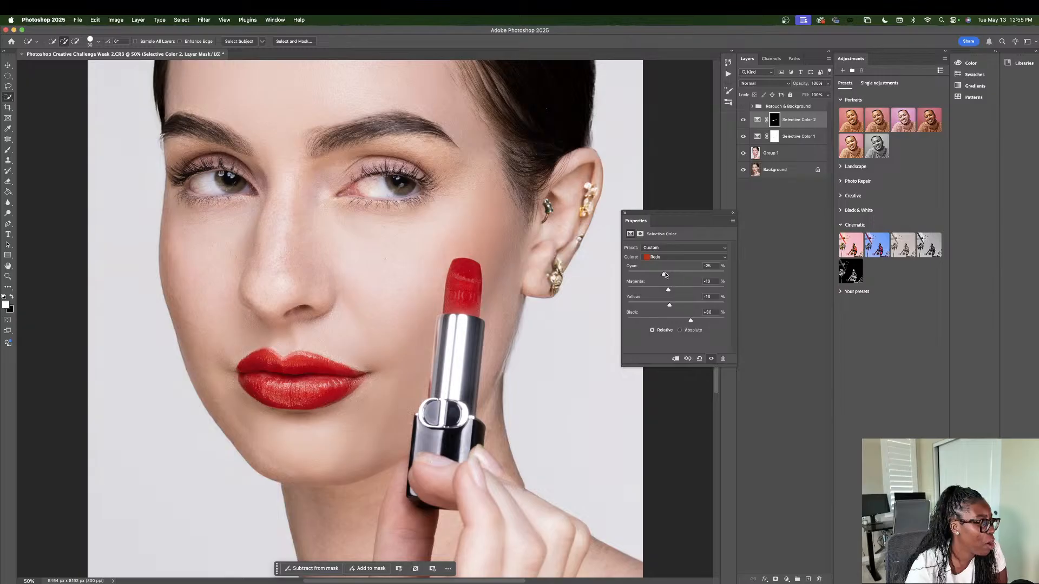
{"action": "mouse_move", "coordinate": [664, 273]}
{"action": "left_mouse_down"}
{"action": "mouse_move", "coordinate": [701, 276]}
{"action": "mouse_move", "coordinate": [646, 277]}
{"action": "mouse_move", "coordinate": [660, 274]}
{"action": "left_mouse_up"}
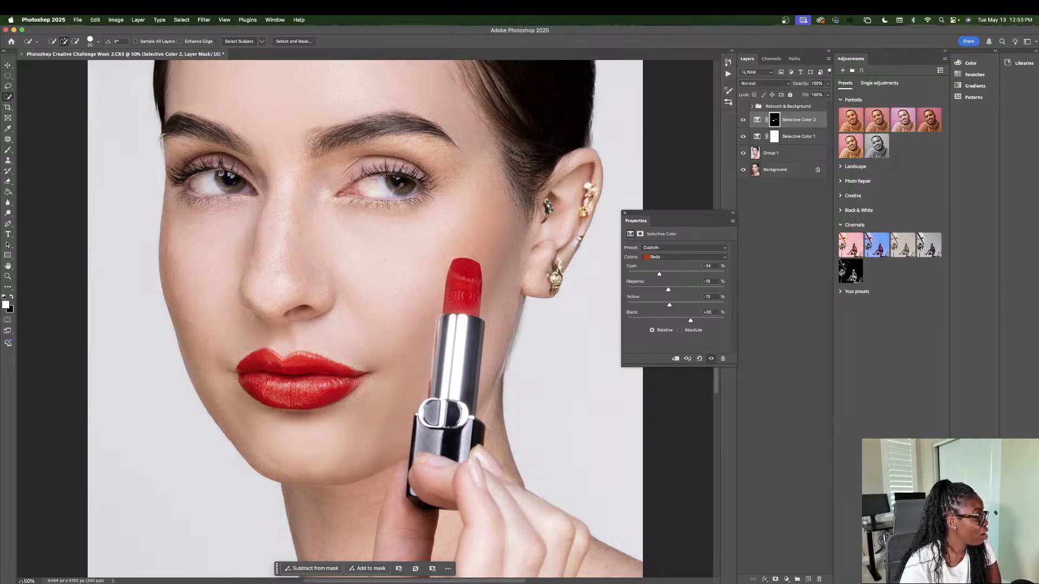
Step: Hide Selective Color 2 and Selective Color 1, and compare the retouched Group 1 layer with the original Background photo at 30% zoom
{"action": "type", "text": "45"}
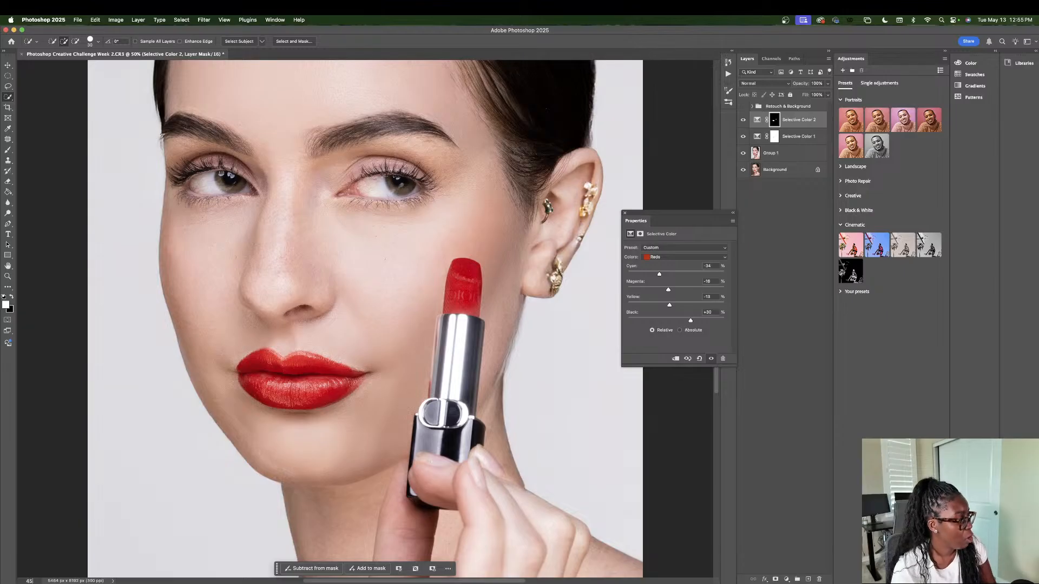
{"action": "type", "text": "30"}
{"action": "key", "text": "Return"}
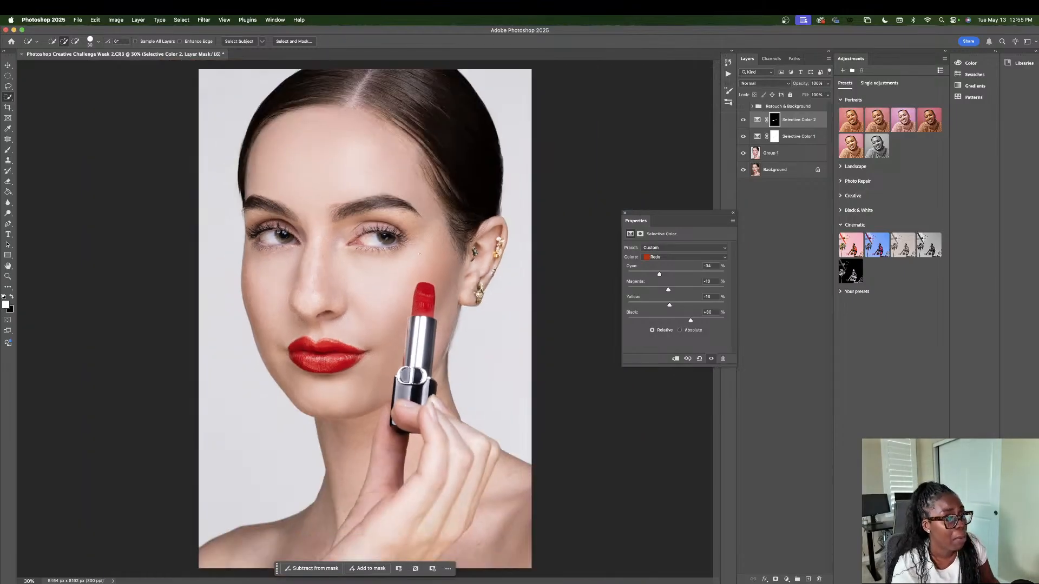
{"action": "left_click", "coordinate": [794, 141]}
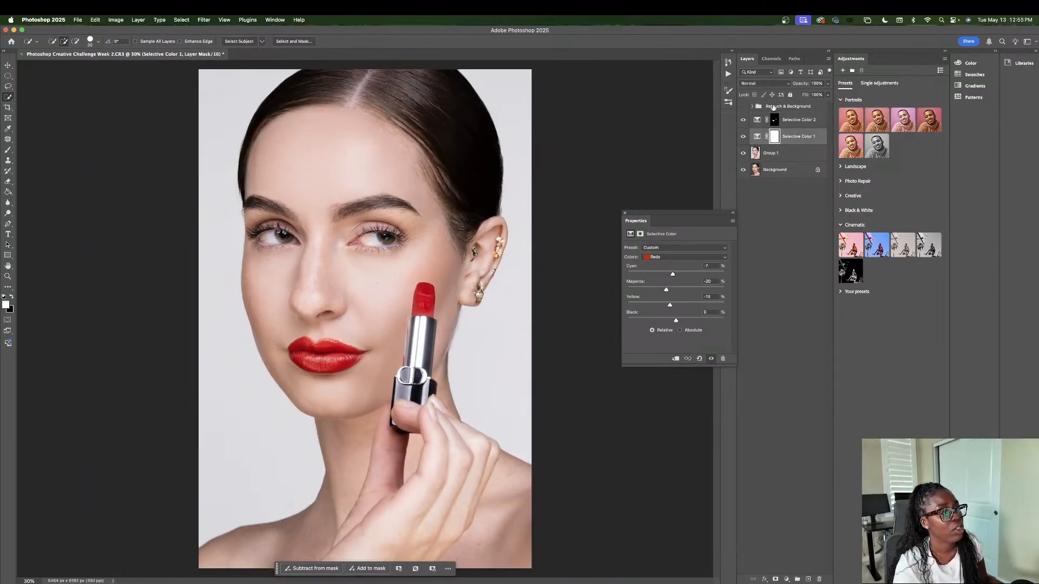
{"action": "left_click", "coordinate": [743, 119]}
{"action": "left_click", "coordinate": [744, 137]}
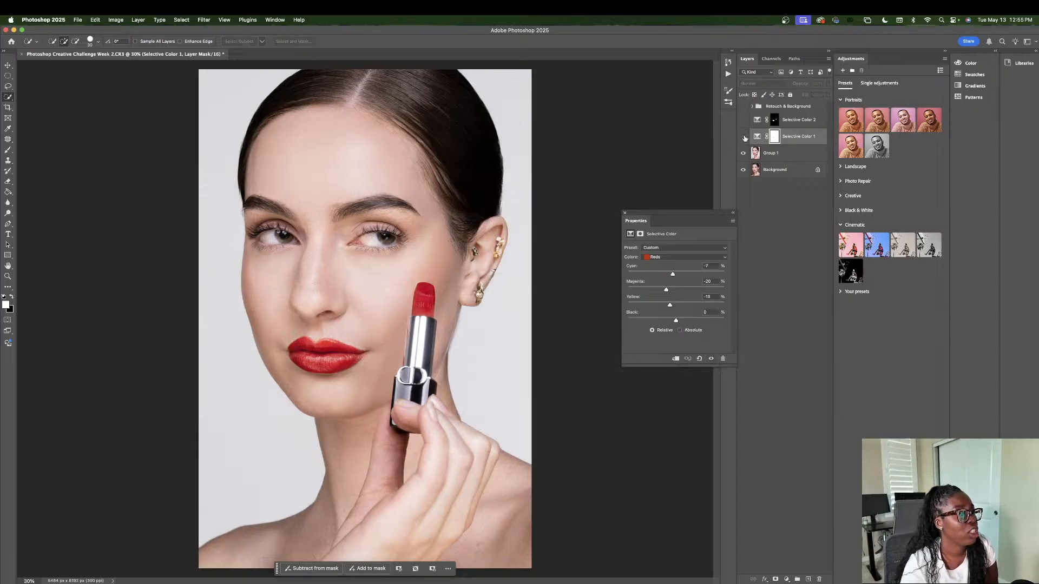
{"action": "left_click", "coordinate": [743, 153]}
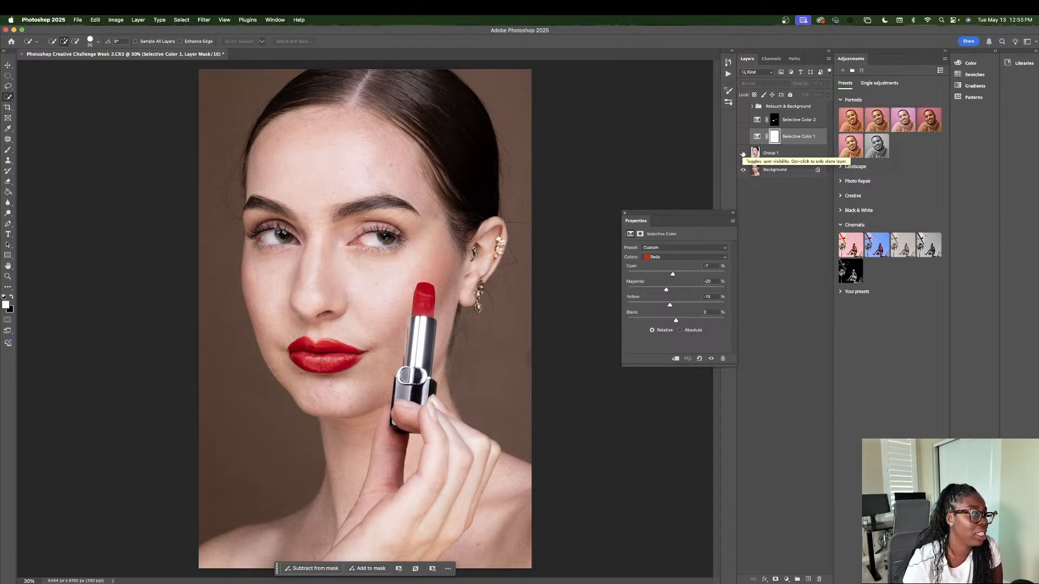
{"action": "left_click", "coordinate": [742, 153]}
Step: Review the Generative Fill and white background layers kept in the Retouch & Background group, and collapse the group again
{"action": "left_click", "coordinate": [752, 108]}
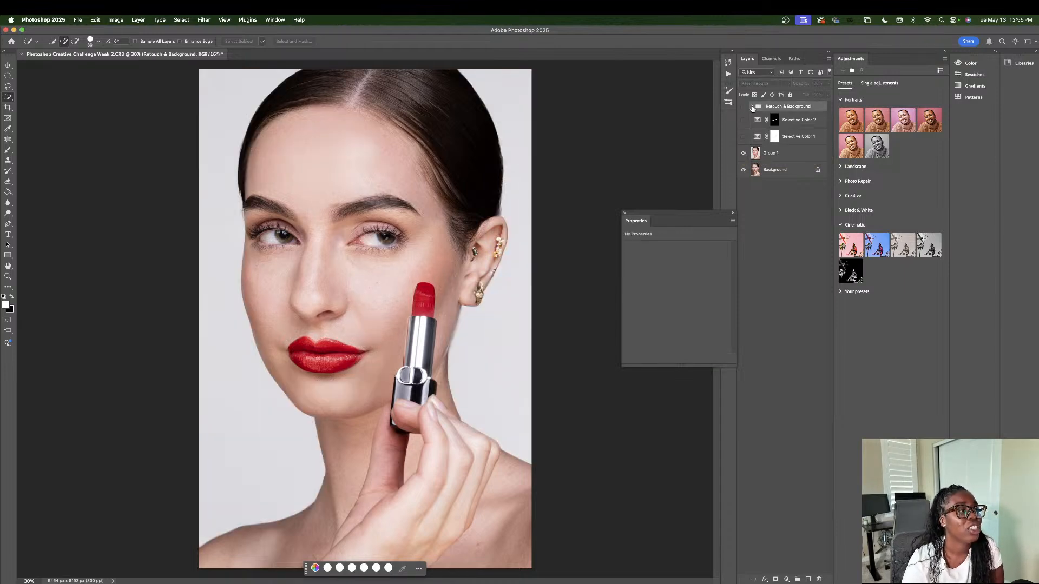
{"action": "left_click", "coordinate": [752, 107]}
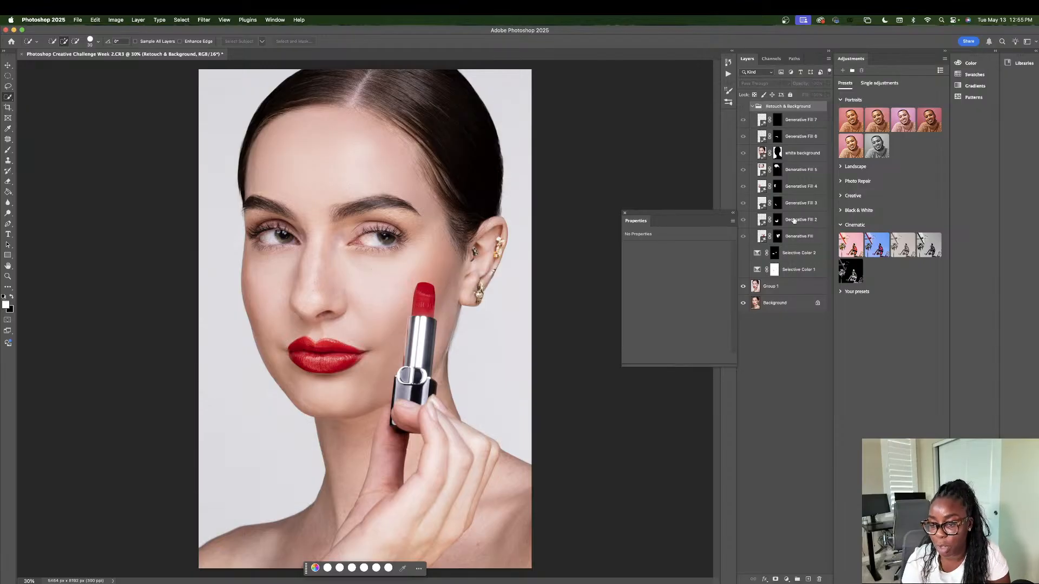
{"action": "left_click", "coordinate": [752, 107]}
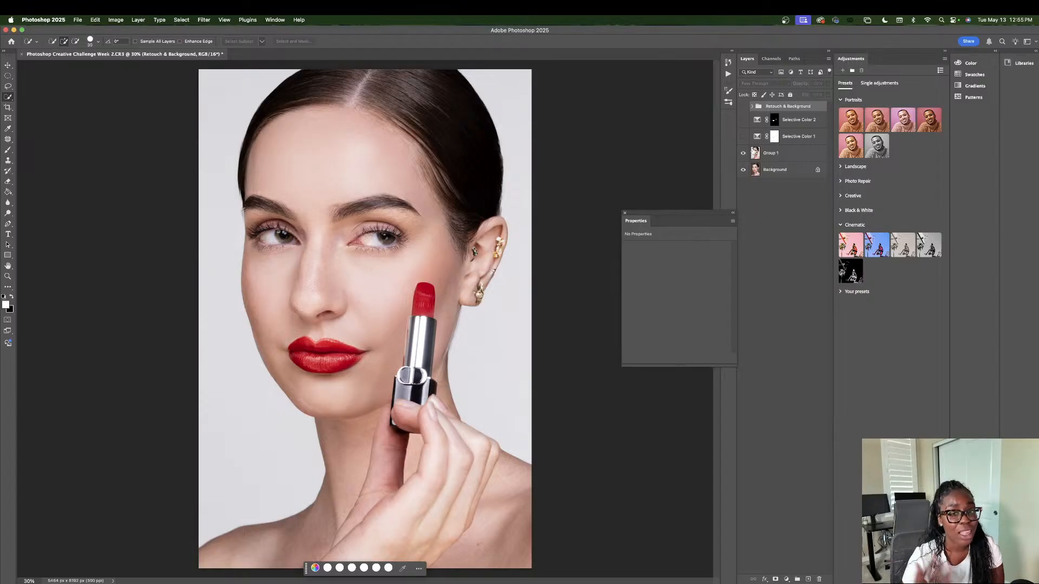
Step: Compare the portrait with Selective Color 1 shown and hidden while Selective Color 2 is off, and leave Selective Color 1 shown
{"action": "left_click", "coordinate": [743, 137]}
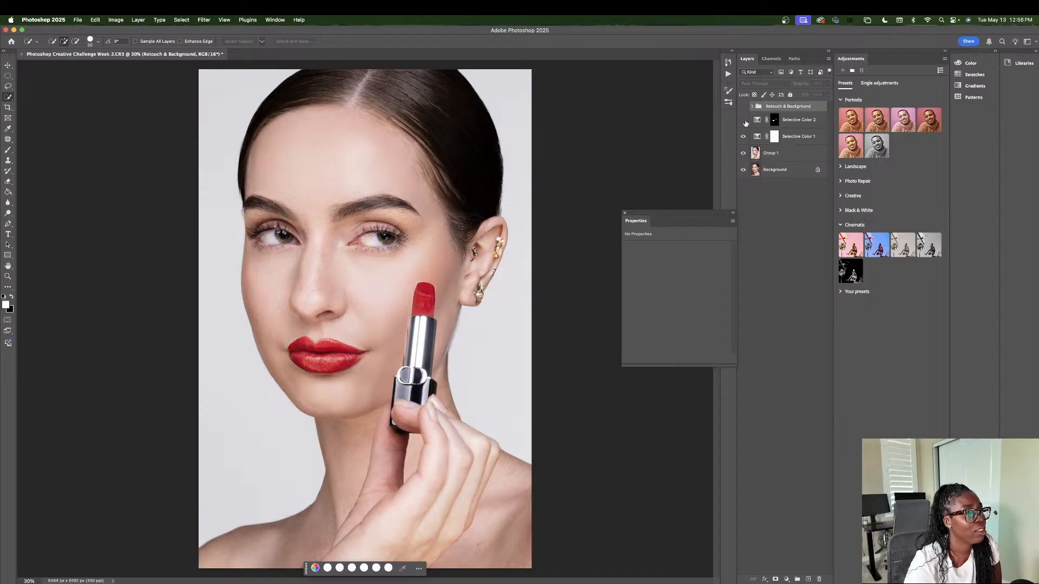
{"action": "left_click", "coordinate": [743, 137]}
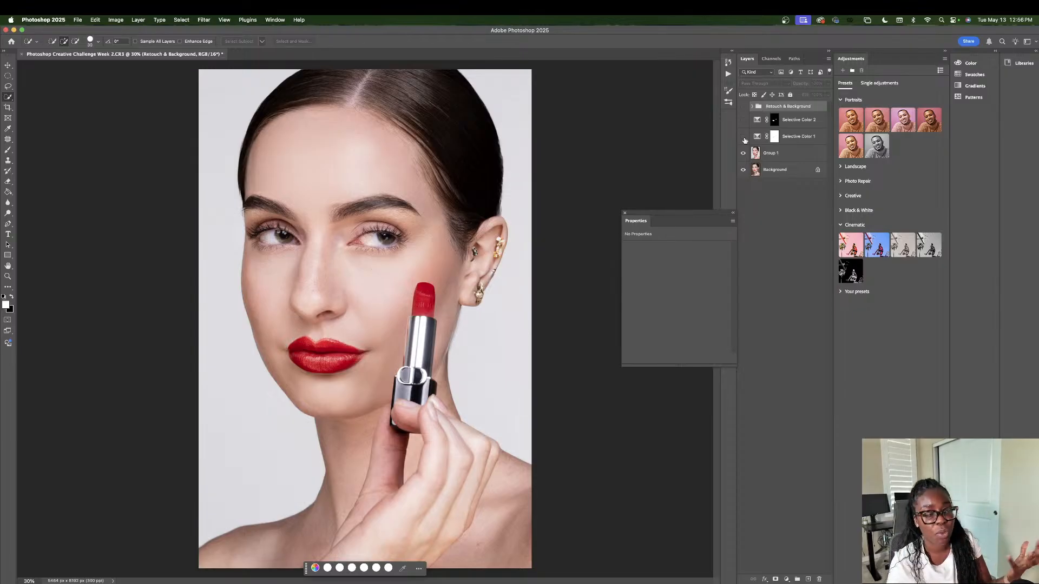
{"action": "left_click", "coordinate": [743, 137]}
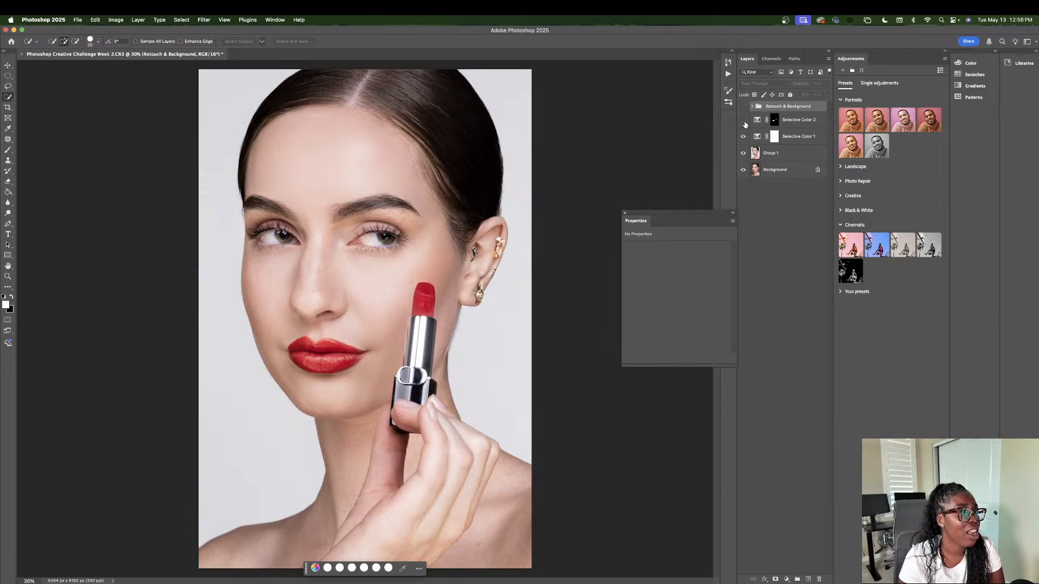